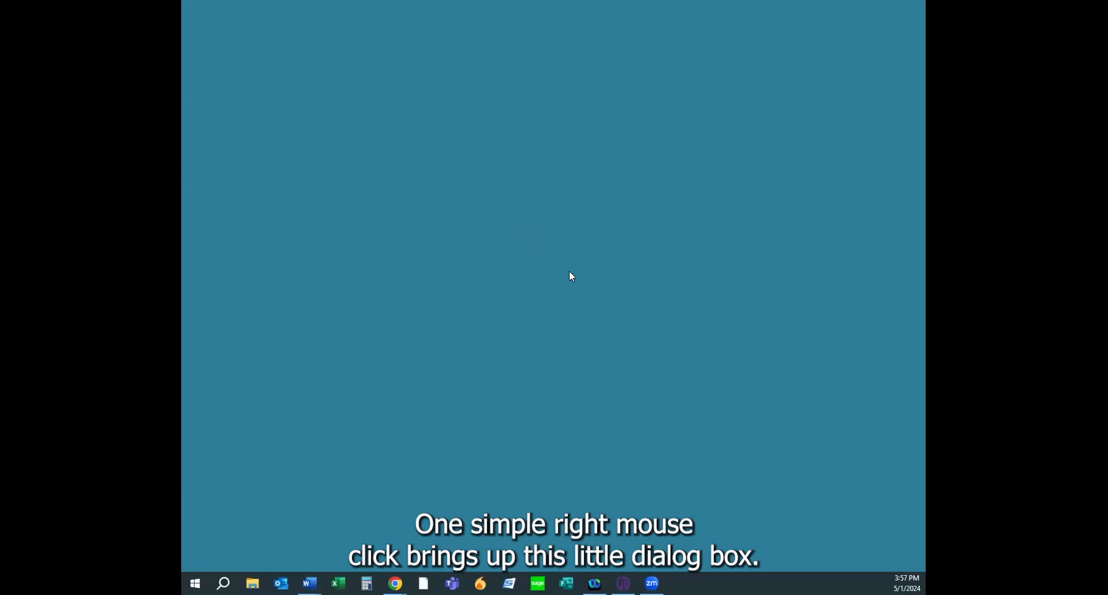
# - Create a new folder on the desktop named Electrical Safety Training Mail Merge Documents
pyautogui.rightClick(569, 271)
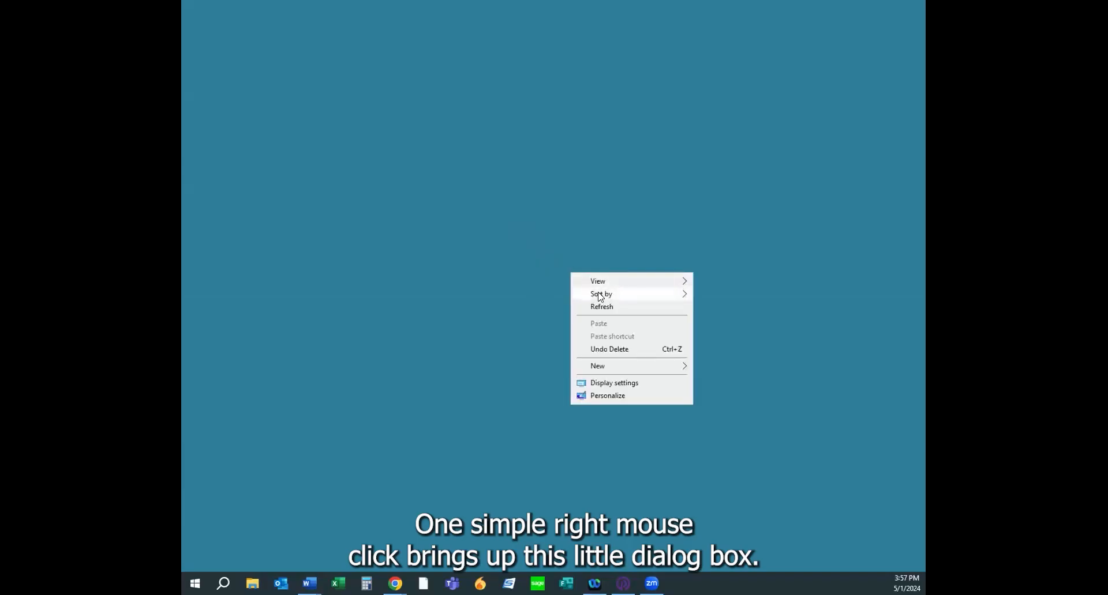
pyautogui.moveTo(635, 294)
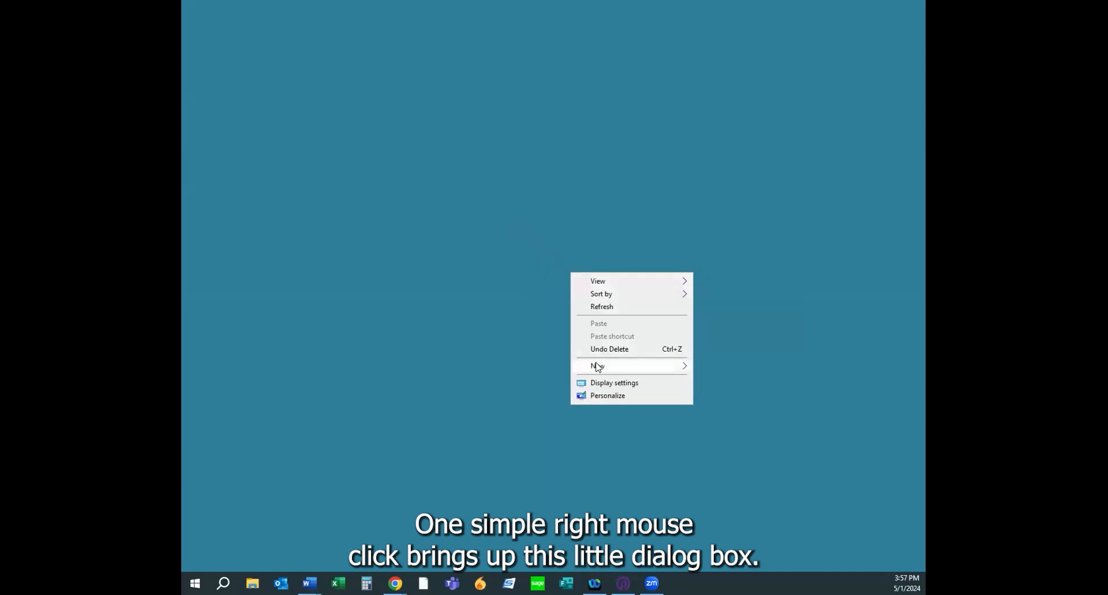
pyautogui.moveTo(596, 369)
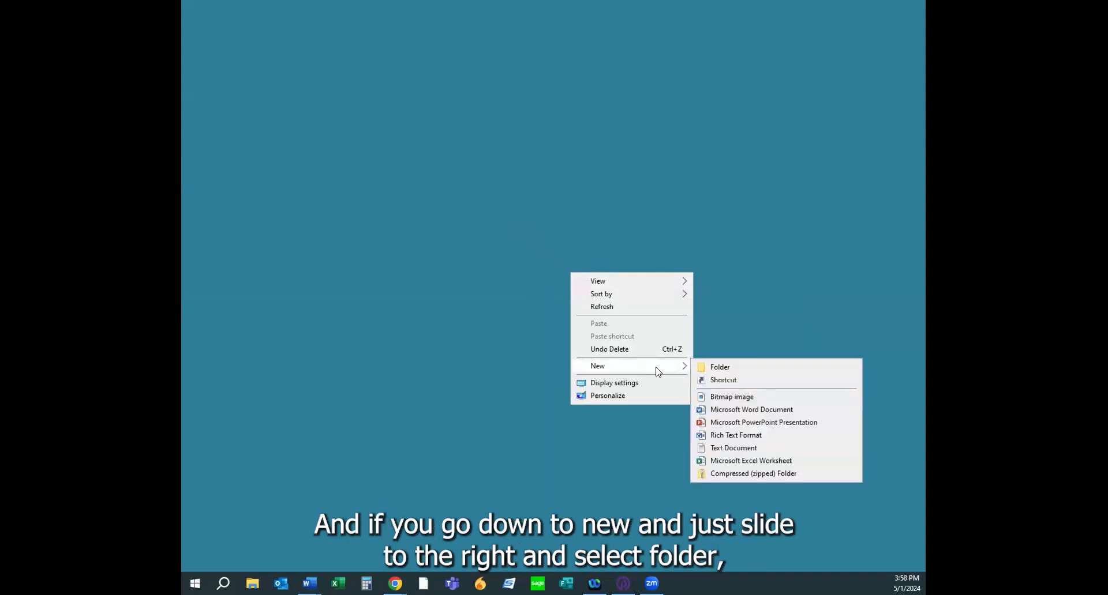
pyautogui.click(731, 368)
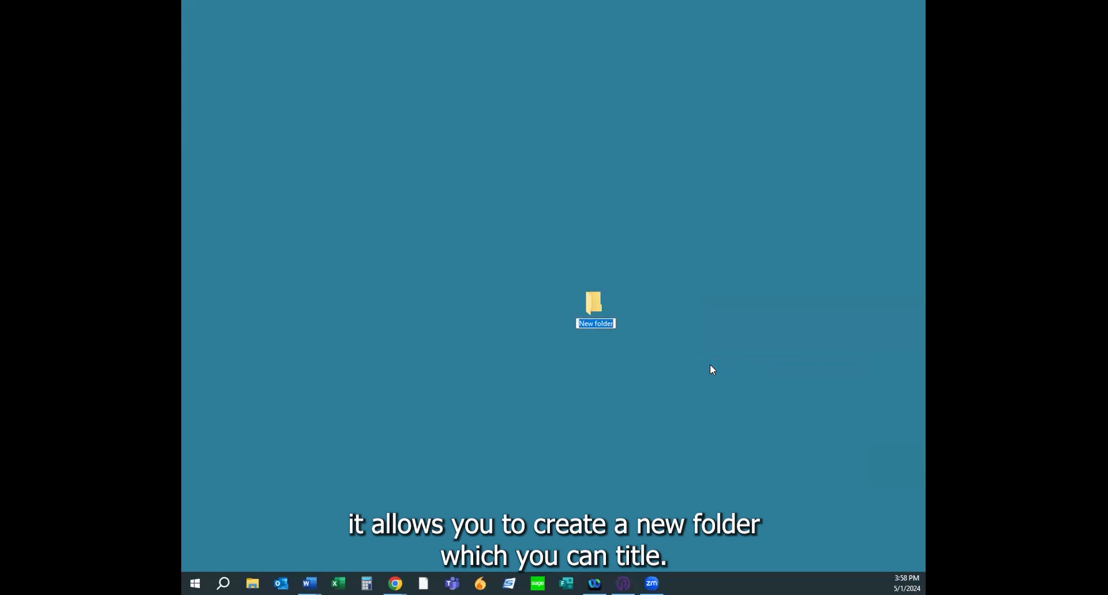
pyautogui.write('Electrical Safety Training Mail Merge')
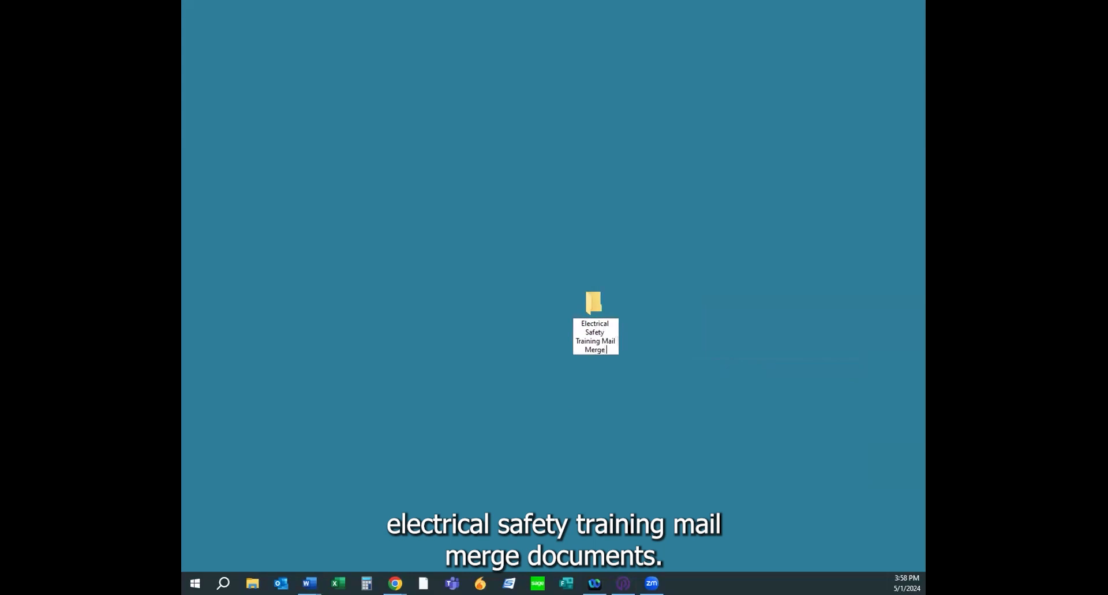
pyautogui.write(' Documents')
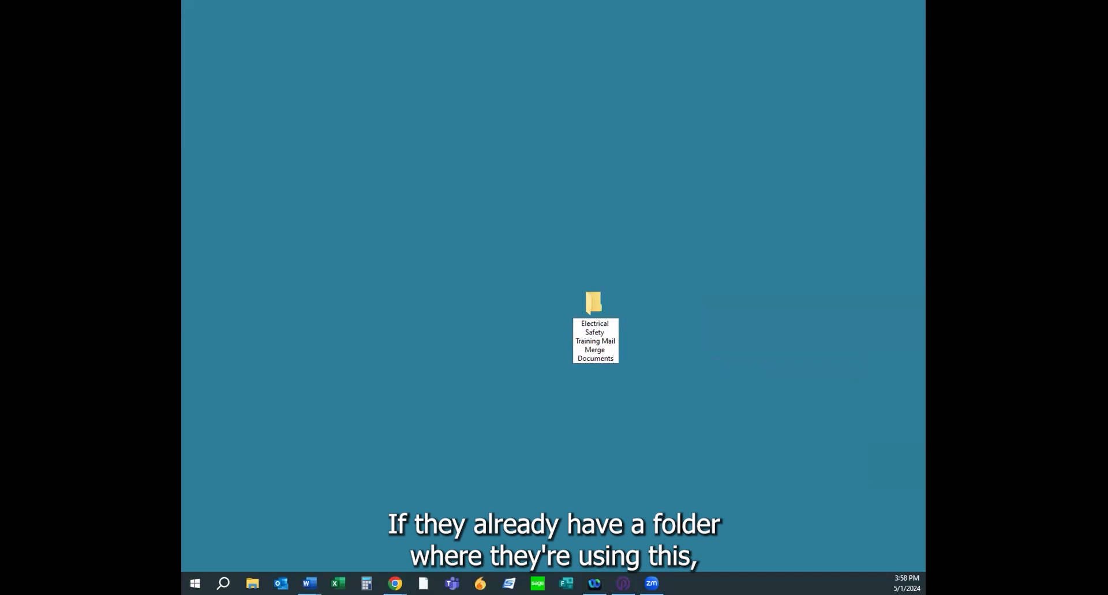
pyautogui.press('Return')
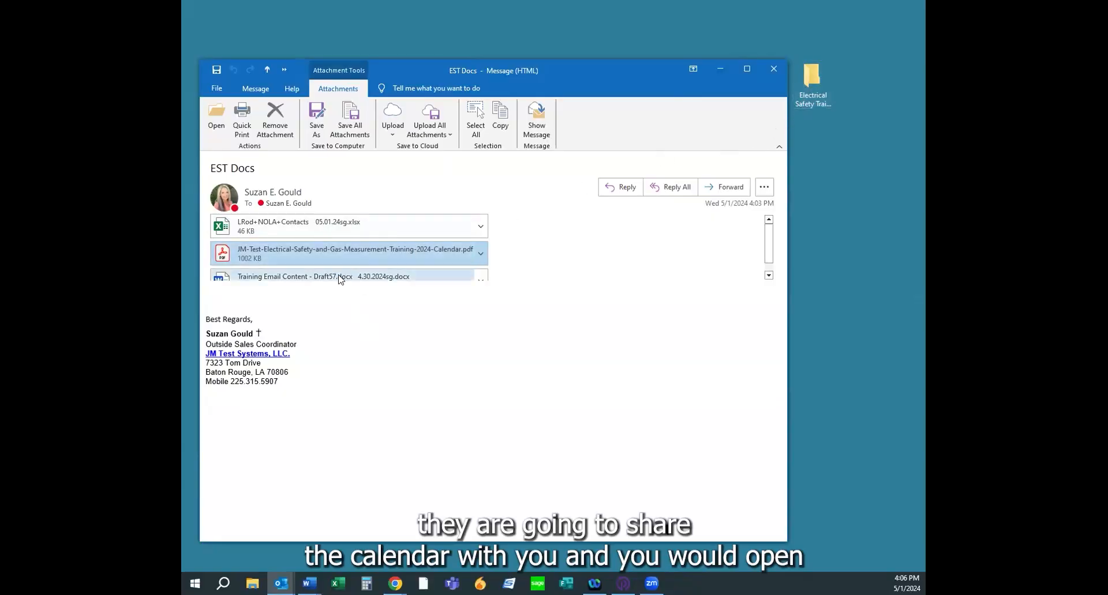
# - Open the 2024 training calendar PDF attached to the EST Docs message and bring it to the front for viewing
pyautogui.doubleClick(354, 248)
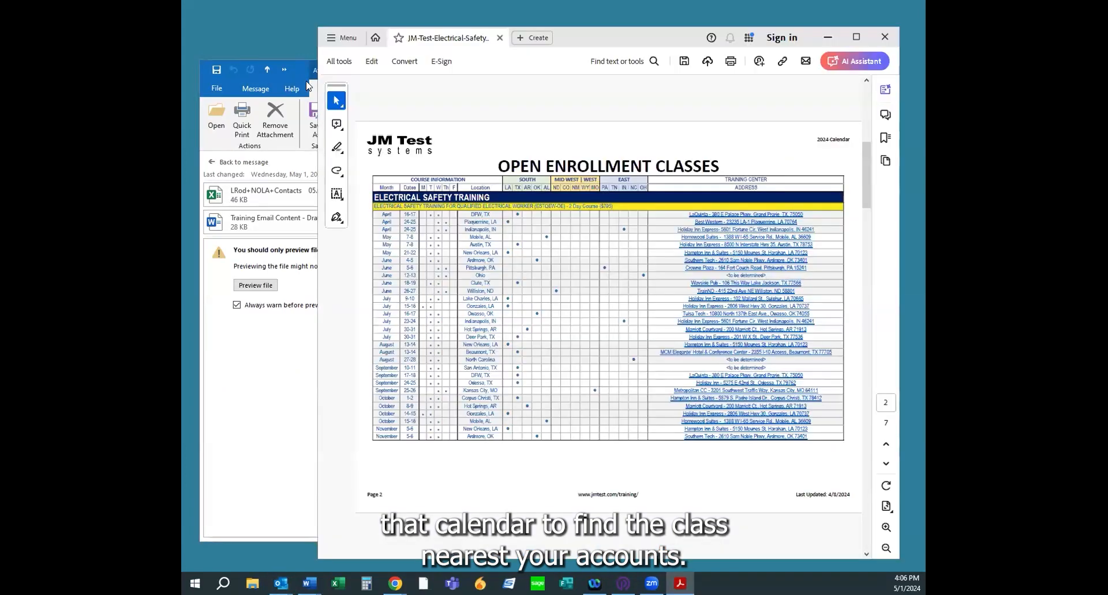
pyautogui.click(294, 66)
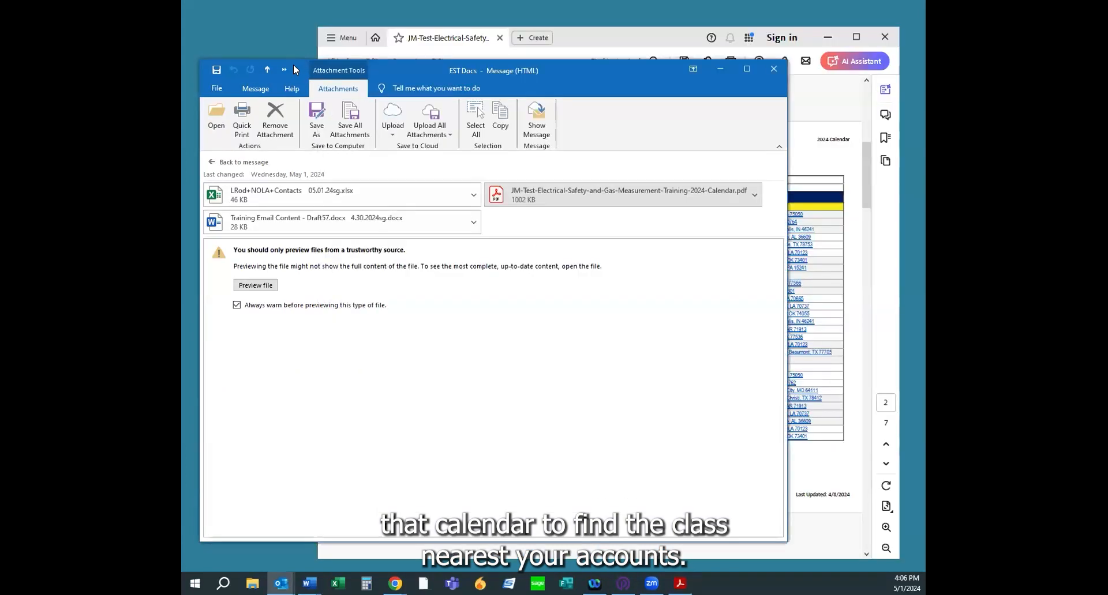
pyautogui.click(623, 38)
pyautogui.doubleClick(624, 37)
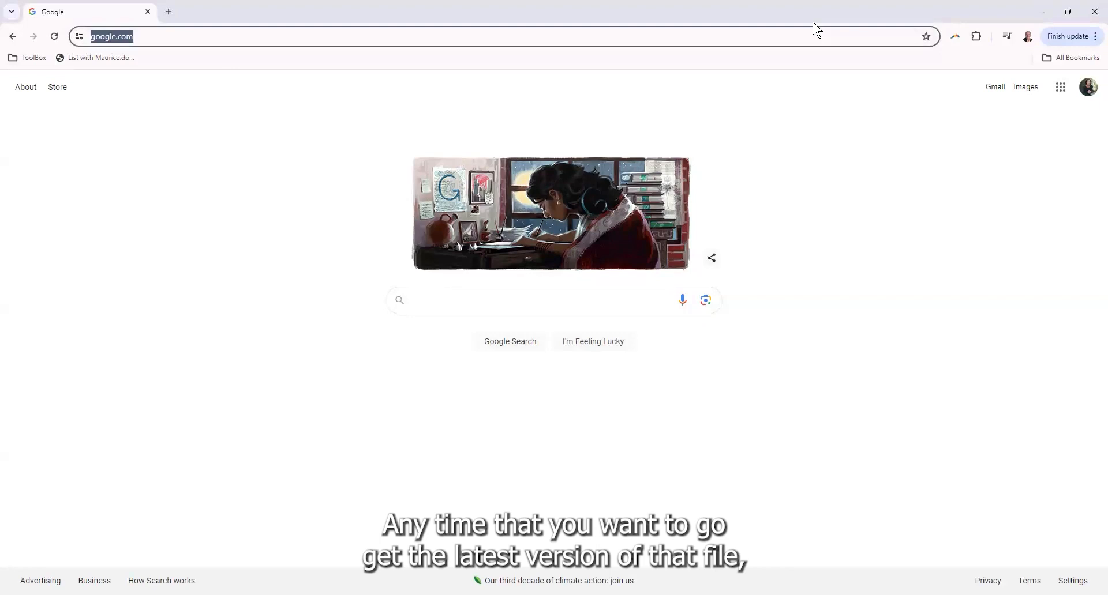
pyautogui.write('www.jmtes')
pyautogui.write('t.com/trani')
pyautogui.press('BackSpace')
pyautogui.press('BackSpace')
pyautogui.write('ining')
pyautogui.press('Return')
pyautogui.scroll(-2, 283, 222)
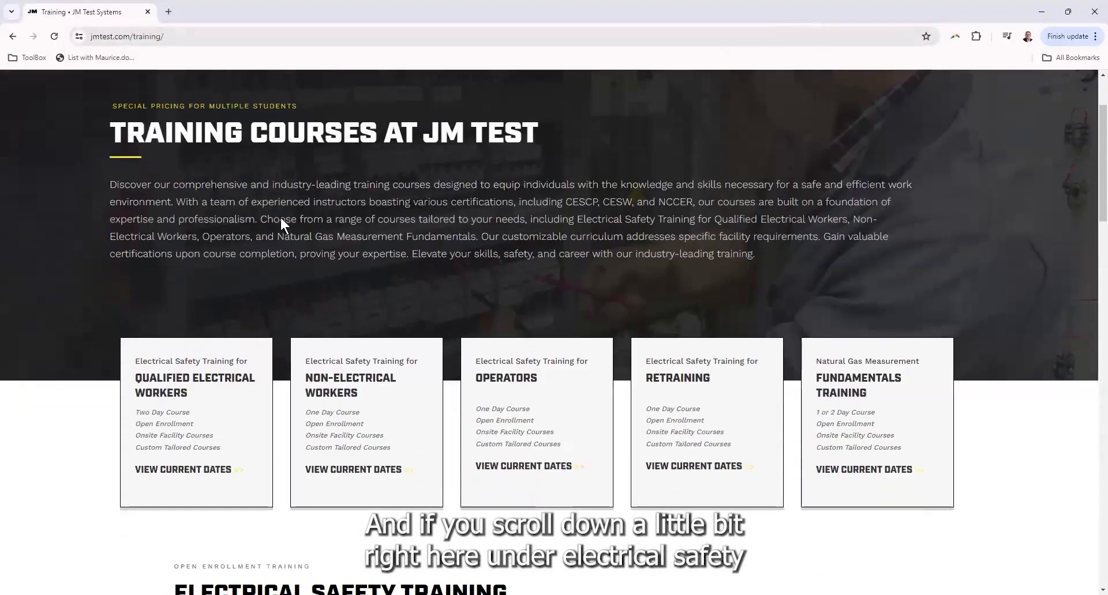
pyautogui.scroll(-7, 281, 219)
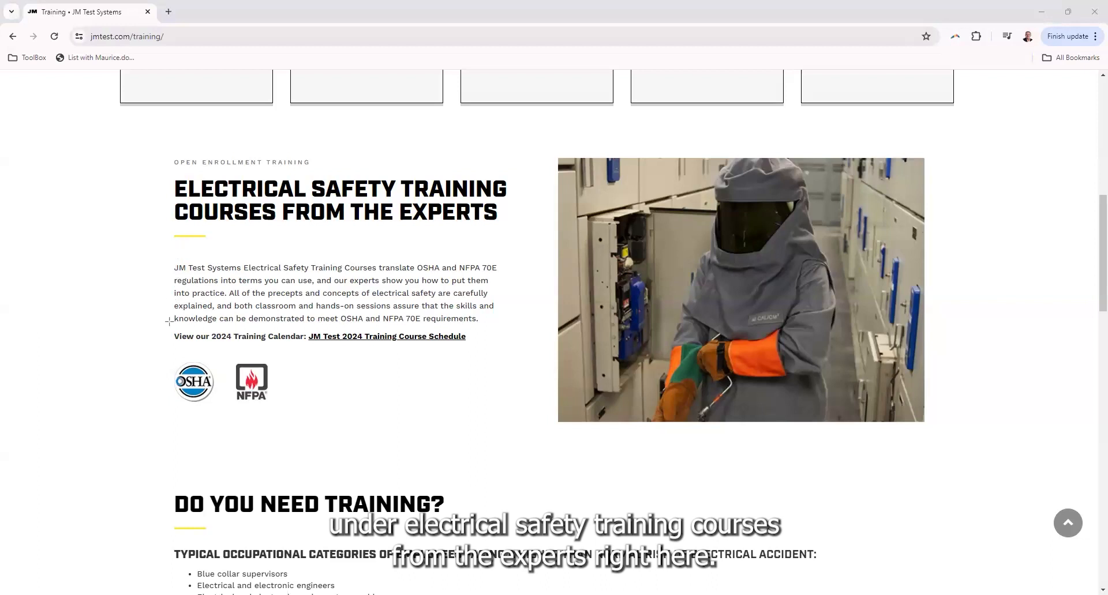
pyautogui.moveTo(278, 303); pyautogui.dragTo(501, 371)
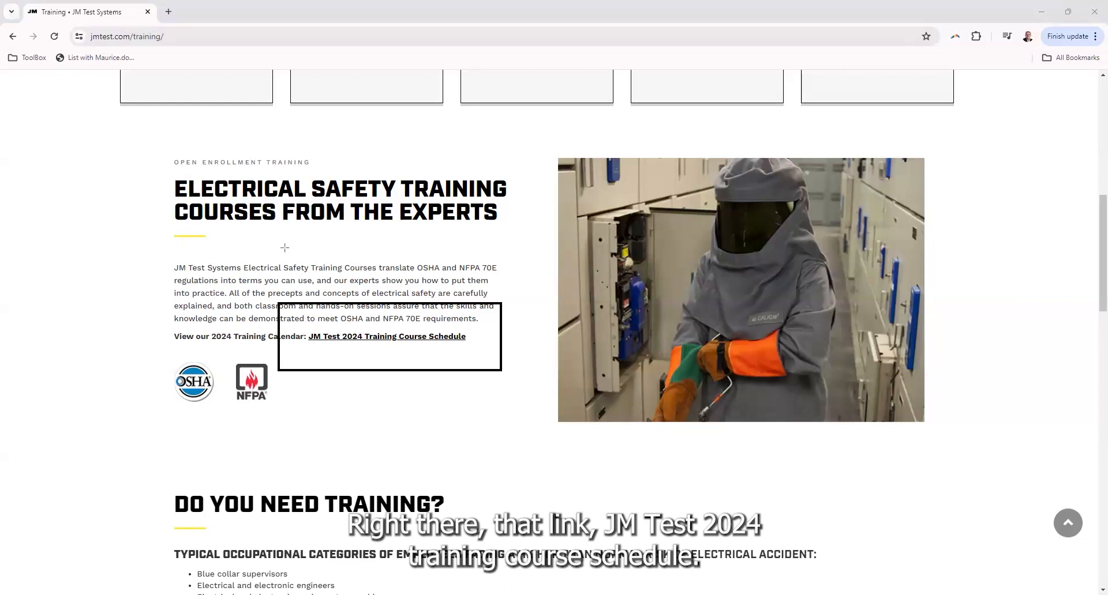
pyautogui.click(9, 188)
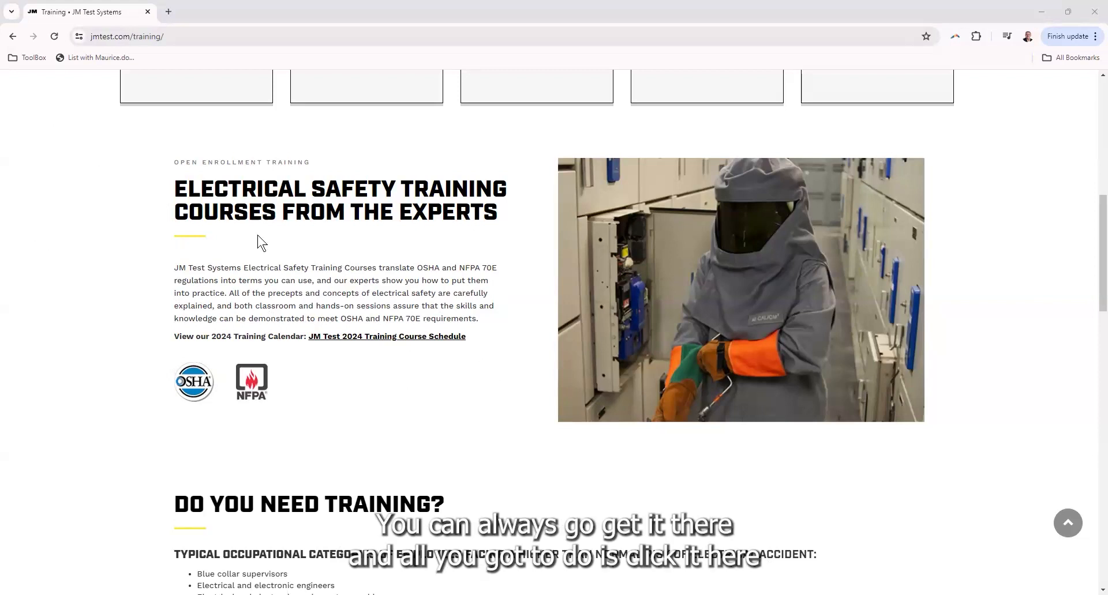
pyautogui.click(367, 340)
# - Cut the full web address of the opened training calendar PDF so it can be shared with clients
pyautogui.click(279, 37)
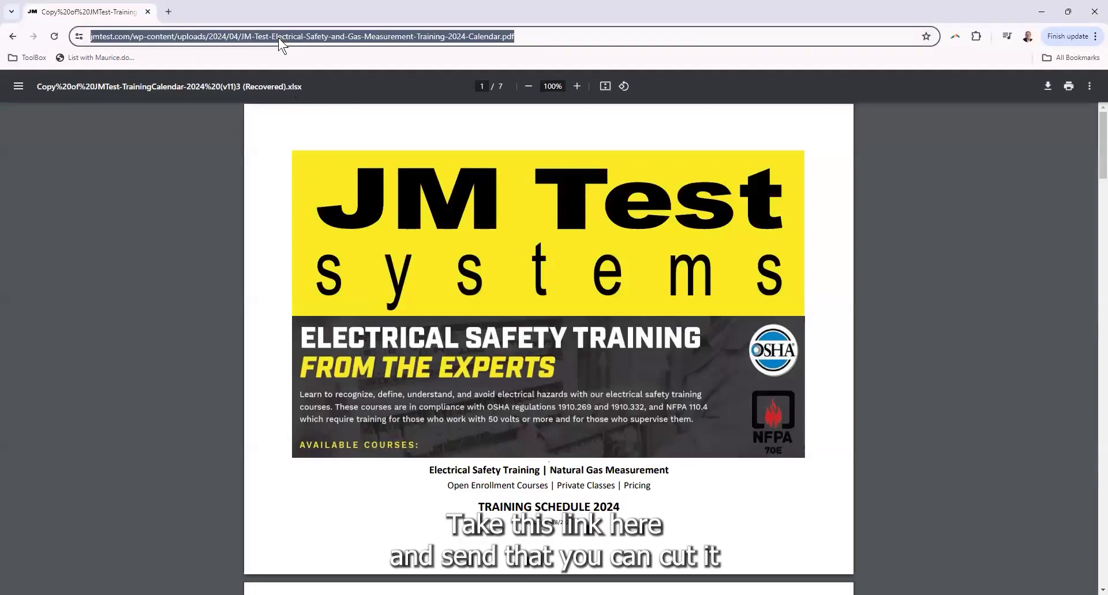
pyautogui.rightClick(278, 37)
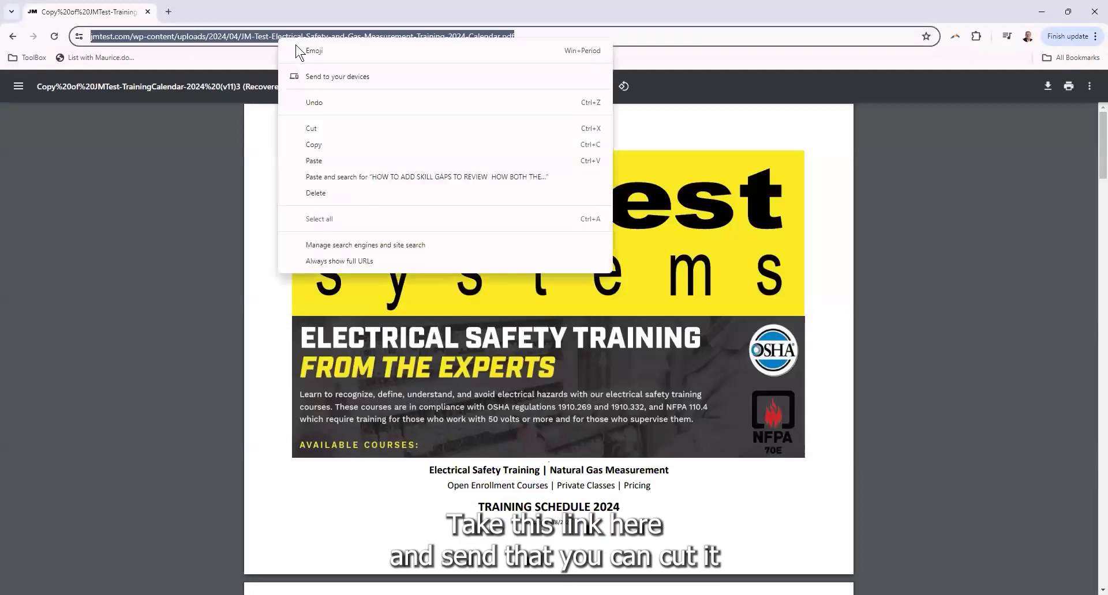
pyautogui.click(313, 130)
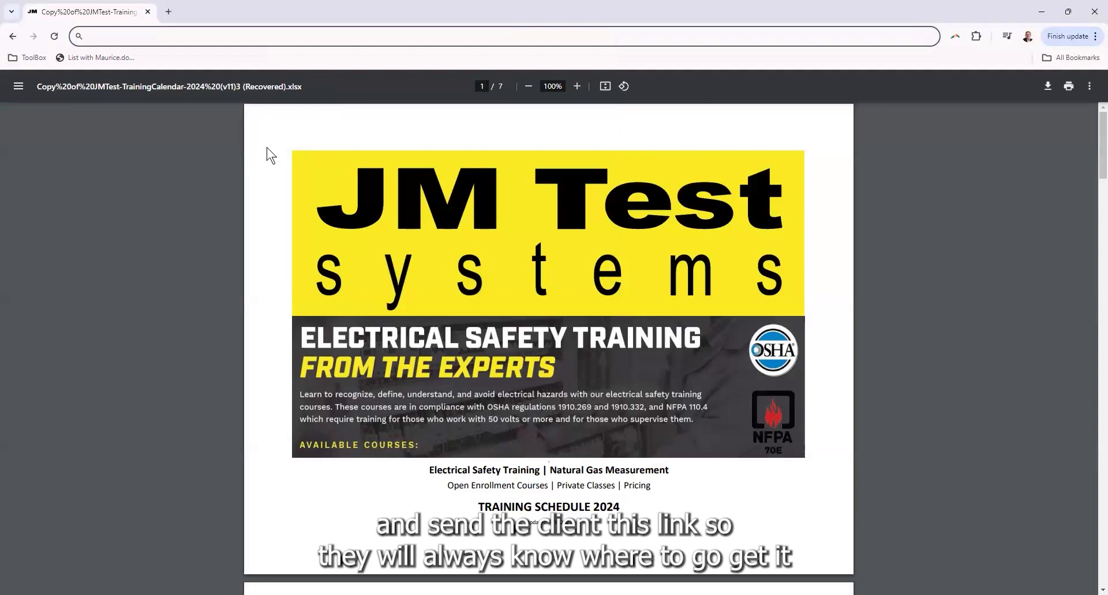
pyautogui.click(188, 155)
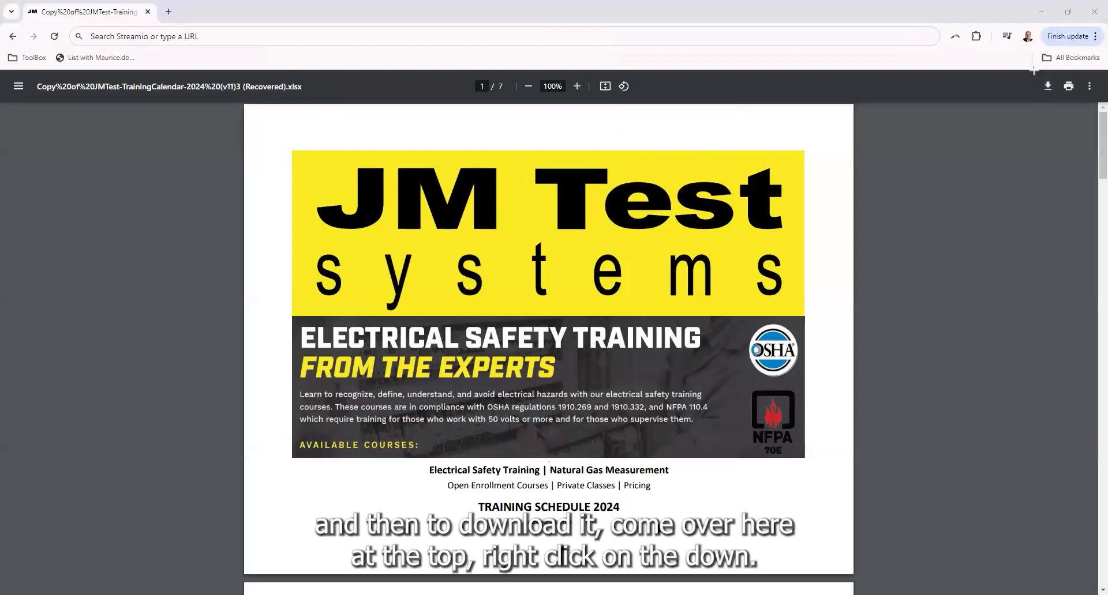
# - Start downloading the training calendar PDF and choose the Desktop as its save location
pyautogui.moveTo(1016, 55)
pyautogui.mouseDown()
pyautogui.moveTo(1051, 119)
pyautogui.moveTo(1089, 128)
pyautogui.mouseUp()
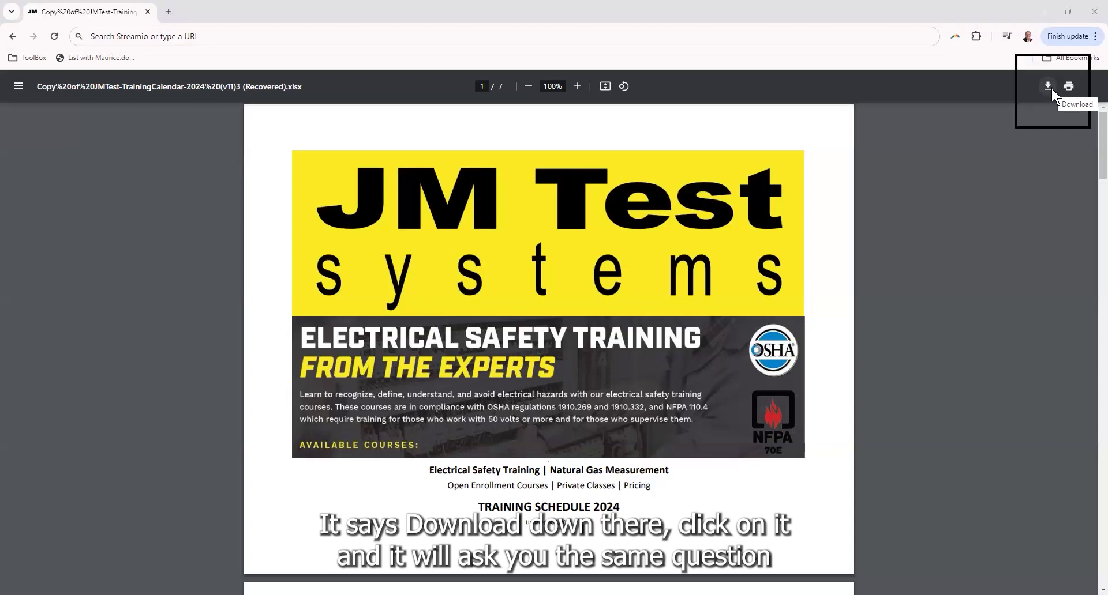
pyautogui.click(1048, 86)
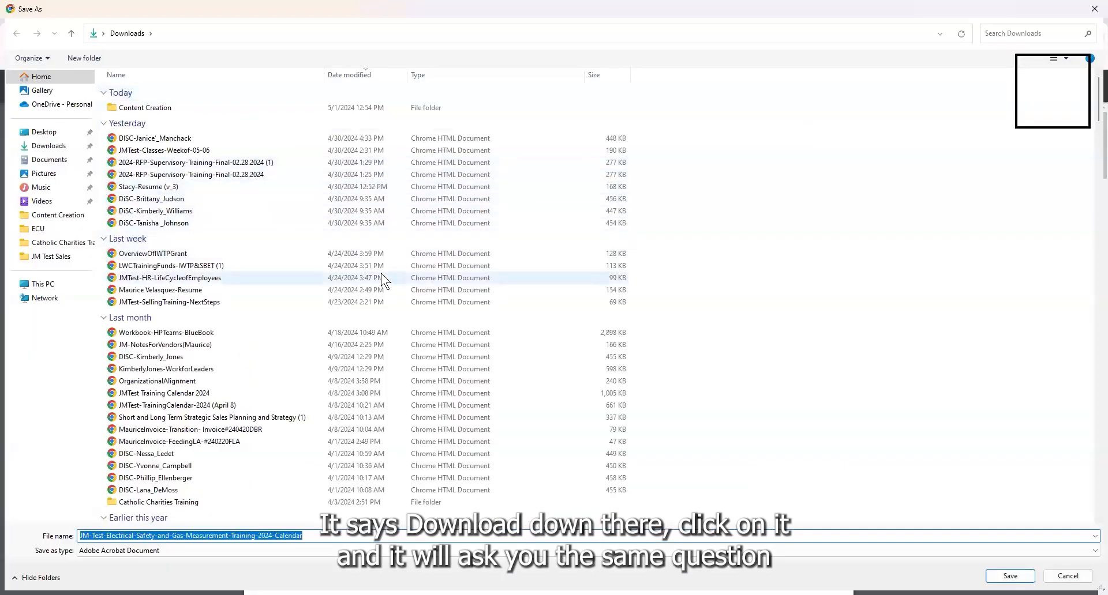
pyautogui.click(56, 137)
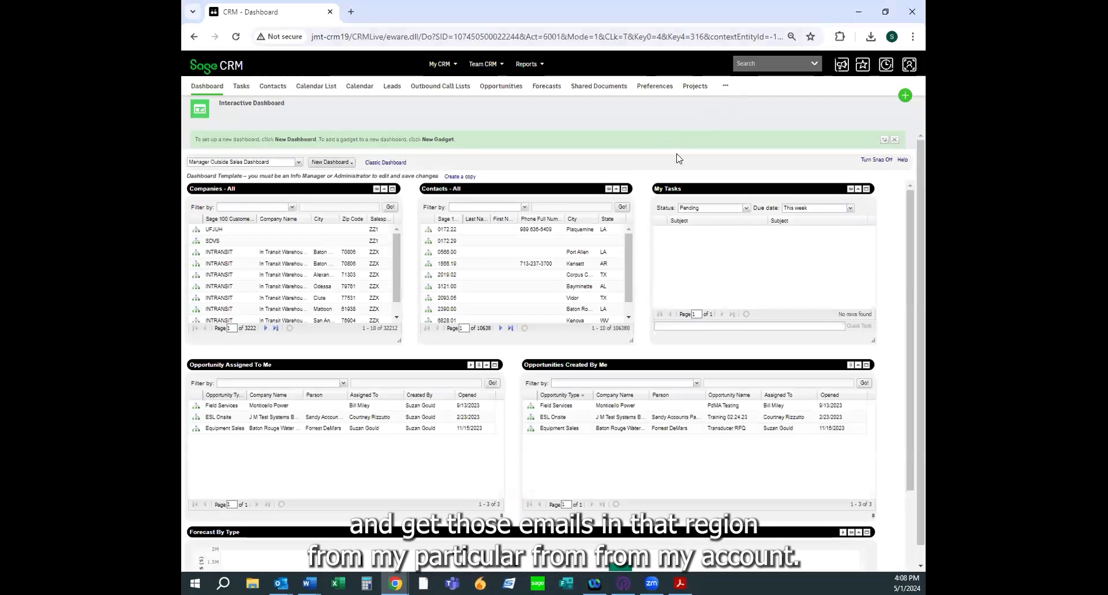
# - Refresh the Sage CRM dashboard and open a Person search with all previous criteria cleared
pyautogui.click(212, 67)
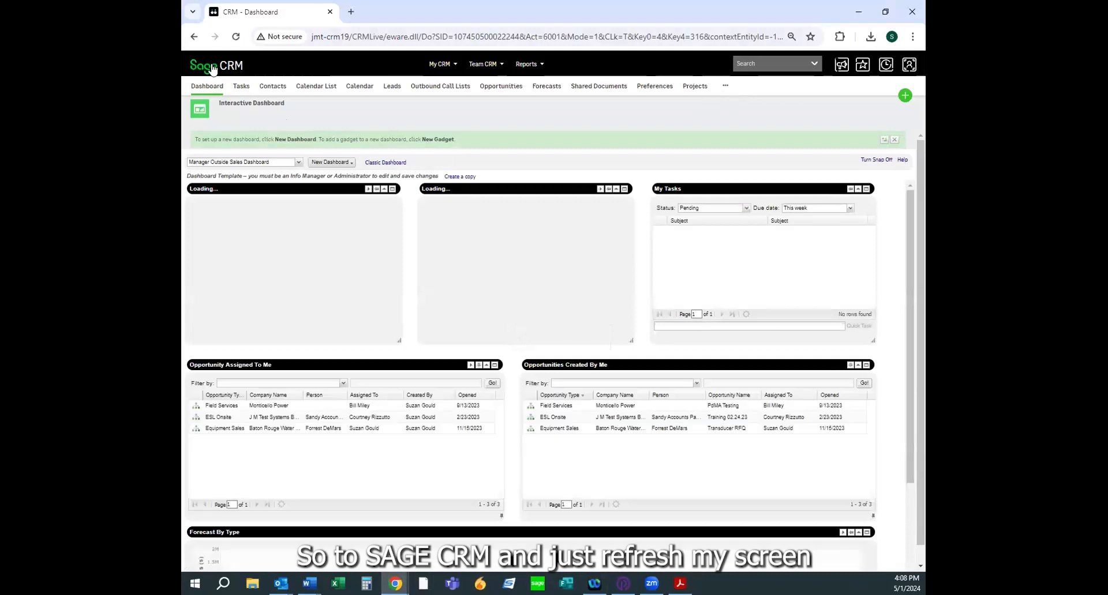
pyautogui.moveTo(535, 67)
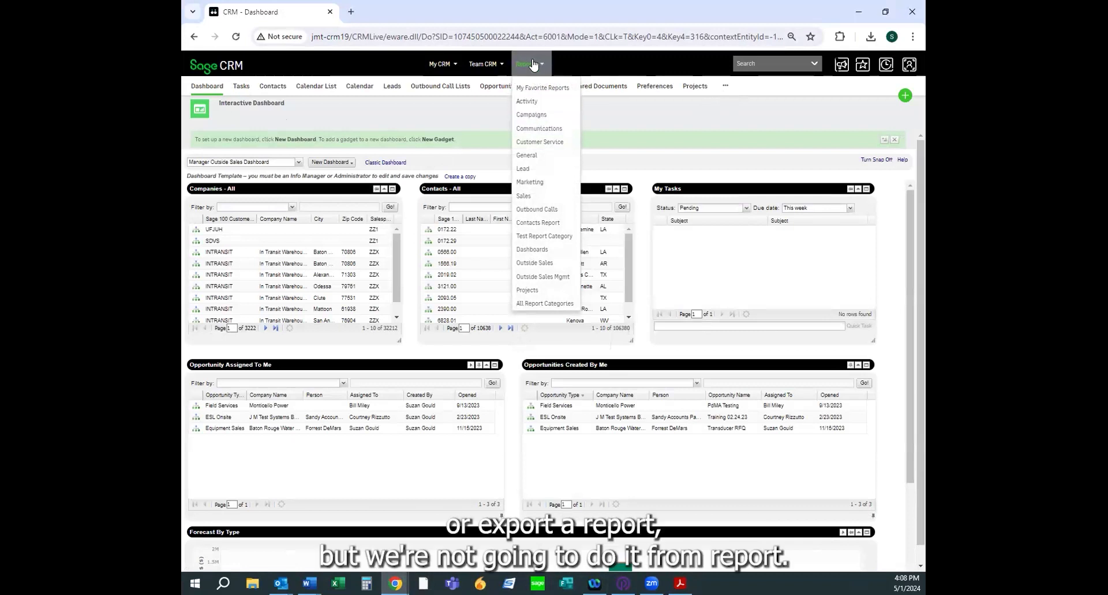
pyautogui.click(814, 66)
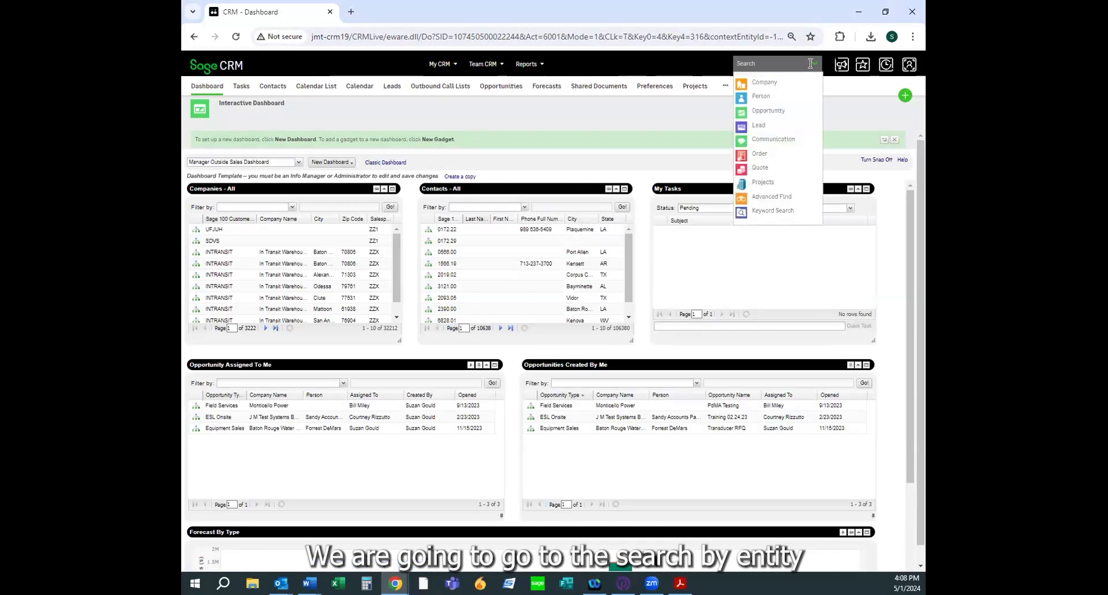
pyautogui.click(760, 98)
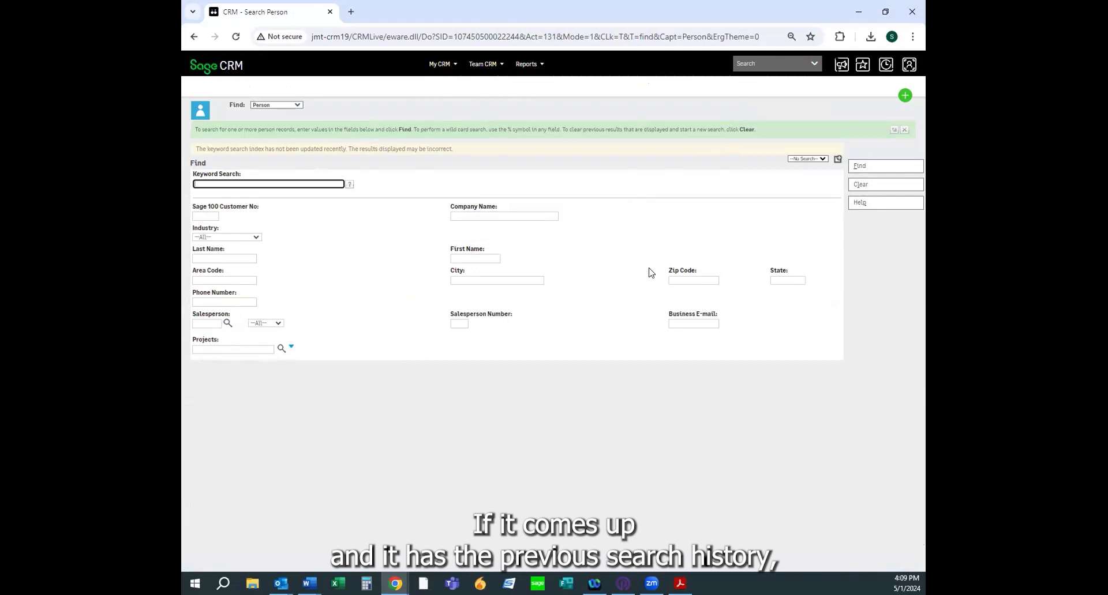
pyautogui.click(871, 186)
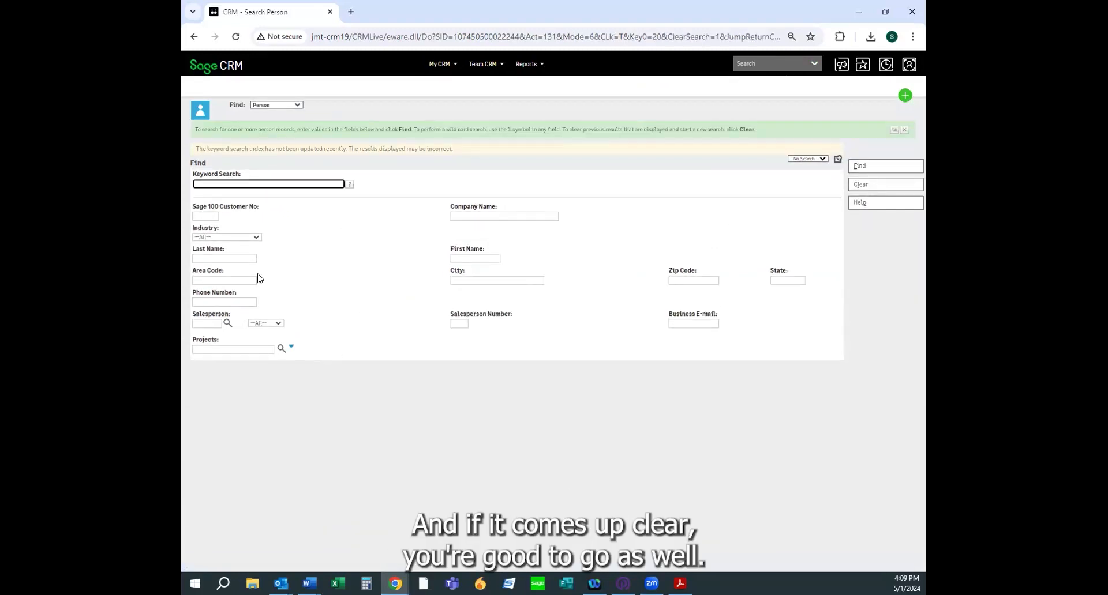
# - Set the person search criteria to the salesperson's name and area code 504
pyautogui.click(211, 323)
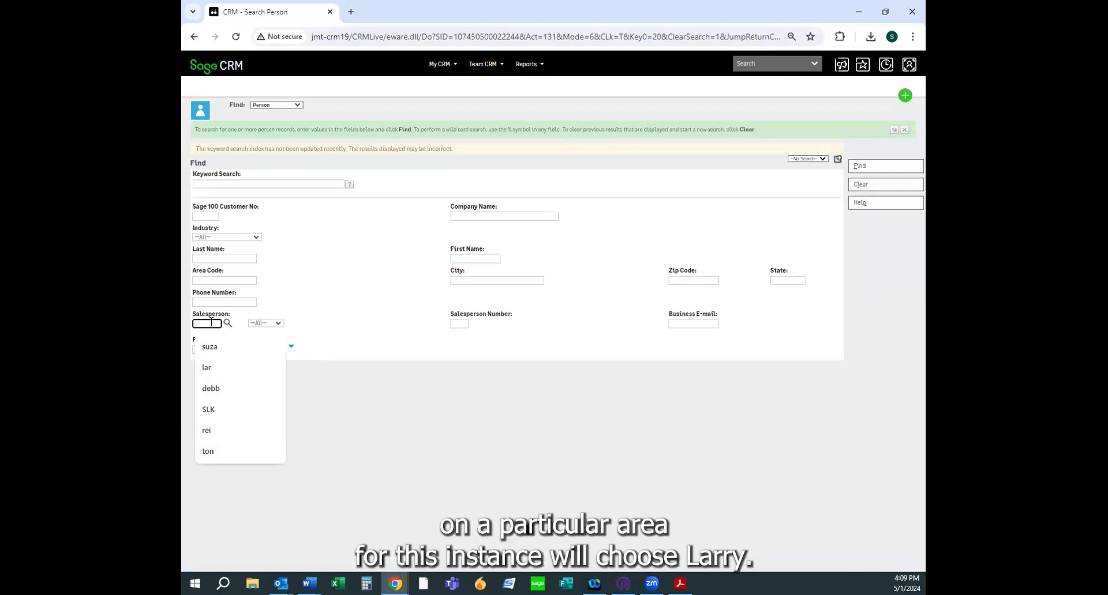
pyautogui.write('larry')
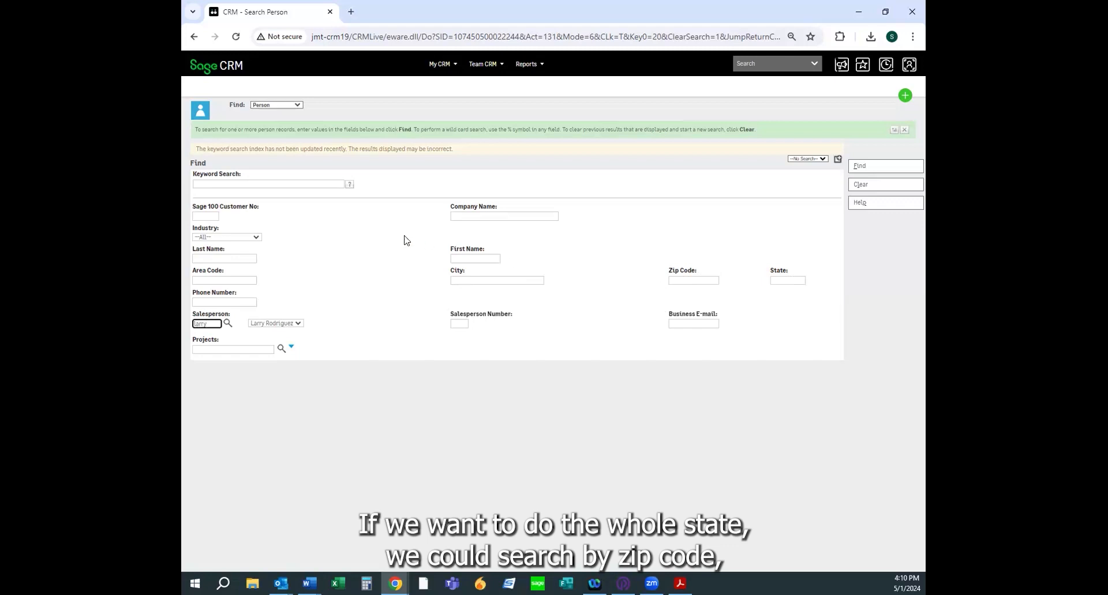
pyautogui.click(221, 280)
pyautogui.write('504')
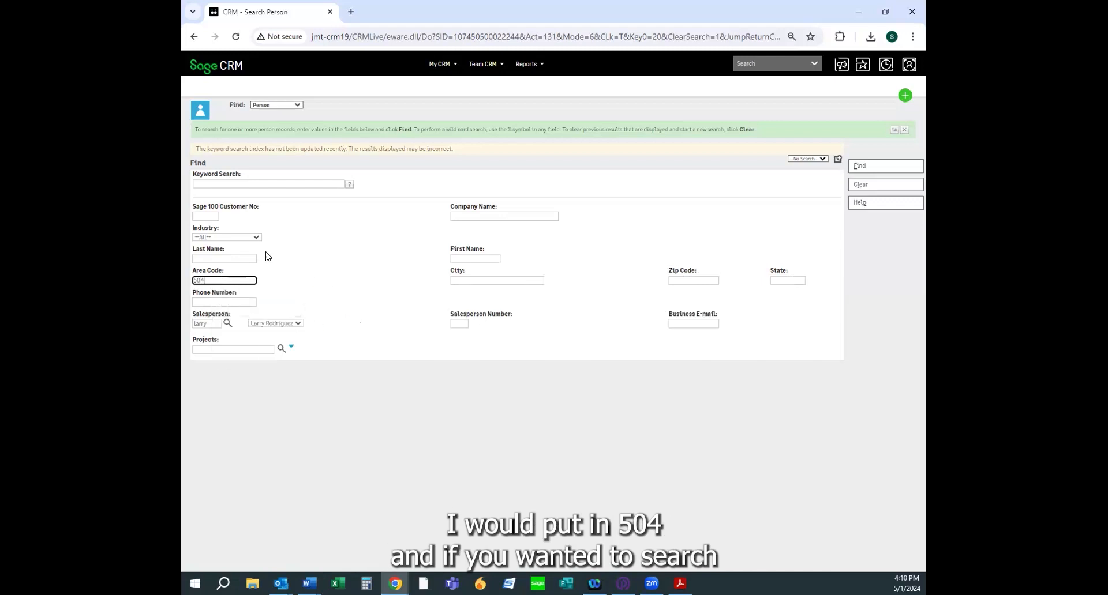
# - Review the industry codes, keep Industry set to All, and run the person search to list the matching contacts
pyautogui.click(256, 238)
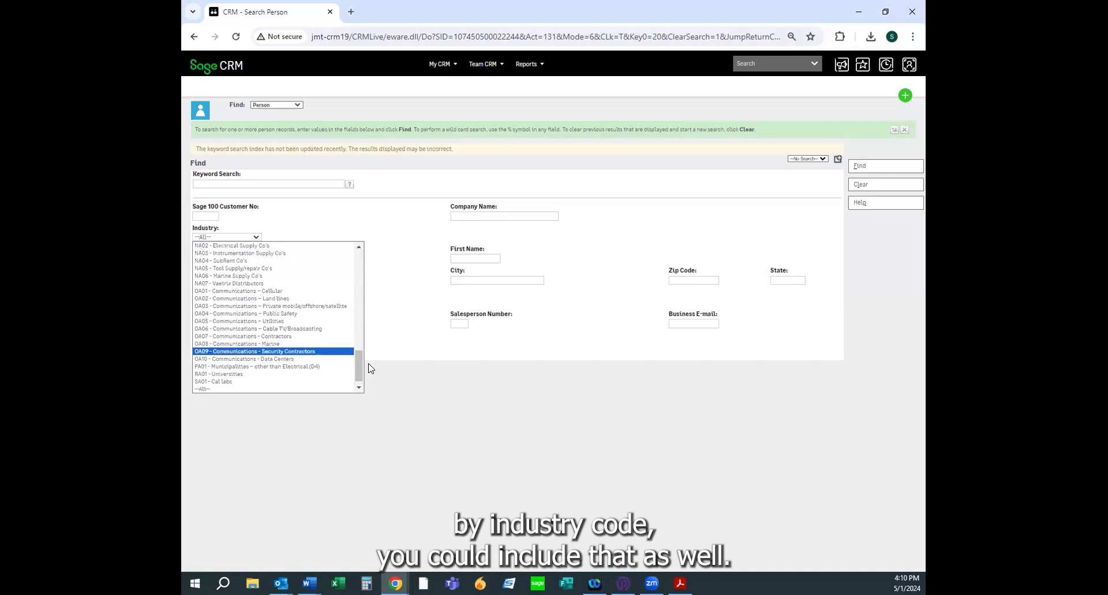
pyautogui.moveTo(359, 363); pyautogui.dragTo(360, 262)
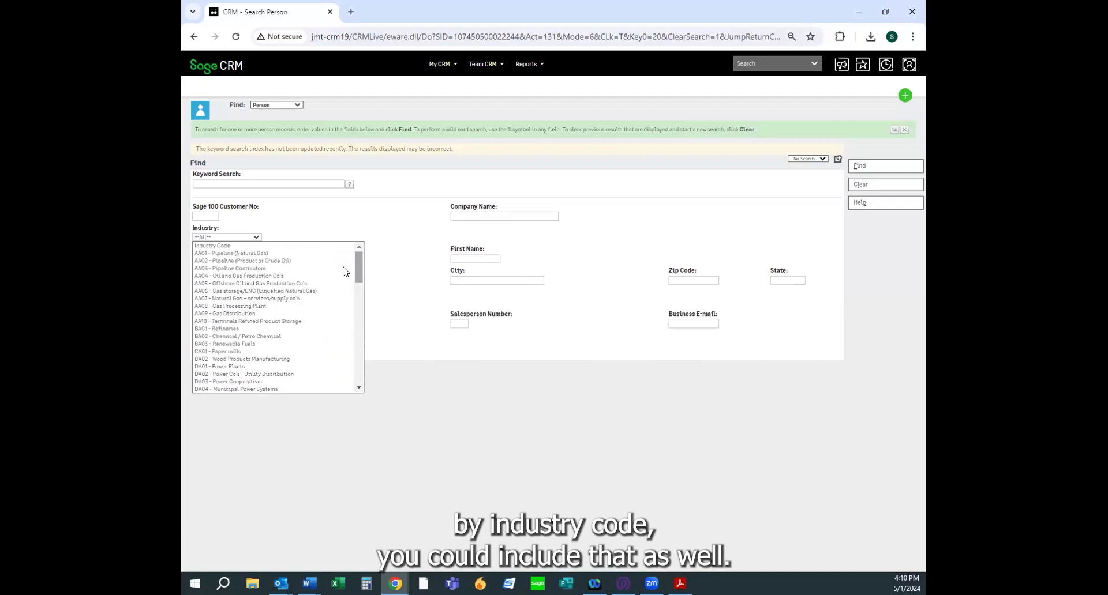
pyautogui.scroll(-20, 280, 270)
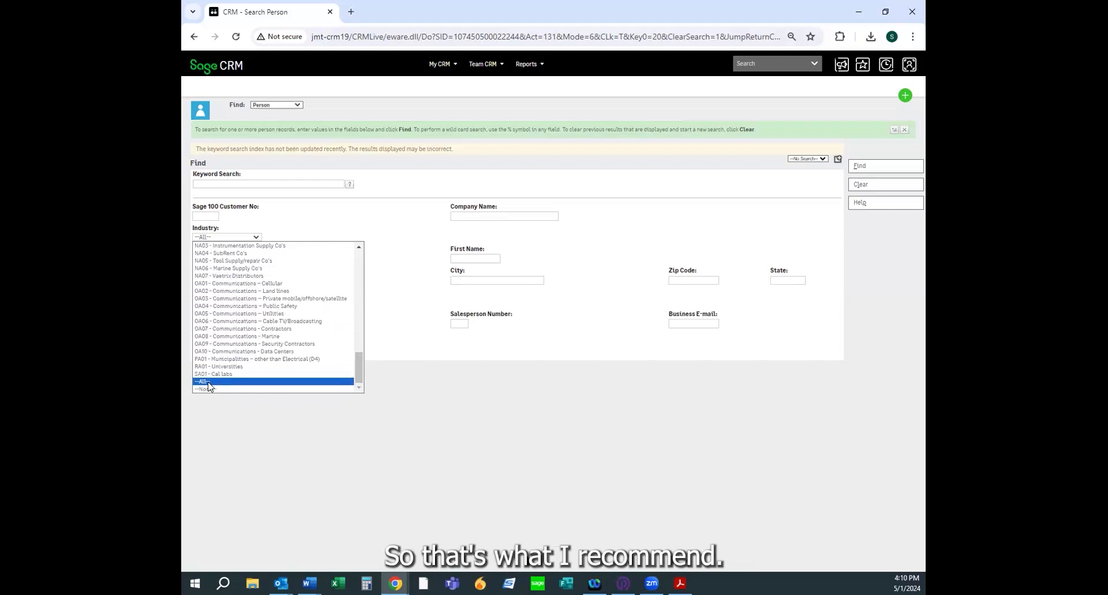
pyautogui.click(206, 382)
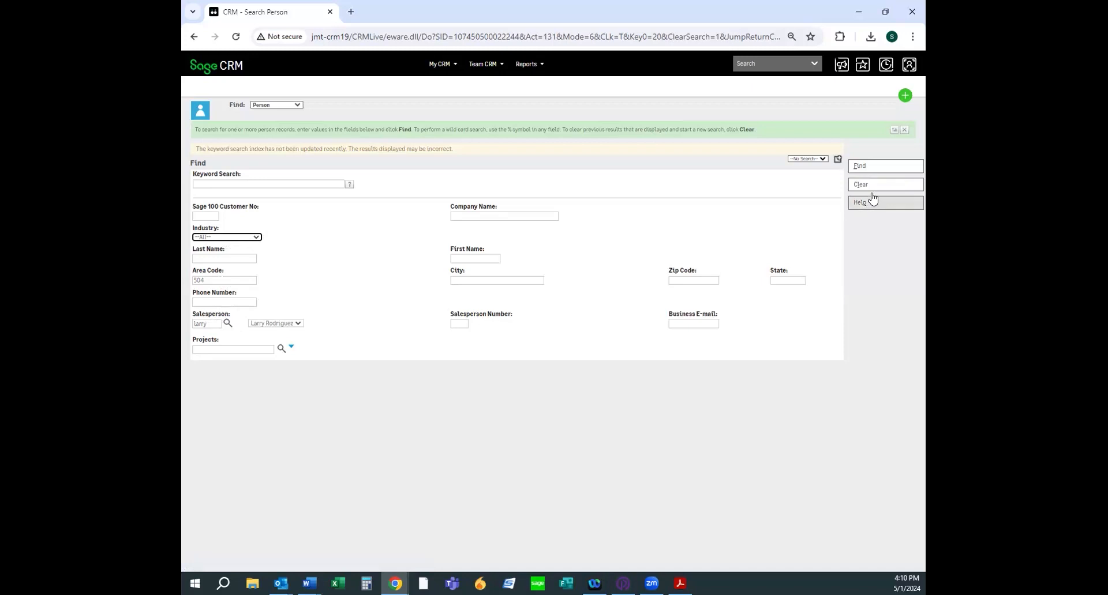
pyautogui.click(871, 169)
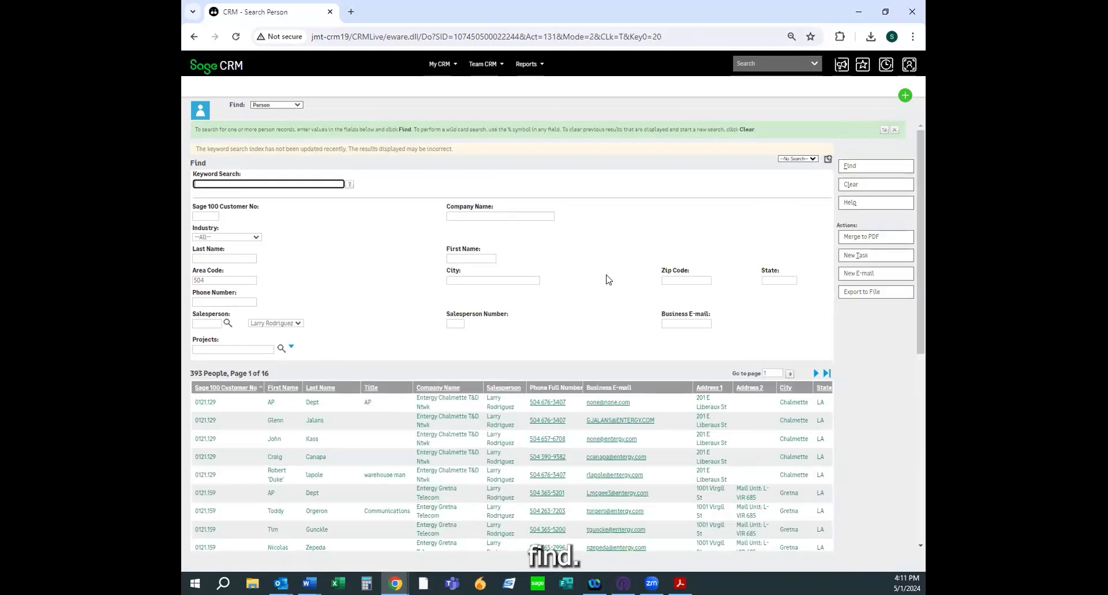
pyautogui.scroll(-2, 558, 324)
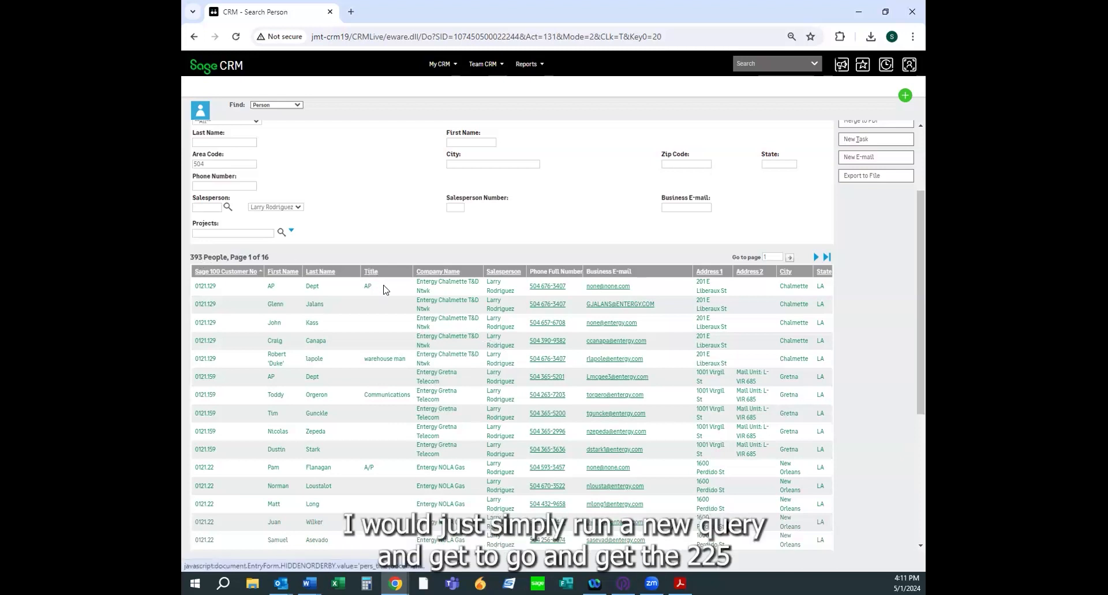
# - Start exporting the person search results to a CSV file without creating an entry in shared documents
pyautogui.scroll(-5, 386, 290)
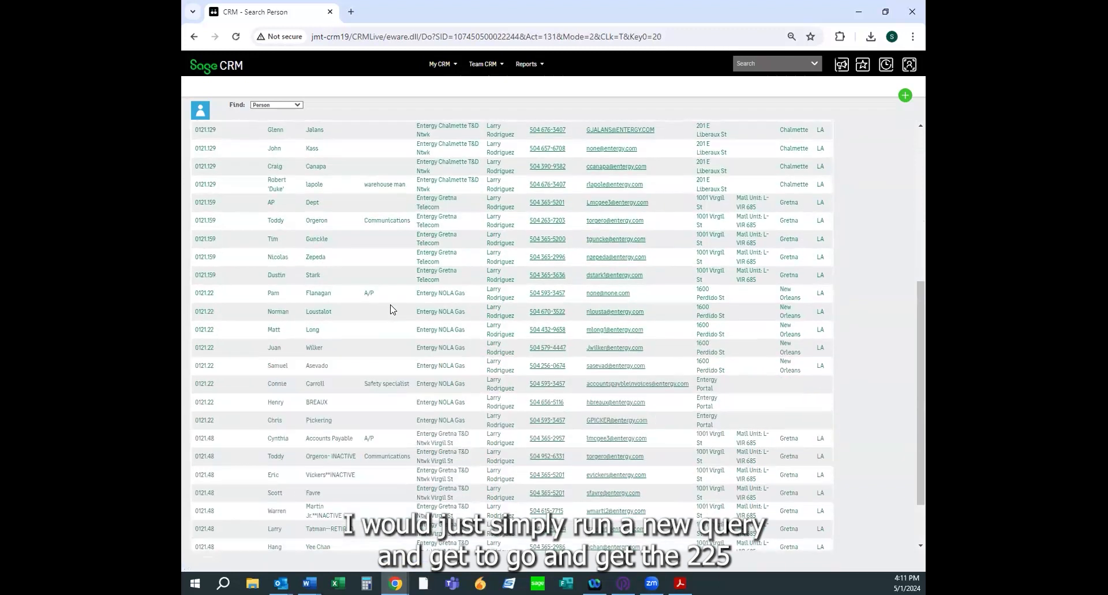
pyautogui.scroll(-1, 391, 310)
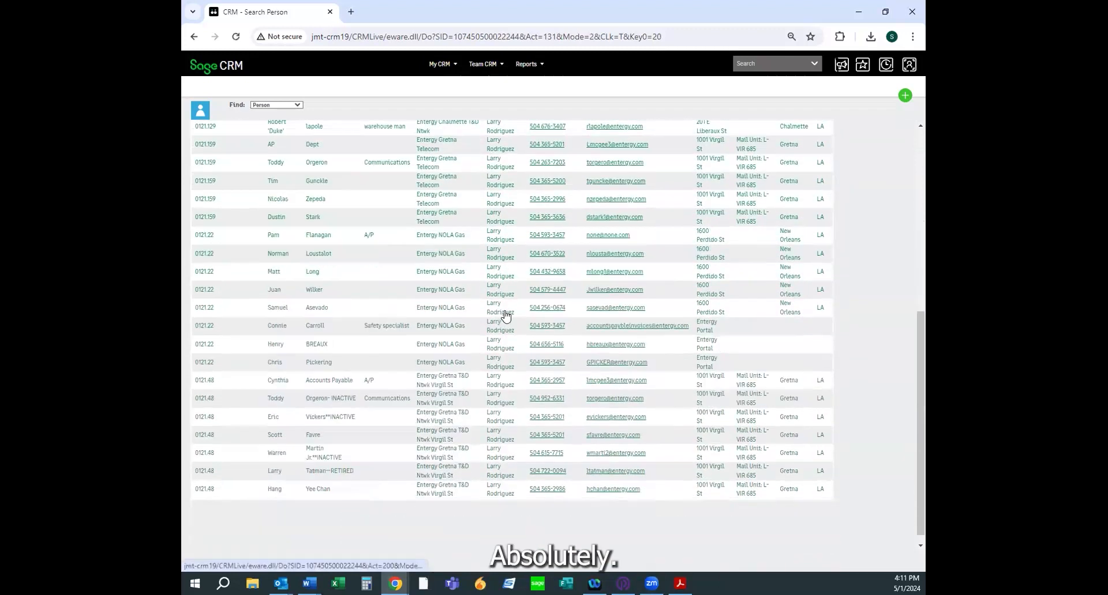
pyautogui.scroll(10, 506, 316)
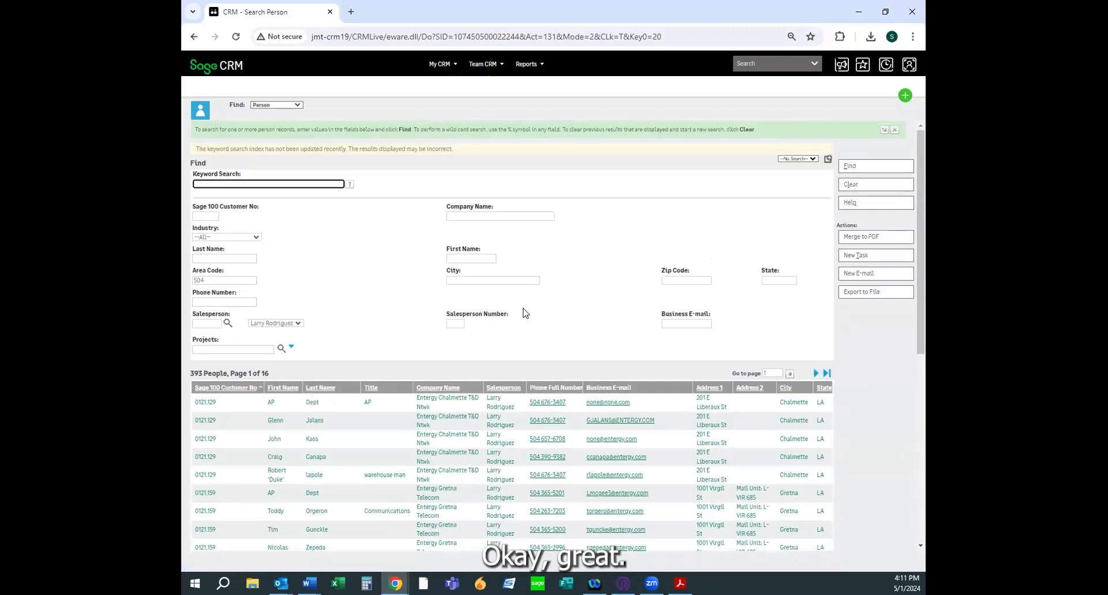
pyautogui.scroll(-2, 407, 375)
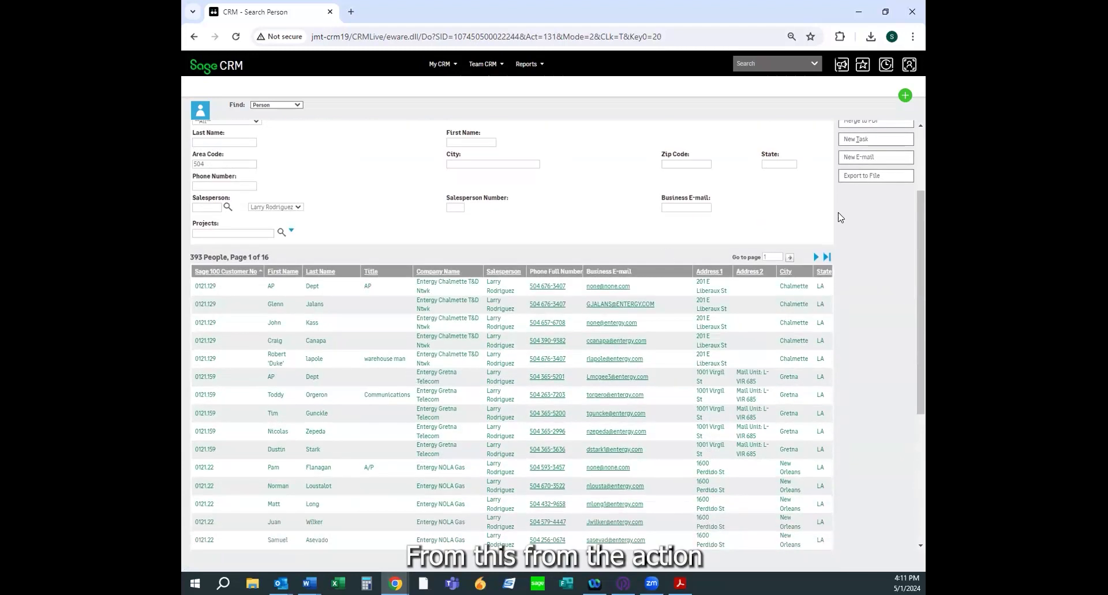
pyautogui.scroll(2, 842, 217)
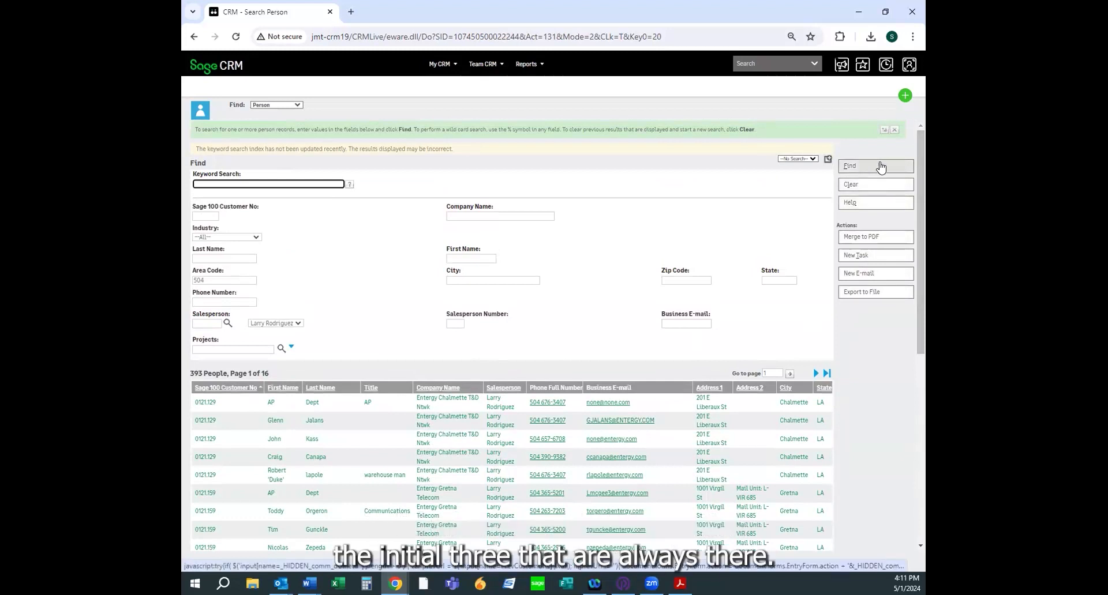
pyautogui.click(855, 293)
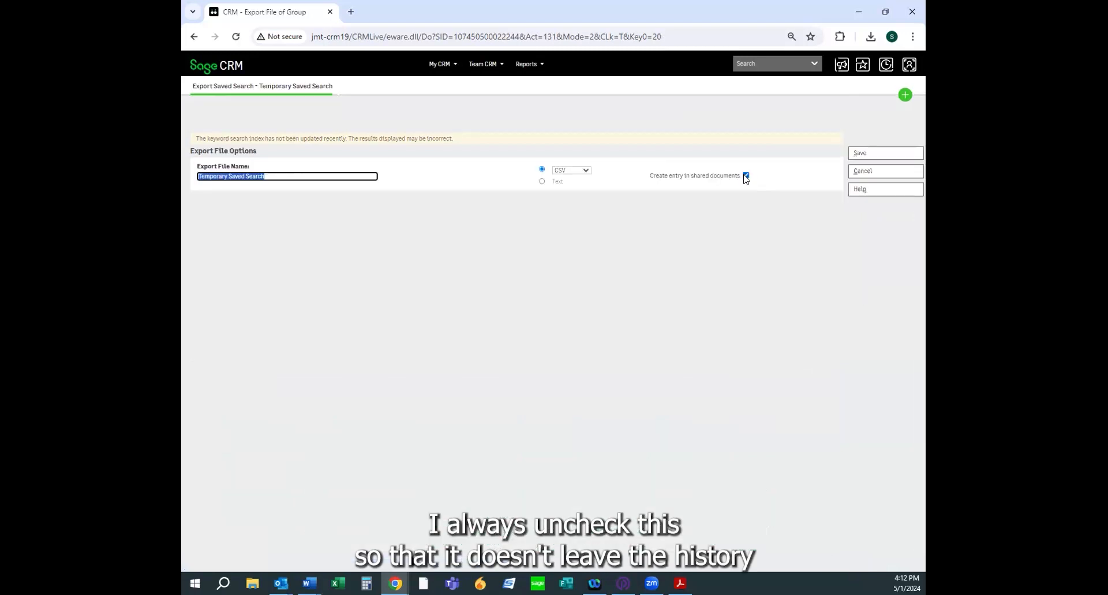
pyautogui.click(746, 176)
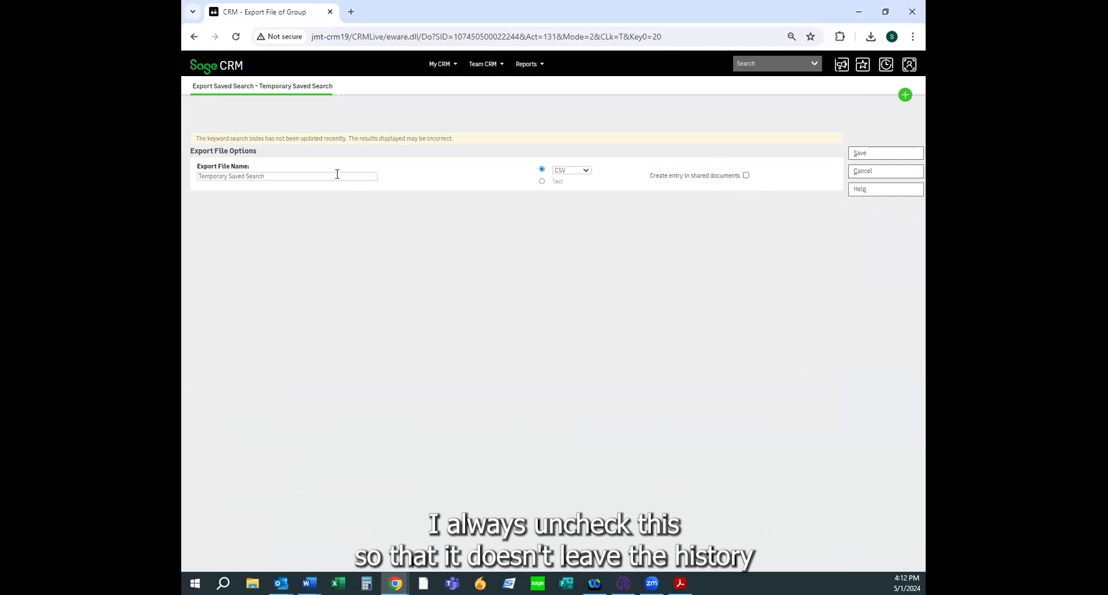
# - Save the export as "LRod NOLA Contacts 05.01.24sg" and open the downloaded file in Excel
pyautogui.click(269, 177)
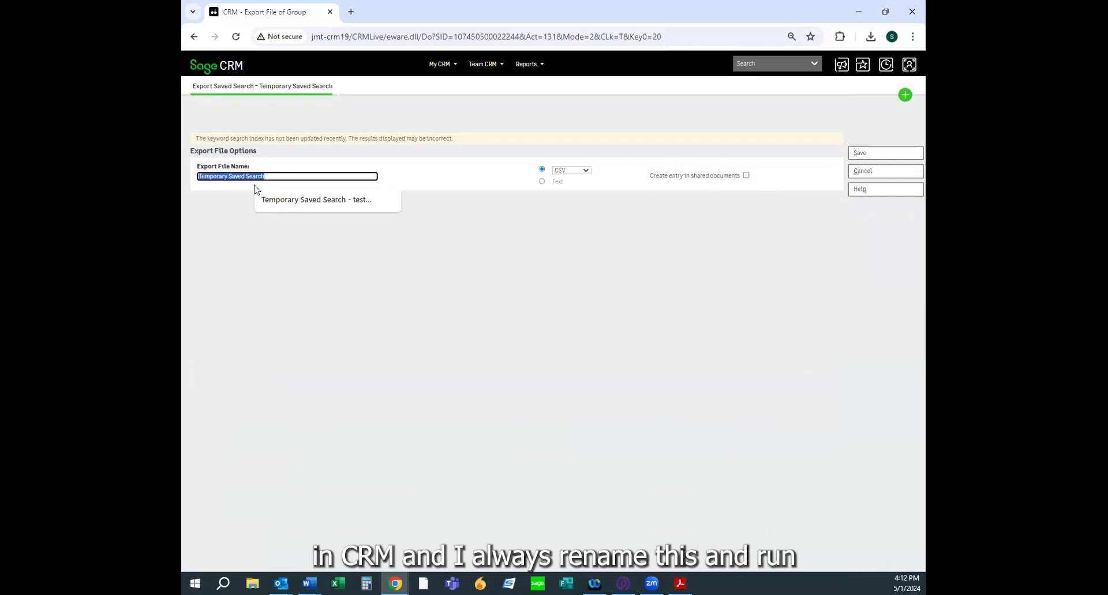
pyautogui.write('LRod NOLA Contacts')
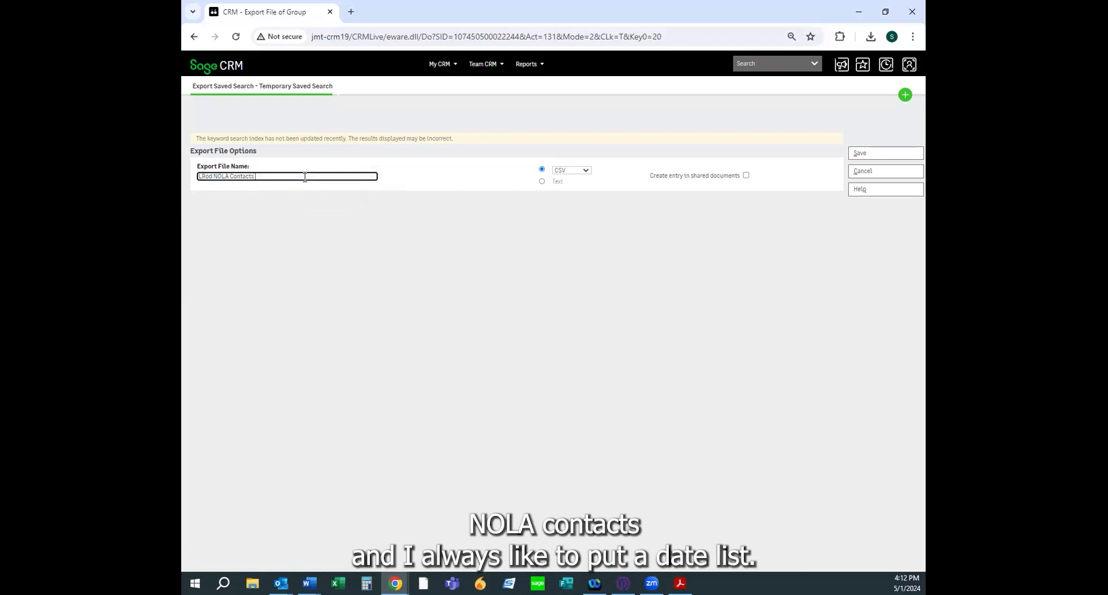
pyautogui.write(' 05.01.24sg')
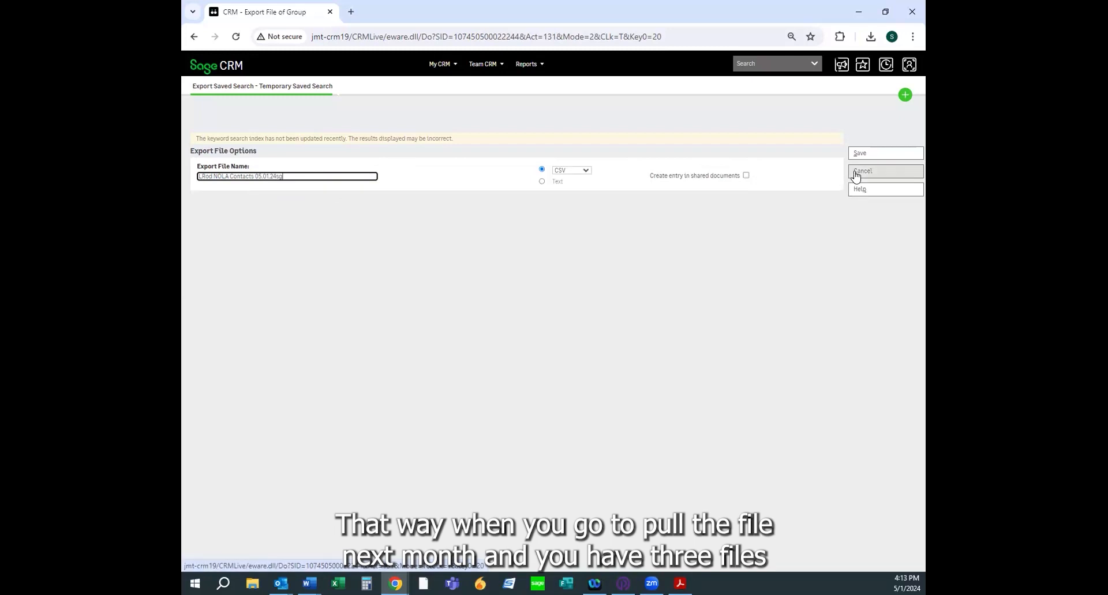
pyautogui.click(883, 154)
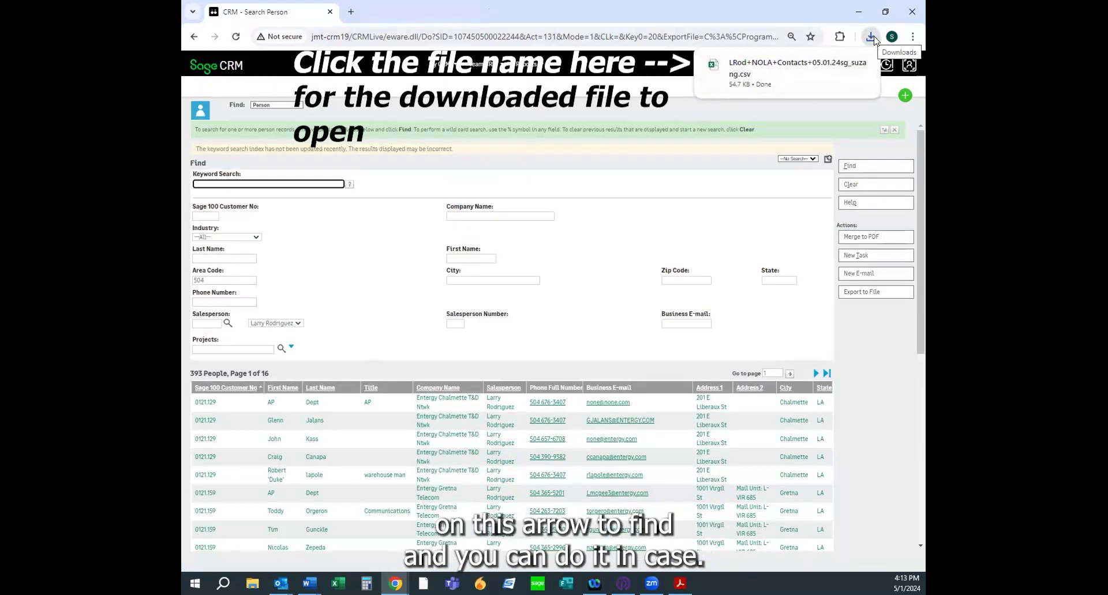
pyautogui.click(774, 72)
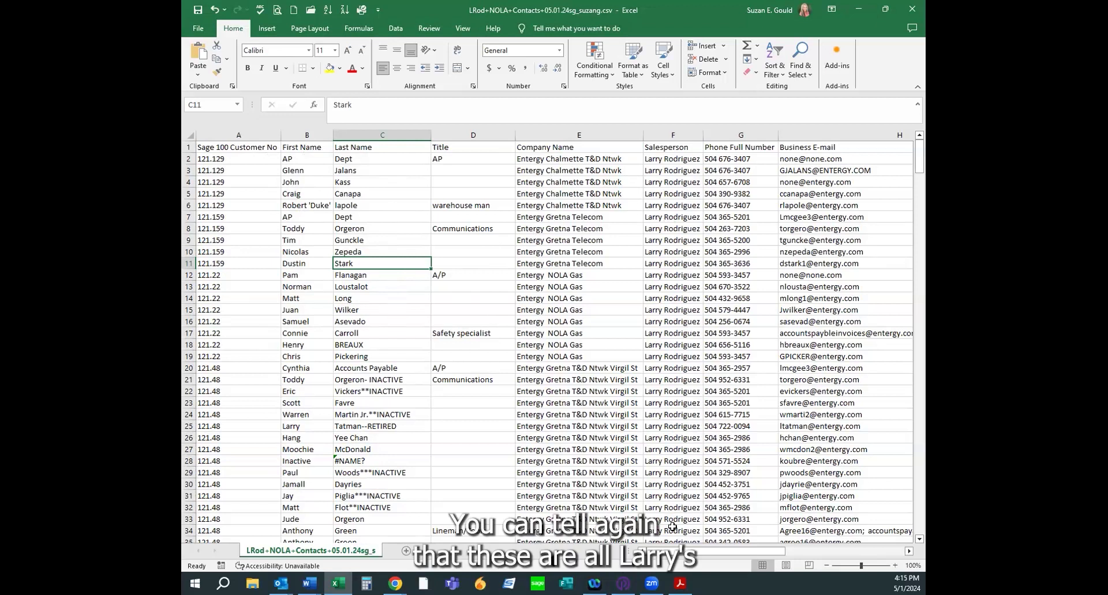
# - Make the contact list's header row bold and add filter controls to its columns
pyautogui.doubleClick(909, 551)
pyautogui.click(909, 552)
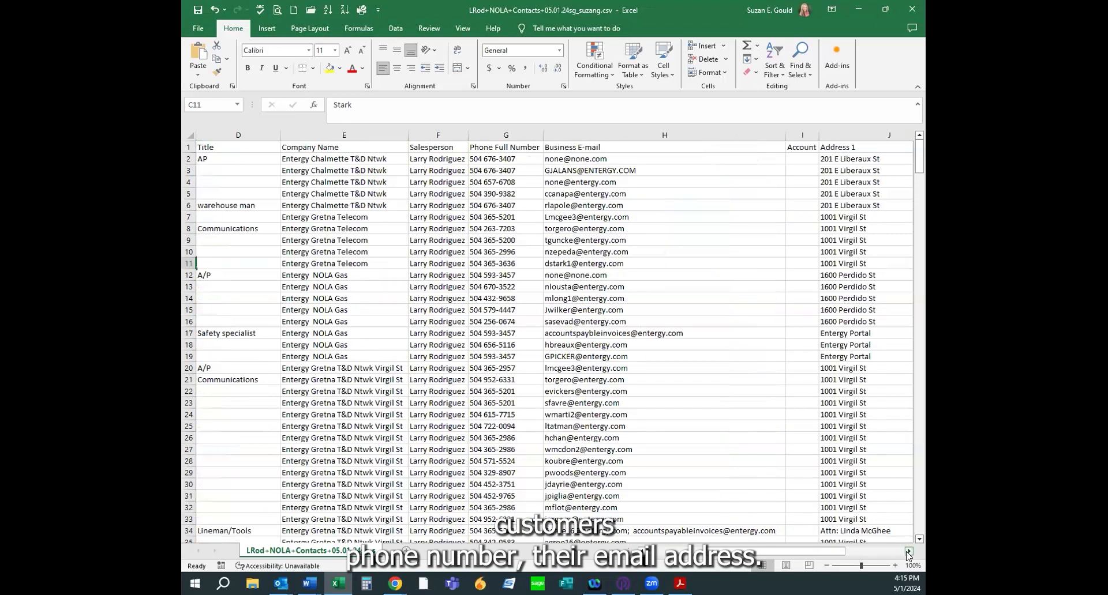
pyautogui.click(908, 552)
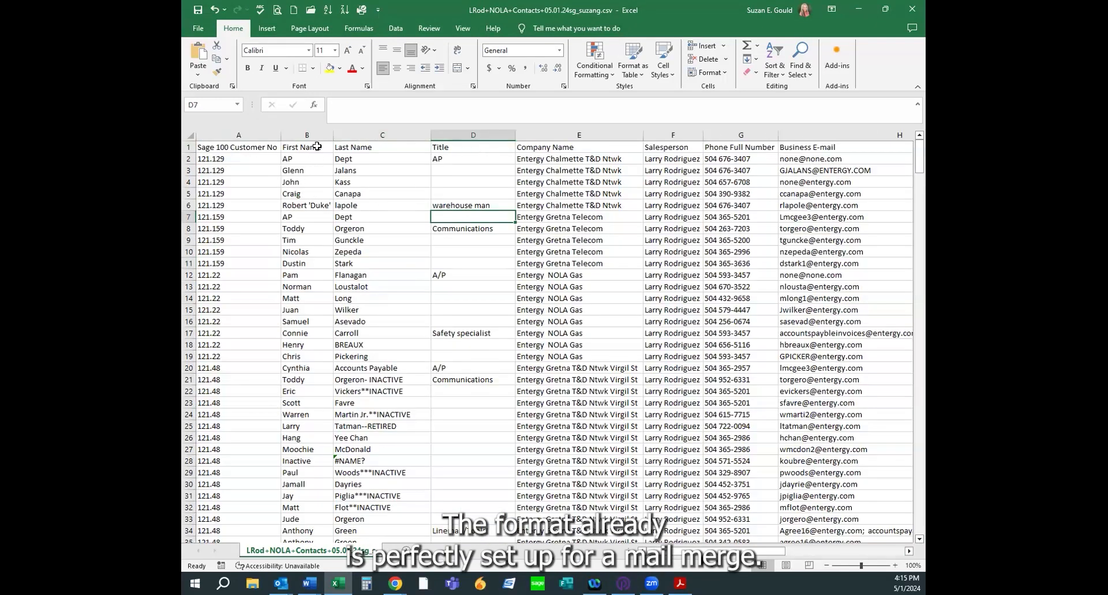
pyautogui.click(190, 147)
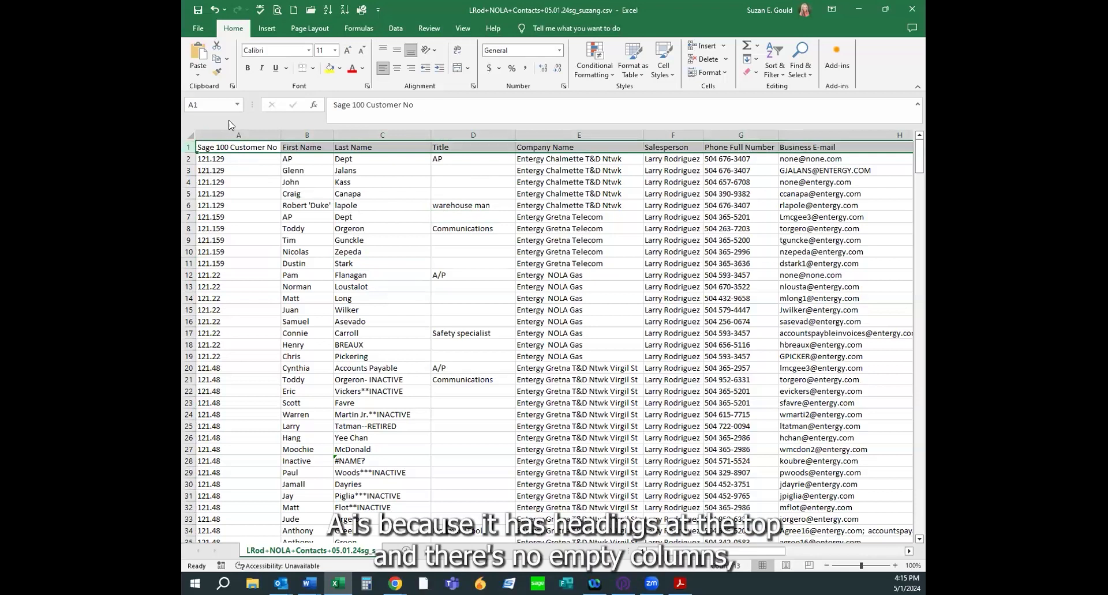
pyautogui.click(247, 70)
pyautogui.click(775, 64)
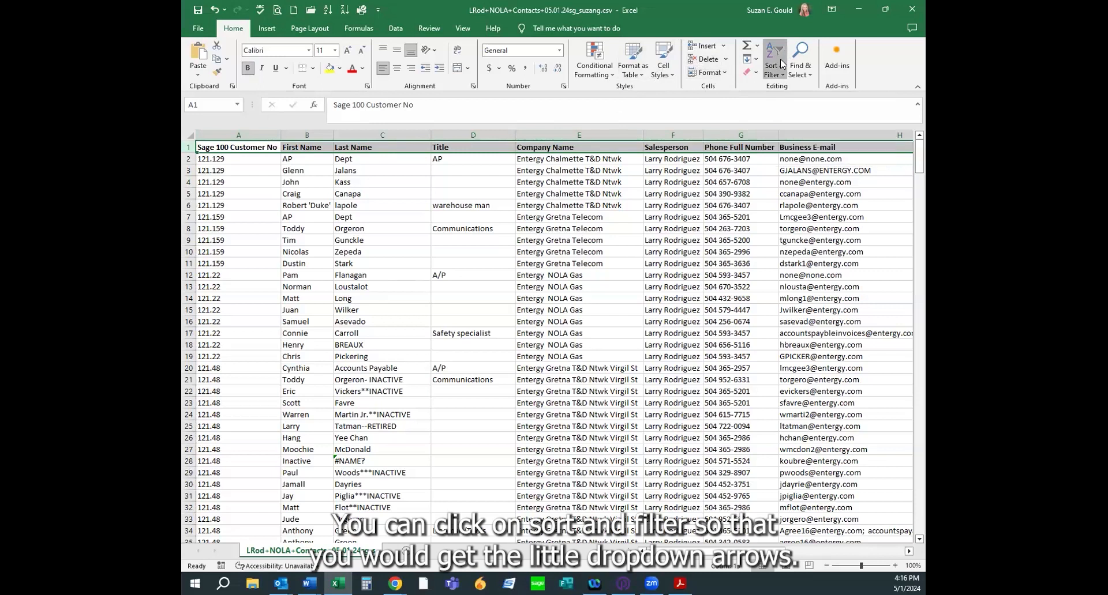
pyautogui.click(796, 133)
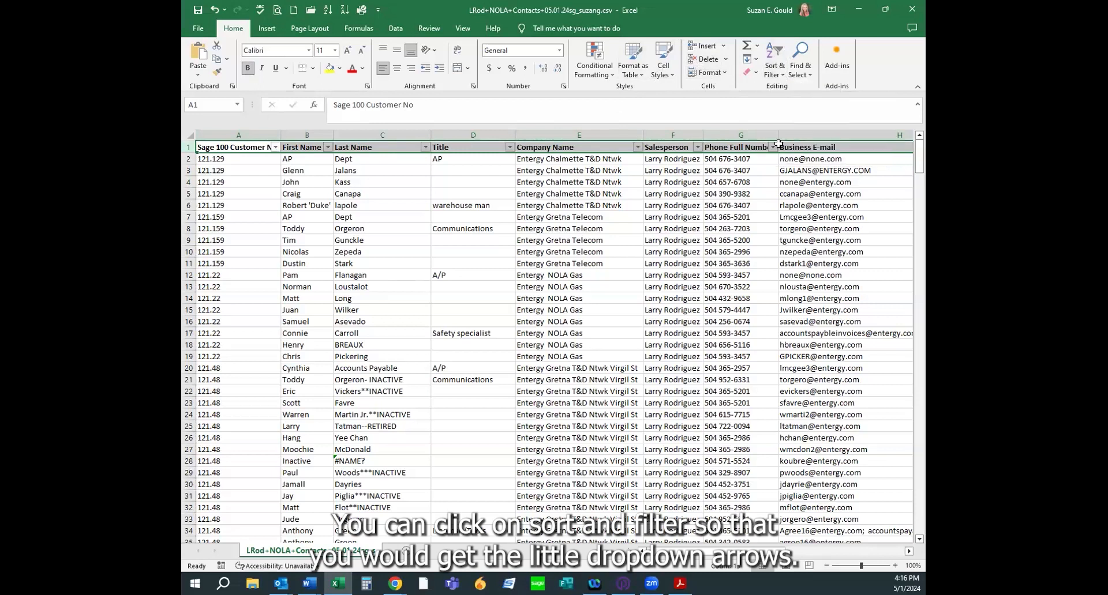
# - Sort the contact list by Company Name from A to Z
pyautogui.click(408, 203)
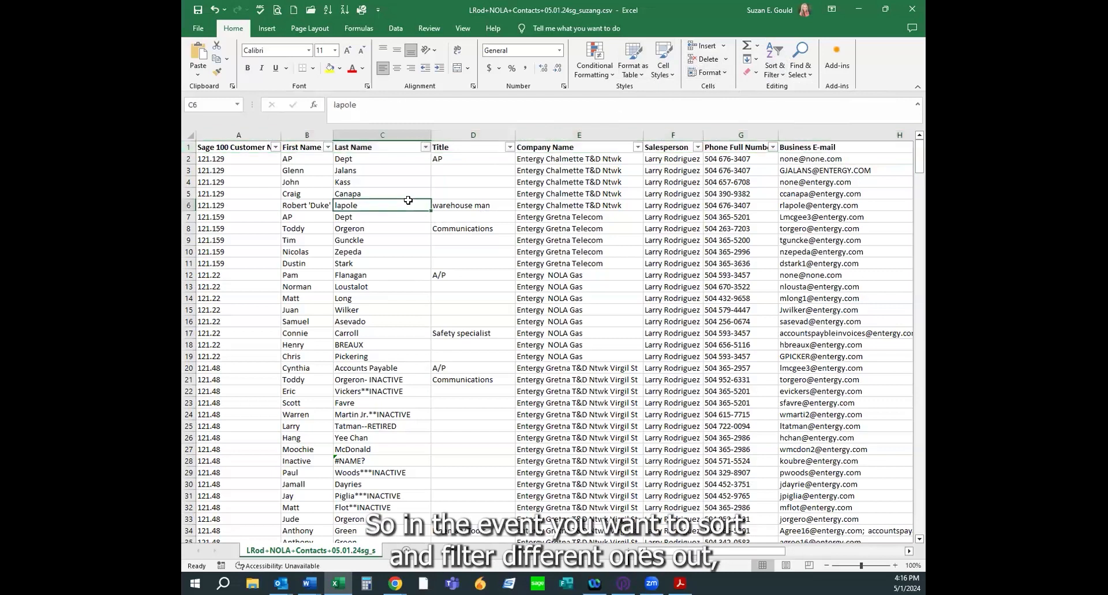
pyautogui.scroll(-4, 583, 265)
pyautogui.scroll(-1, 580, 256)
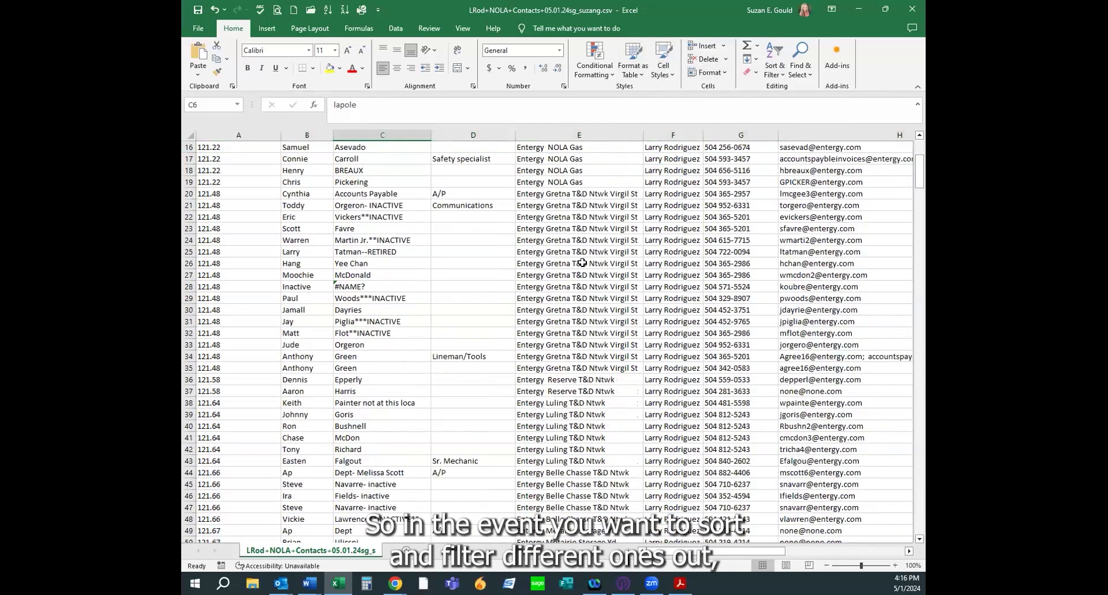
pyautogui.scroll(-3, 580, 266)
pyautogui.scroll(8, 580, 268)
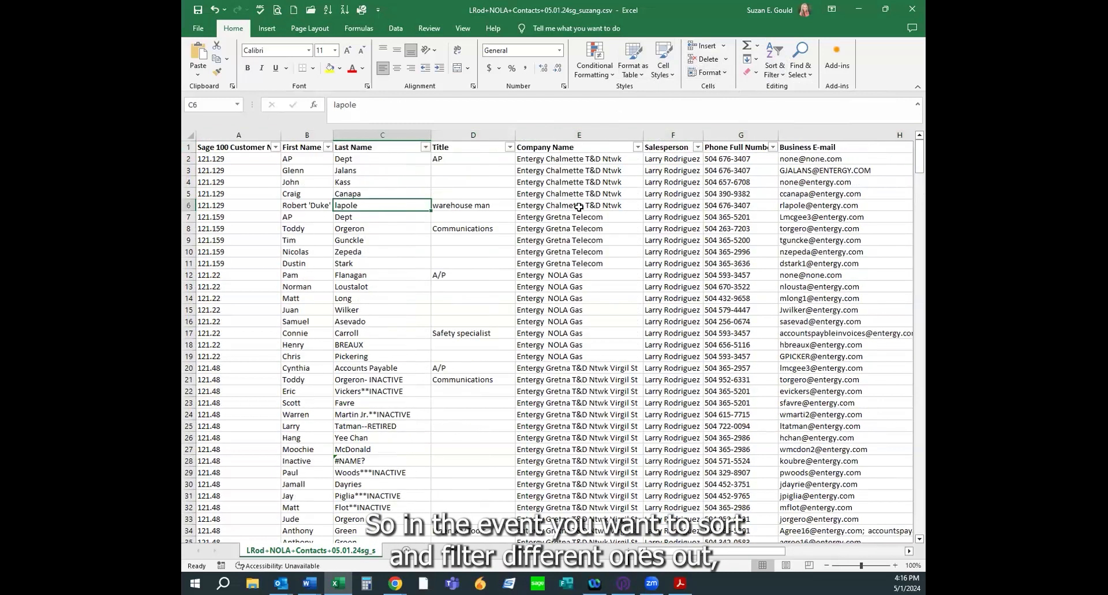
pyautogui.click(636, 148)
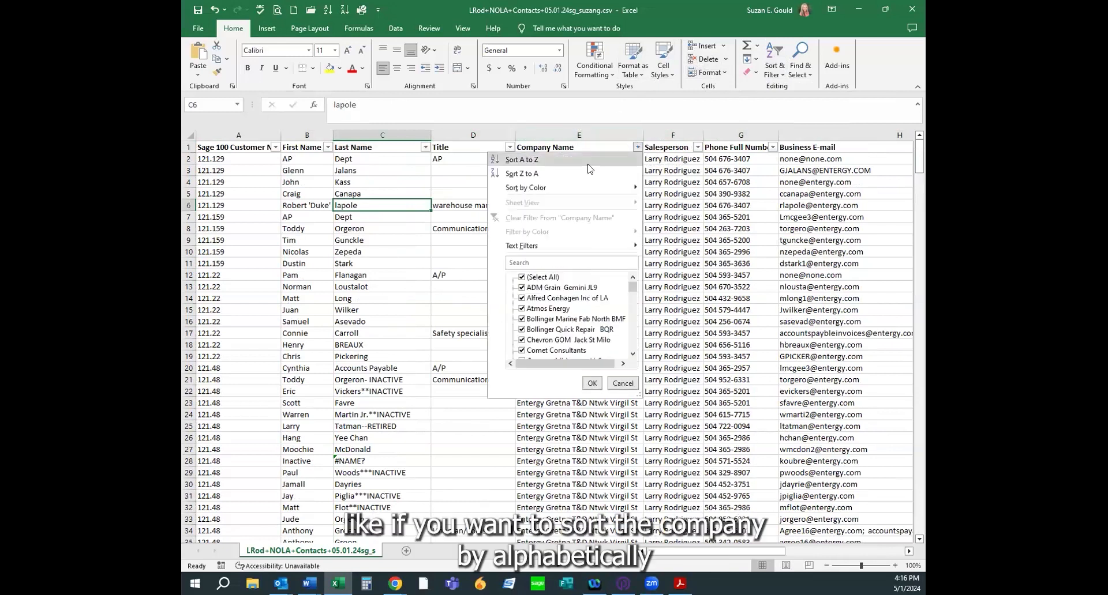
pyautogui.click(538, 164)
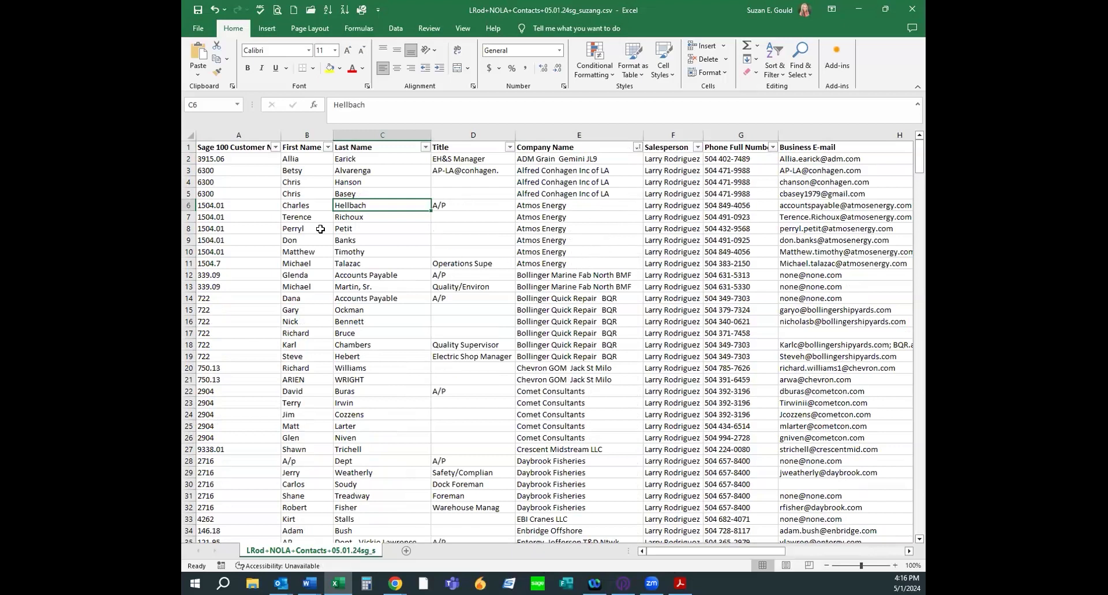
# - Sort the contact list by Sage 100 Customer No from smallest to largest
pyautogui.click(276, 148)
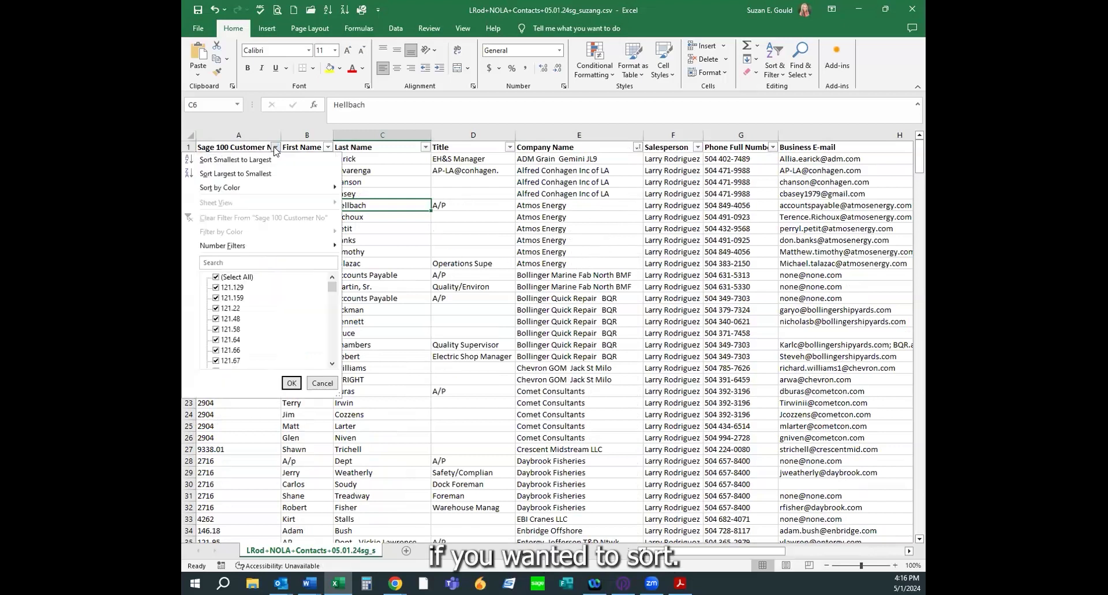
pyautogui.click(247, 161)
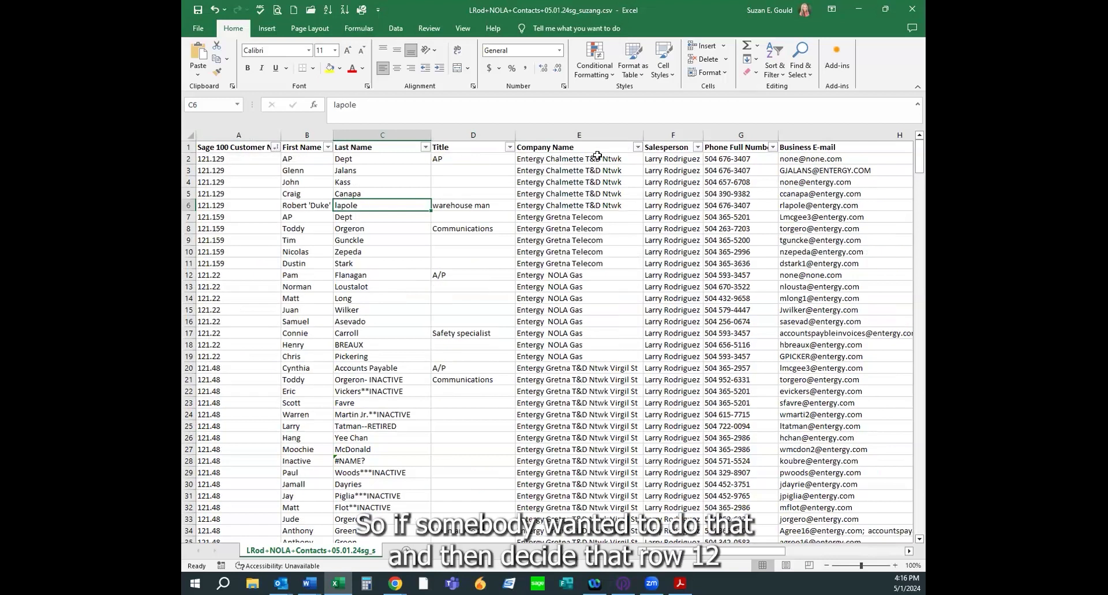
pyautogui.click(638, 149)
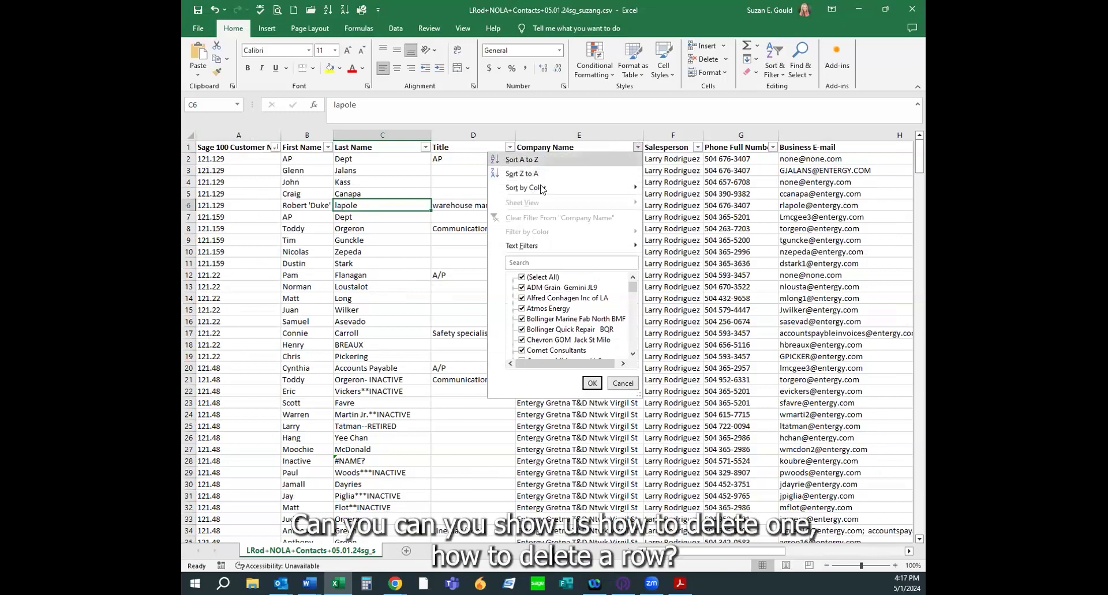
pyautogui.click(621, 383)
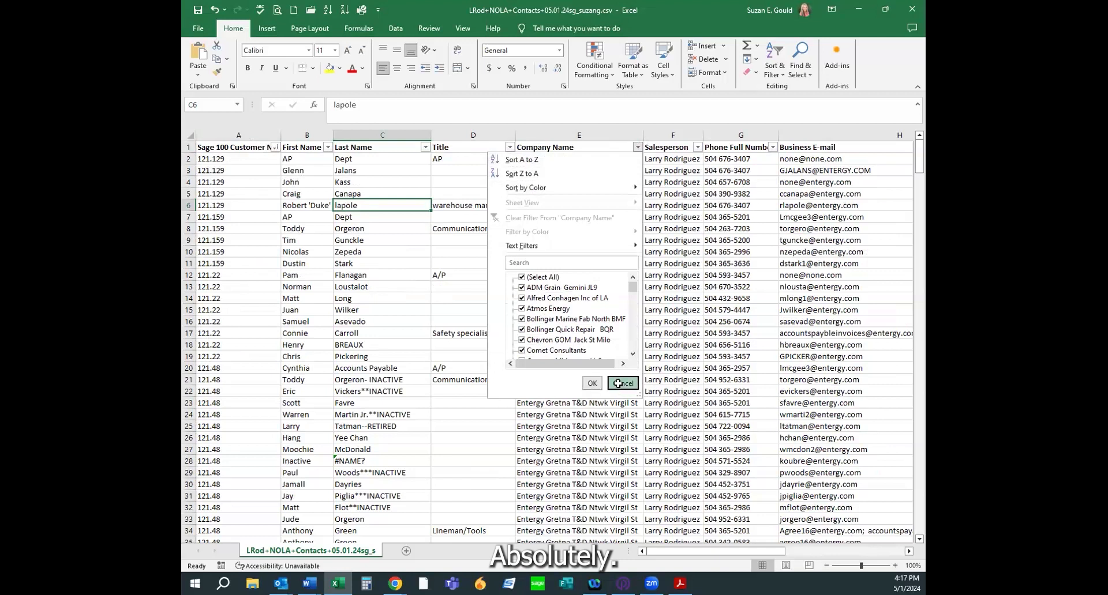
# - Delete row 12 from the contact list and undo the deletion
pyautogui.click(189, 275)
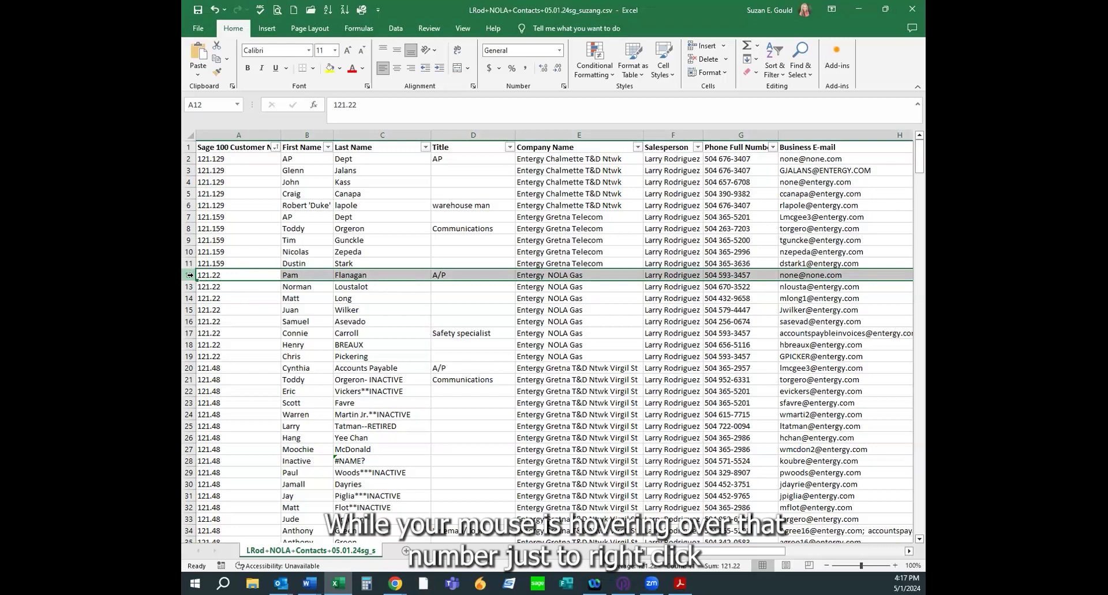
pyautogui.rightClick(190, 276)
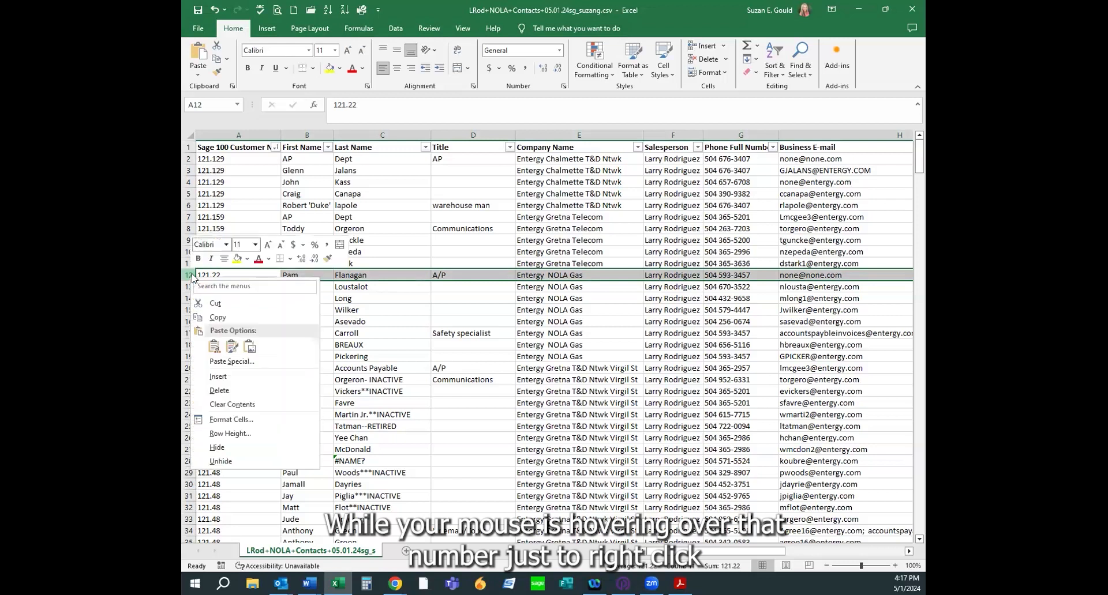
pyautogui.click(218, 393)
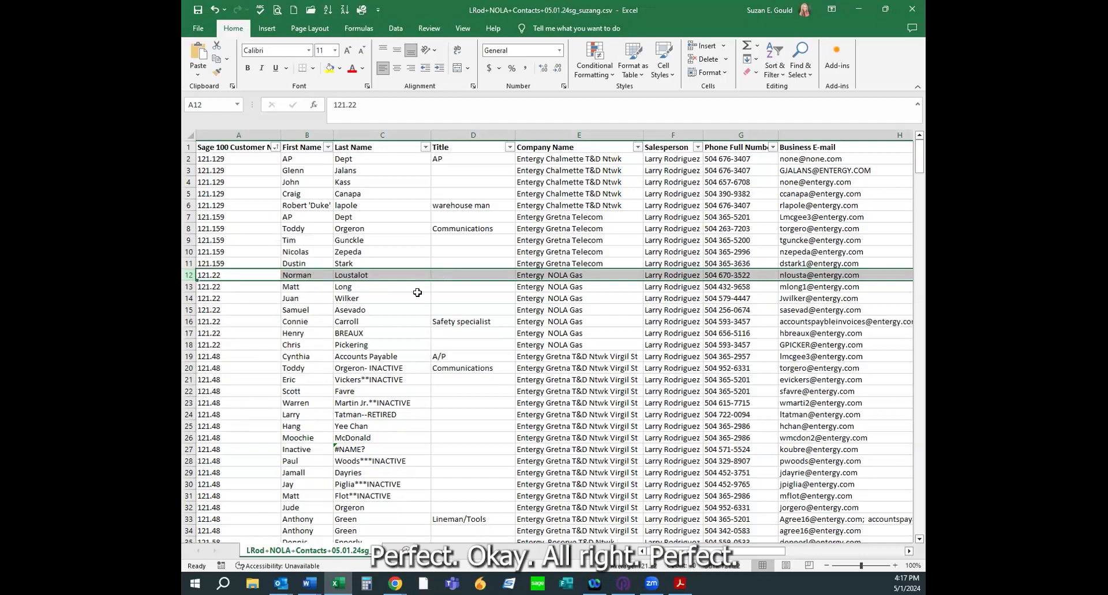
pyautogui.click(215, 10)
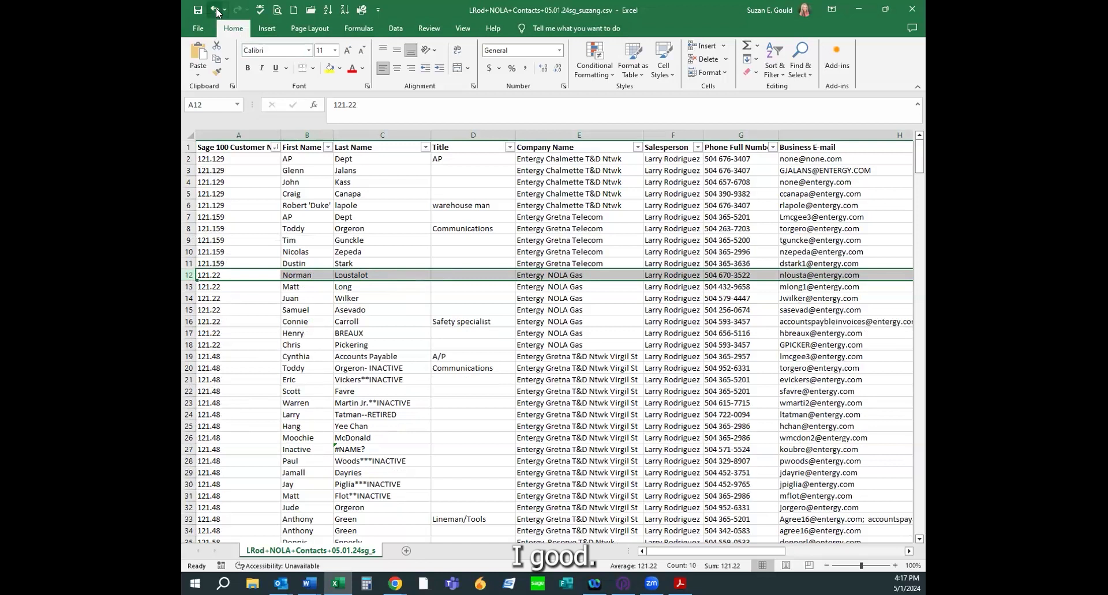
# - Sort the contact list by Company Name from A to Z and delete the Daybrook Fisheries contacts in rows 28 to 32
pyautogui.click(638, 148)
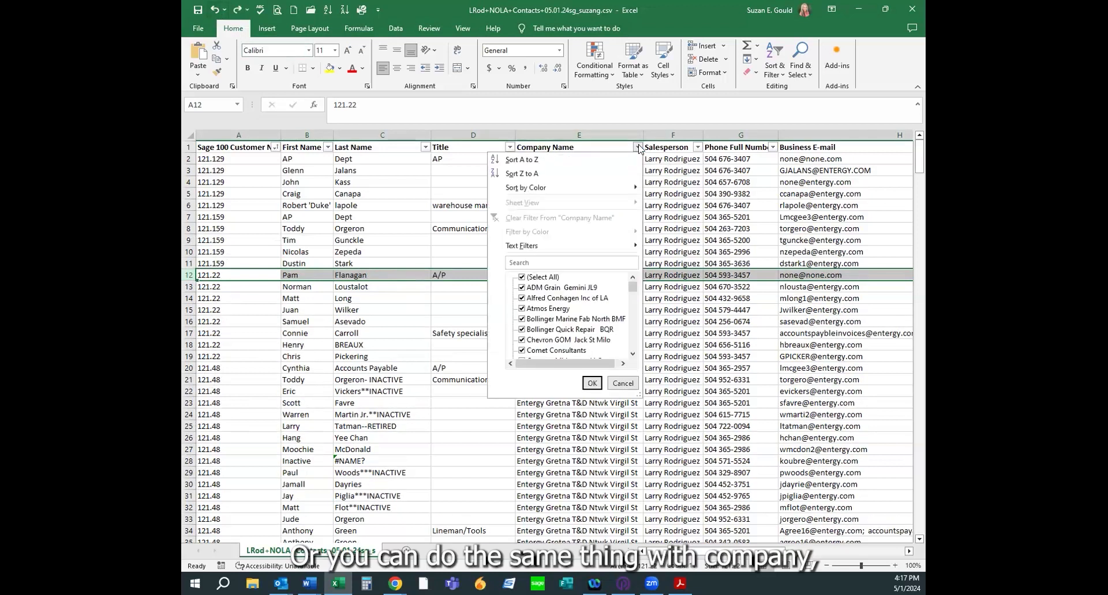
pyautogui.click(523, 160)
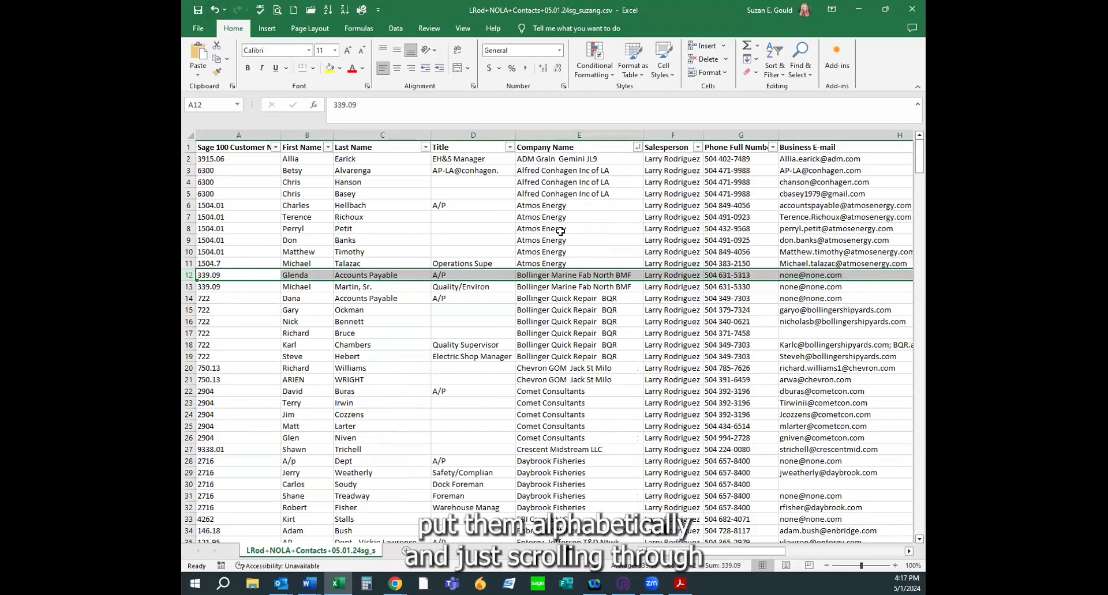
pyautogui.scroll(-7, 561, 231)
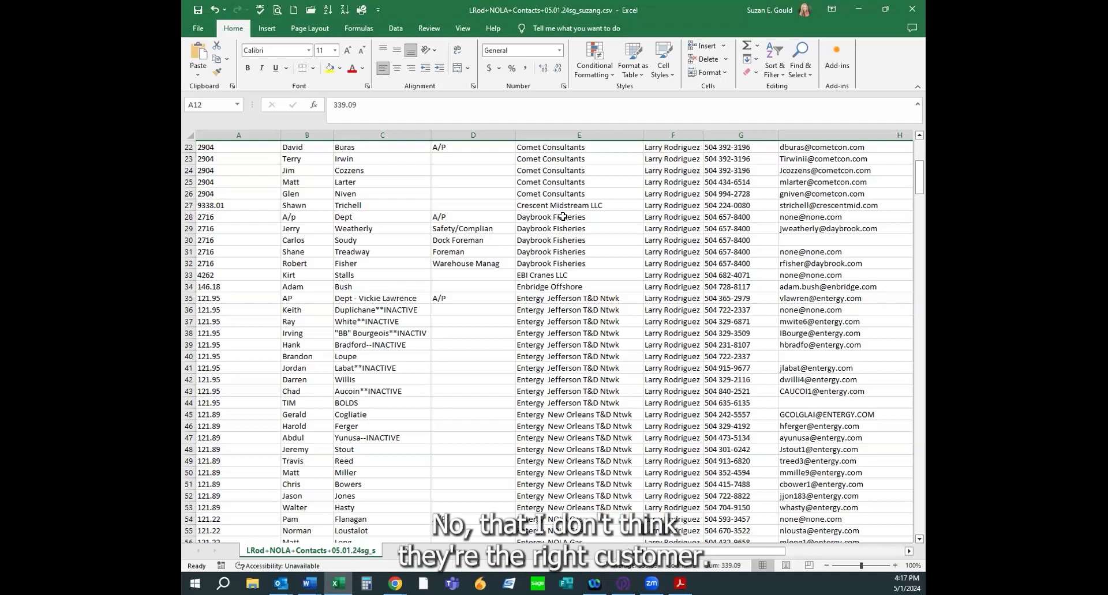
pyautogui.click(189, 217)
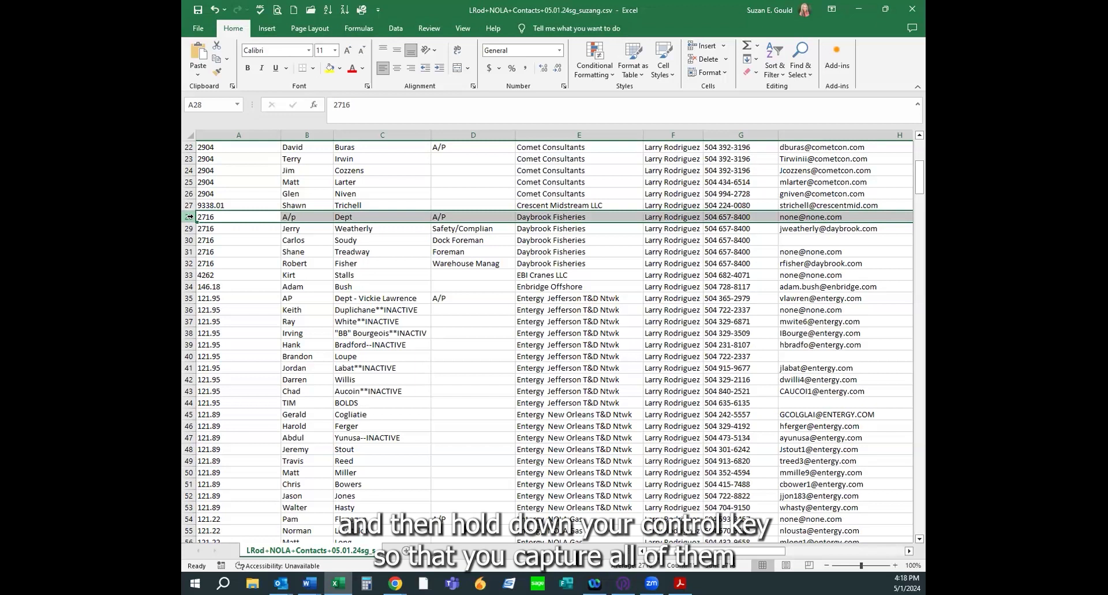
pyautogui.moveTo(189, 217); pyautogui.dragTo(188, 263)
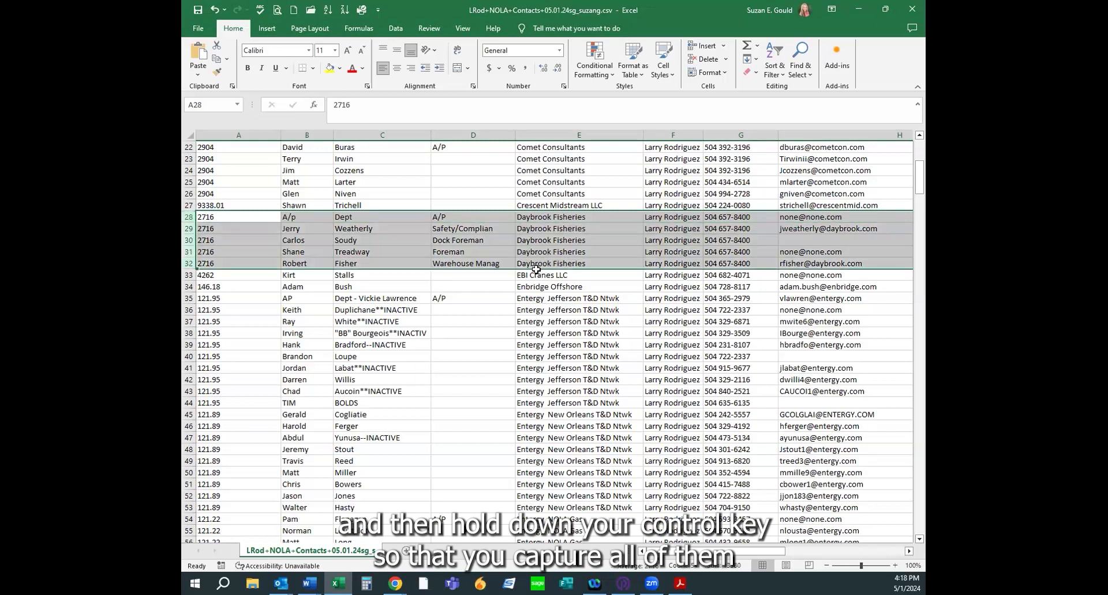
pyautogui.rightClick(560, 224)
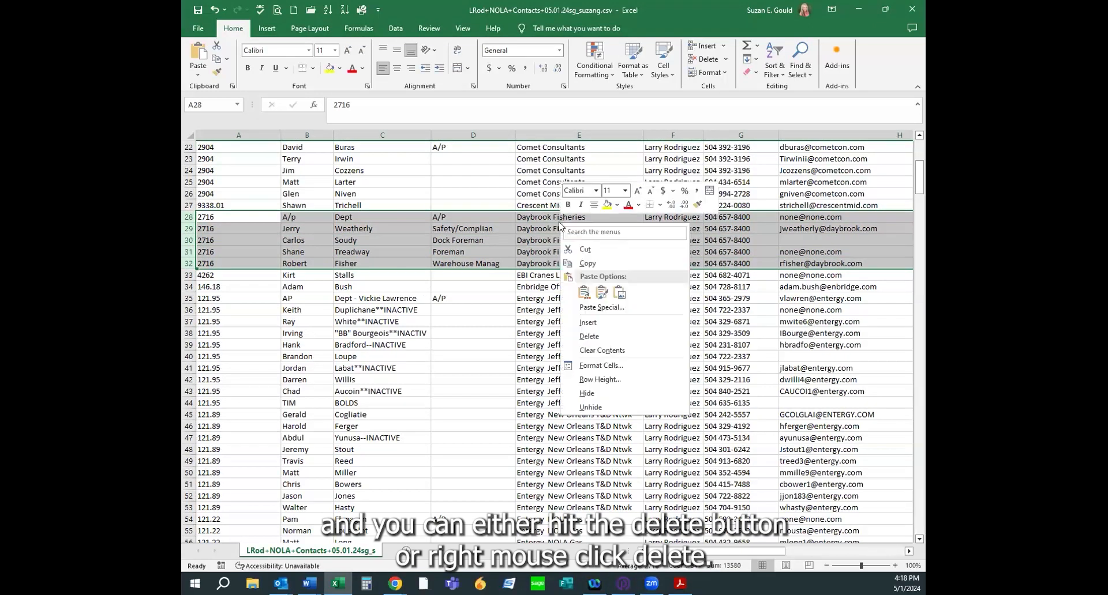
pyautogui.click(596, 341)
pyautogui.scroll(7, 519, 289)
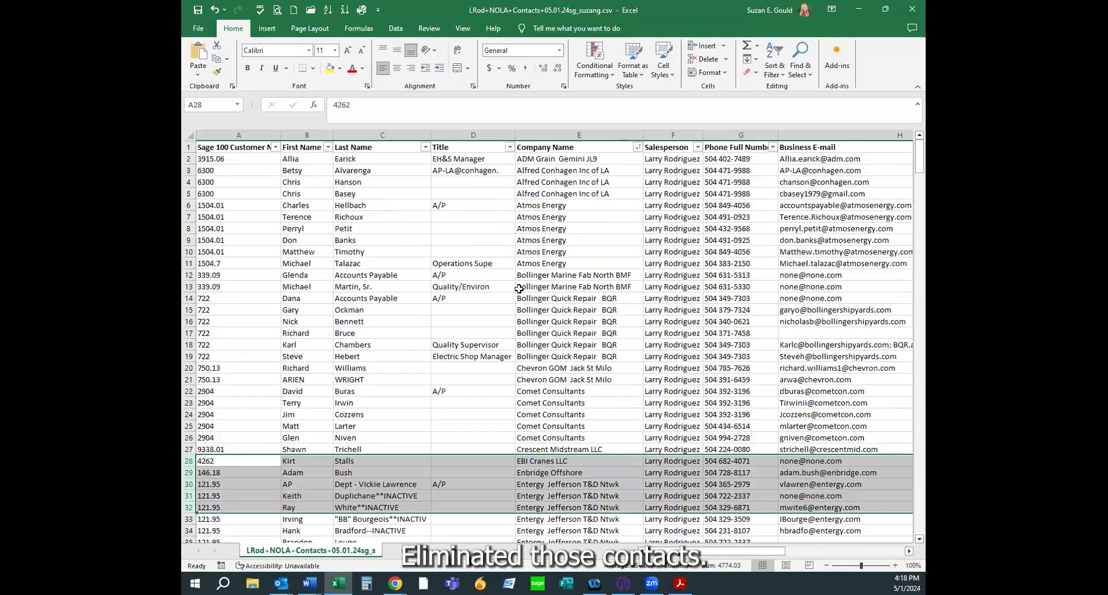
pyautogui.scroll(-7, 519, 289)
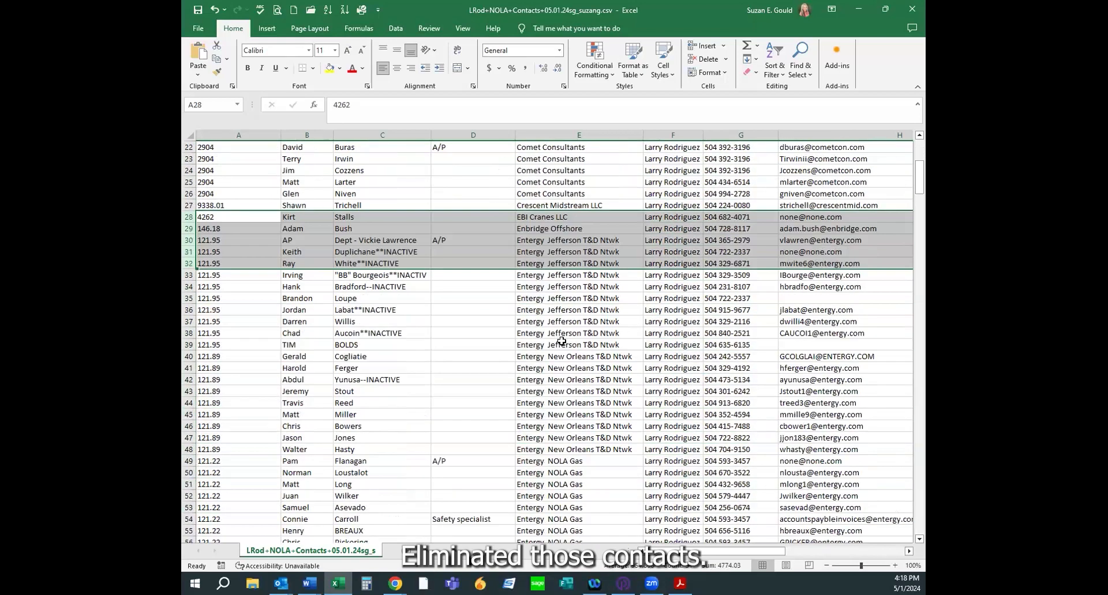
pyautogui.scroll(7, 518, 289)
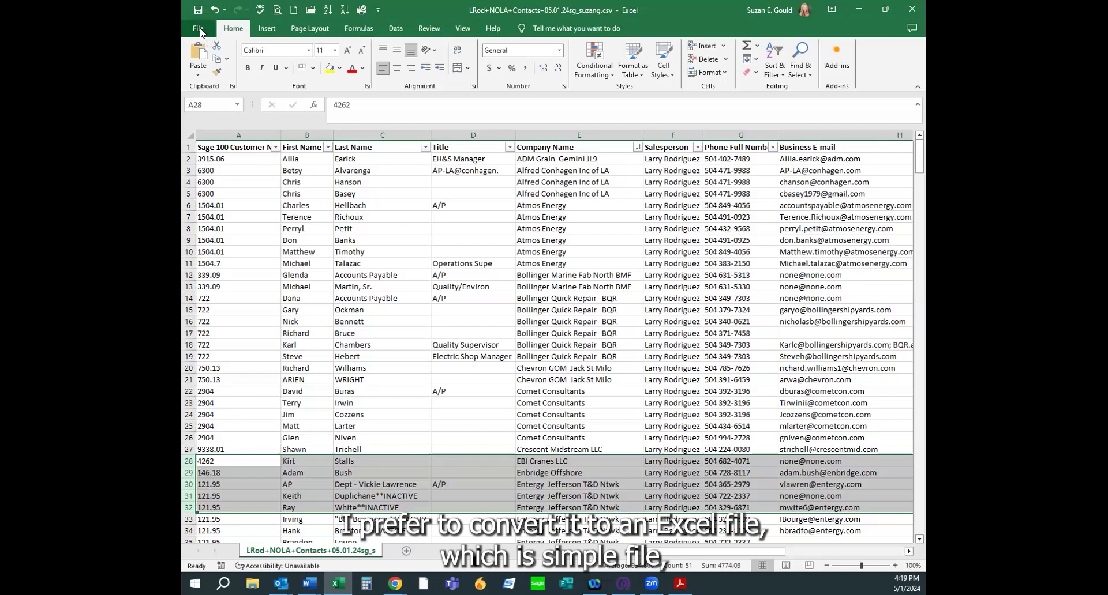
# - Start saving a copy of the contact list in the desktop folder Electrical Safety Training Mail Merge Documents
pyautogui.click(202, 33)
pyautogui.click(228, 206)
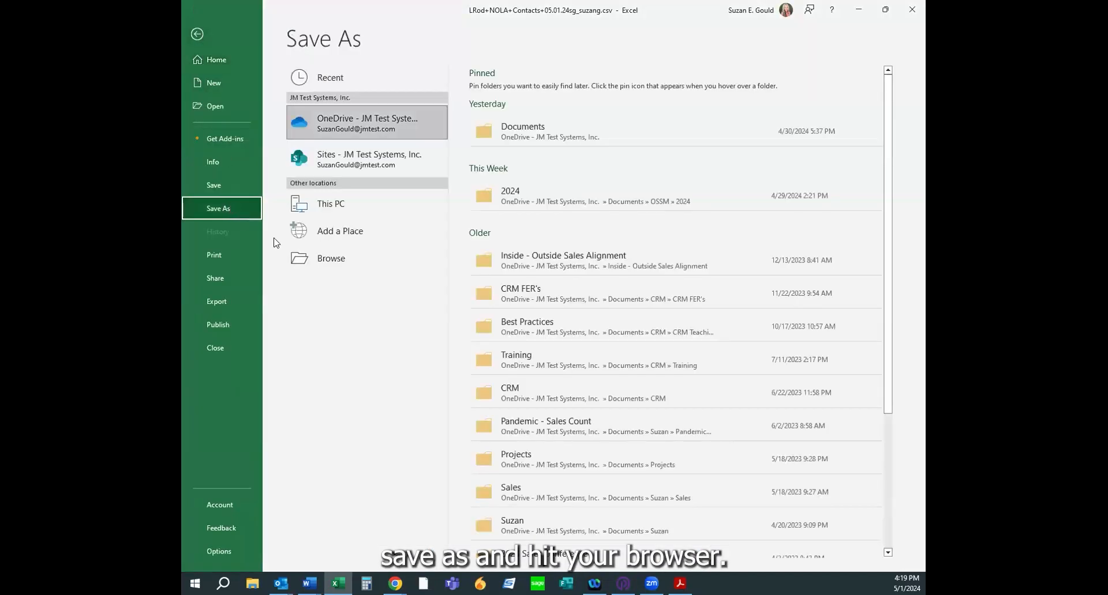
pyautogui.click(328, 259)
pyautogui.moveTo(338, 162); pyautogui.dragTo(359, 84)
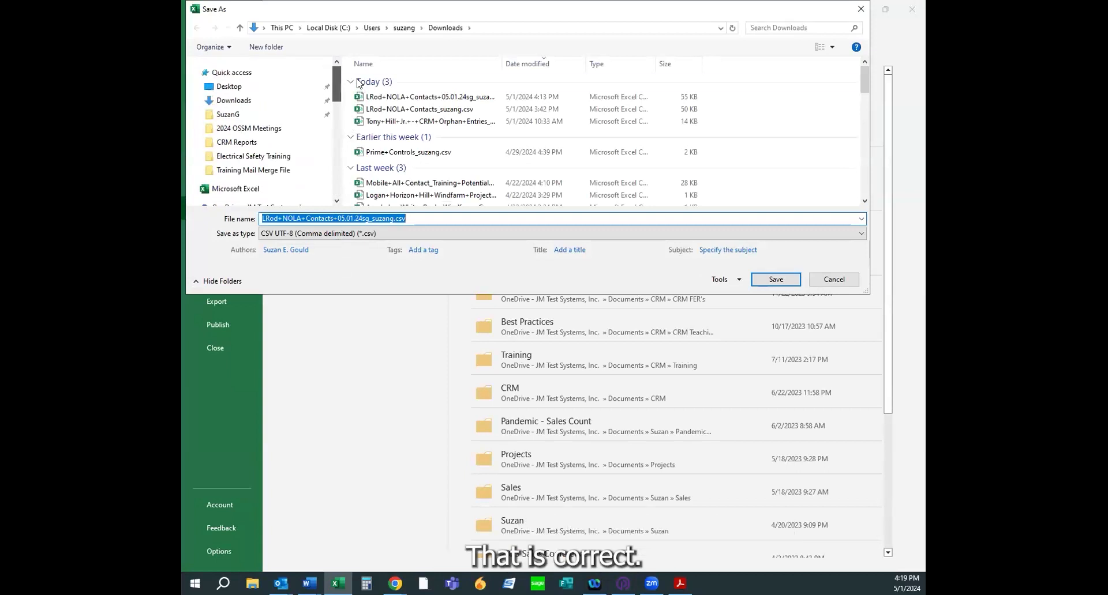
pyautogui.scroll(-1, 309, 138)
pyautogui.scroll(-5, 305, 145)
pyautogui.scroll(-2, 304, 147)
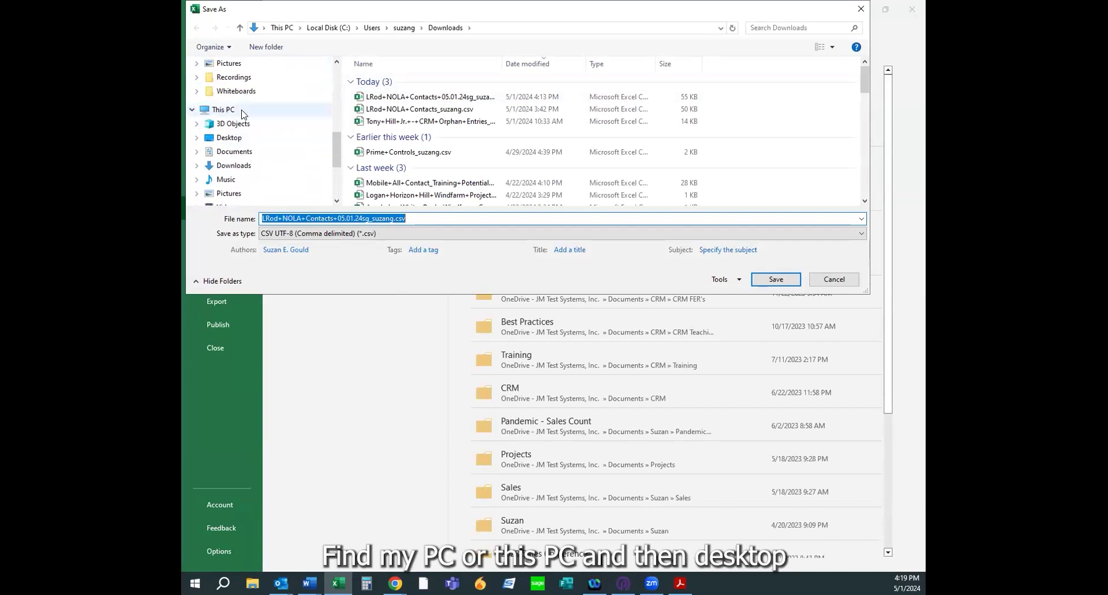
pyautogui.click(224, 140)
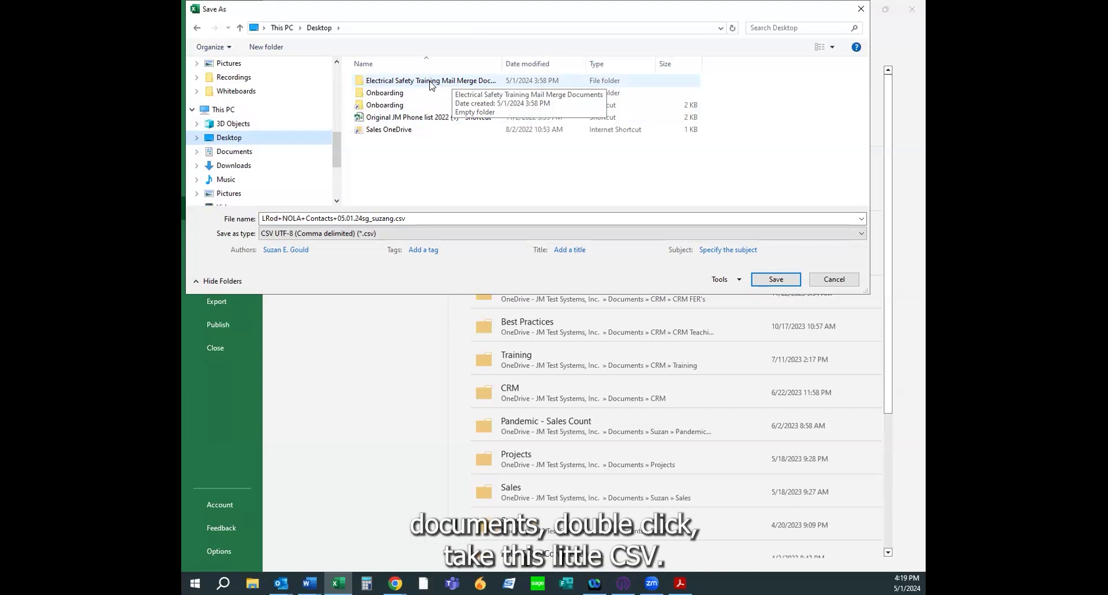
pyautogui.click(431, 83)
pyautogui.doubleClick(440, 85)
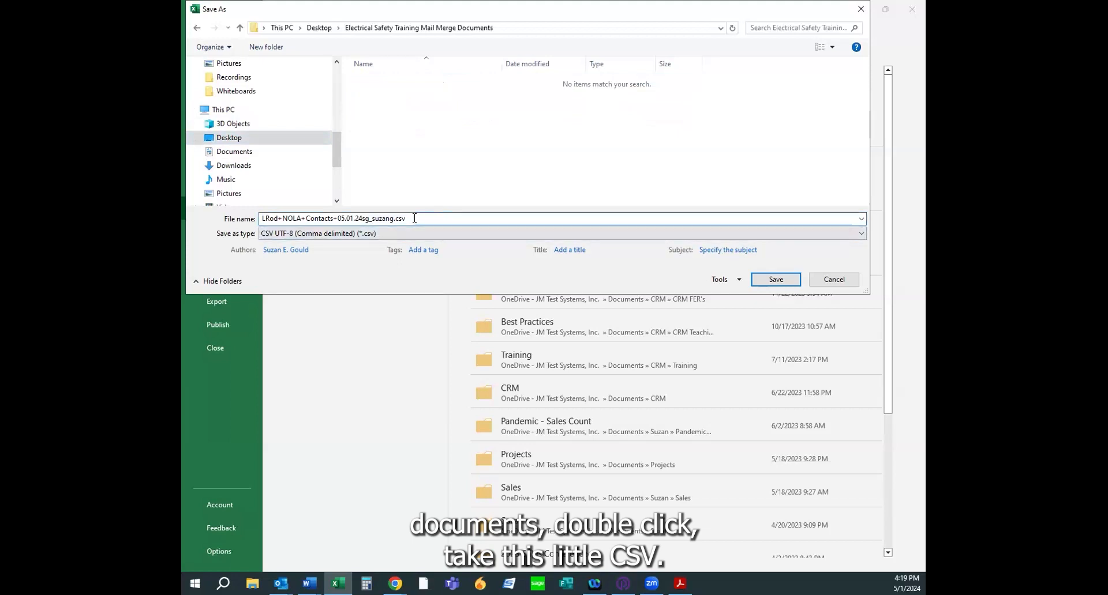
# - Save the contact list as an Excel Workbook (*.xlsx) named LRod+NOLA+Contacts+05.01.24sg
pyautogui.press('BackSpace')
pyautogui.press('BackSpace')
pyautogui.press('BackSpace')
pyautogui.press('BackSpace')
pyautogui.press('BackSpace')
pyautogui.press('BackSpace')
pyautogui.press('BackSpace')
pyautogui.press('BackSpace')
pyautogui.press('BackSpace')
pyautogui.press('BackSpace')
pyautogui.press('BackSpace')
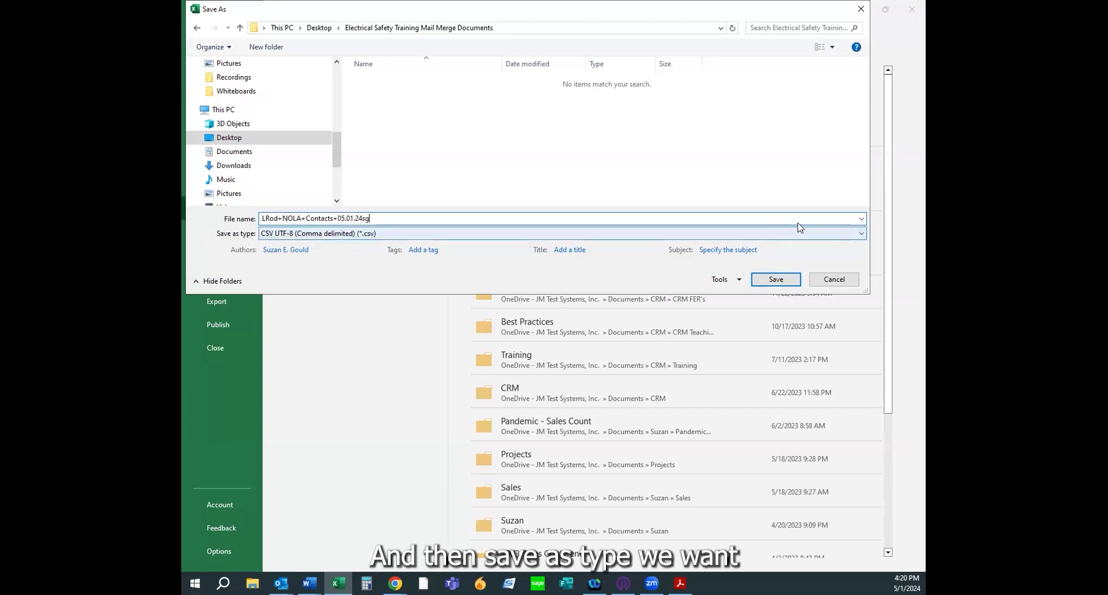
pyautogui.click(863, 235)
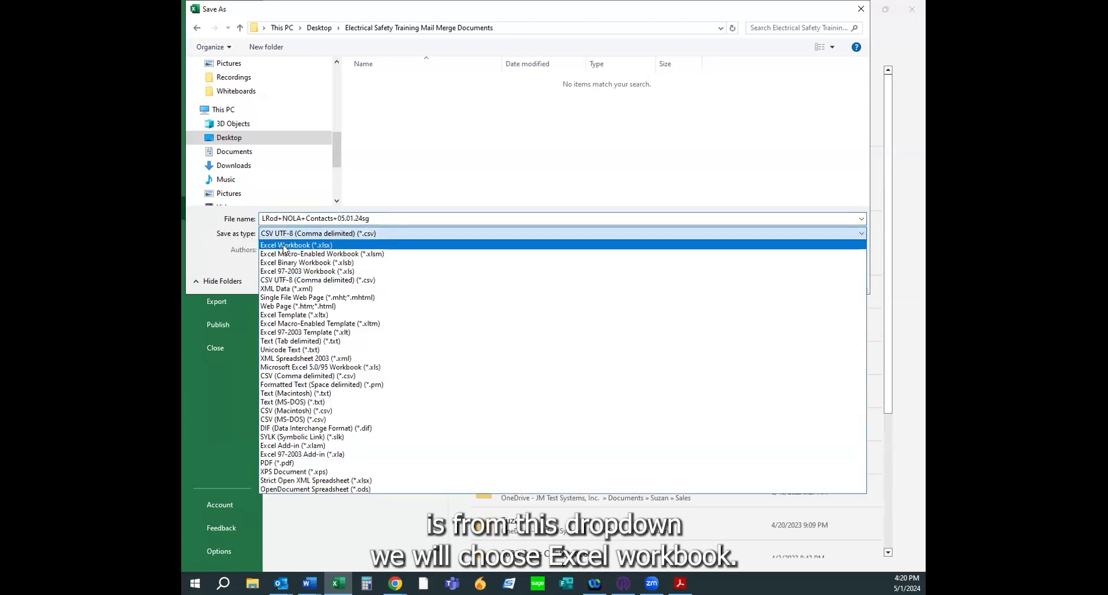
pyautogui.click(286, 247)
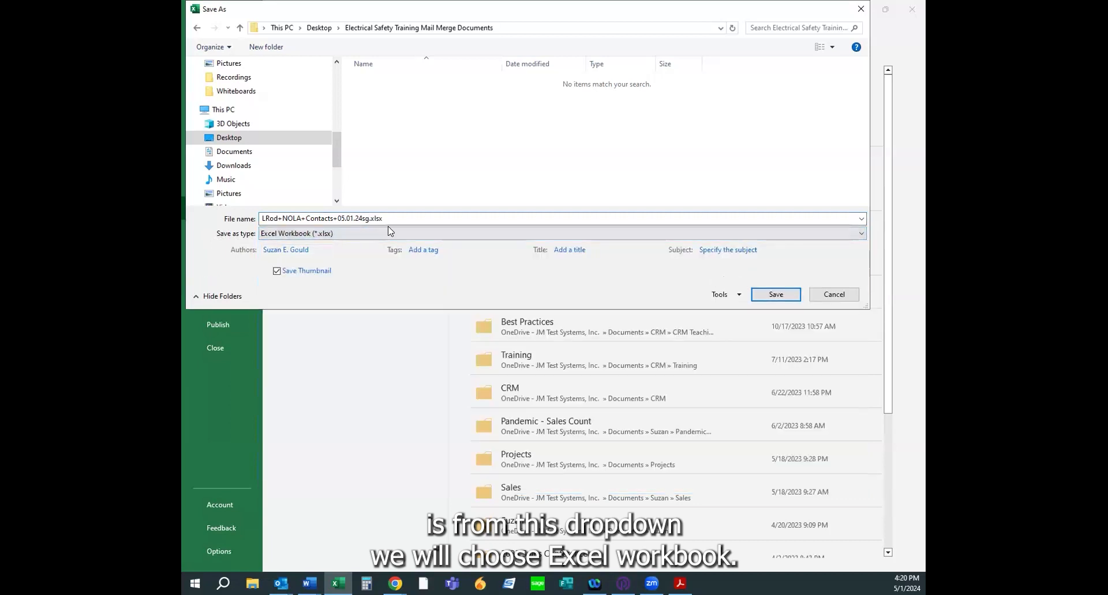
pyautogui.click(406, 218)
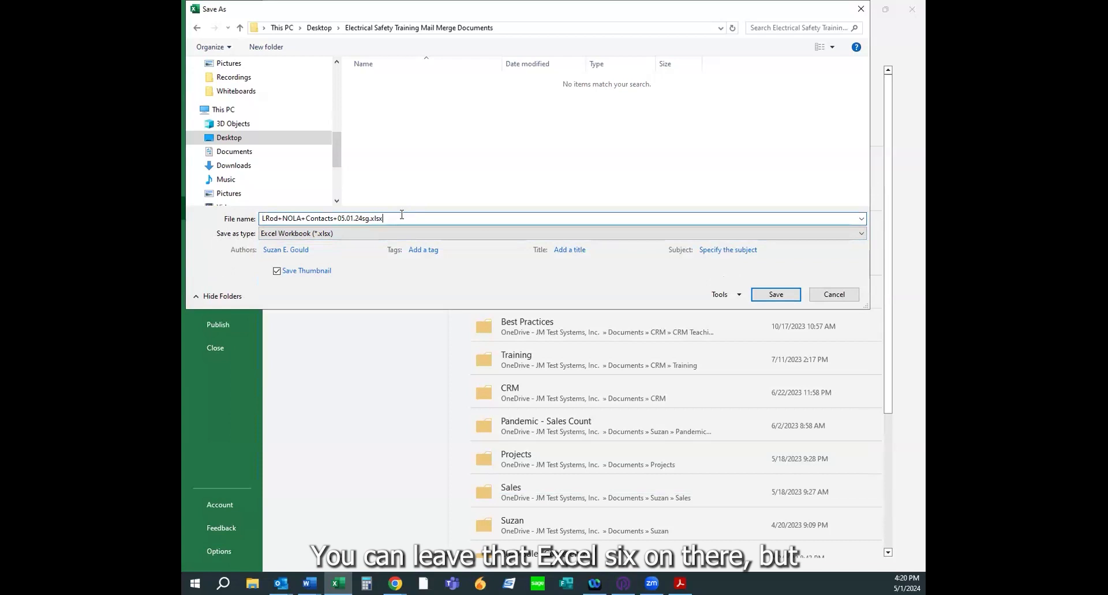
pyautogui.press('BackSpace')
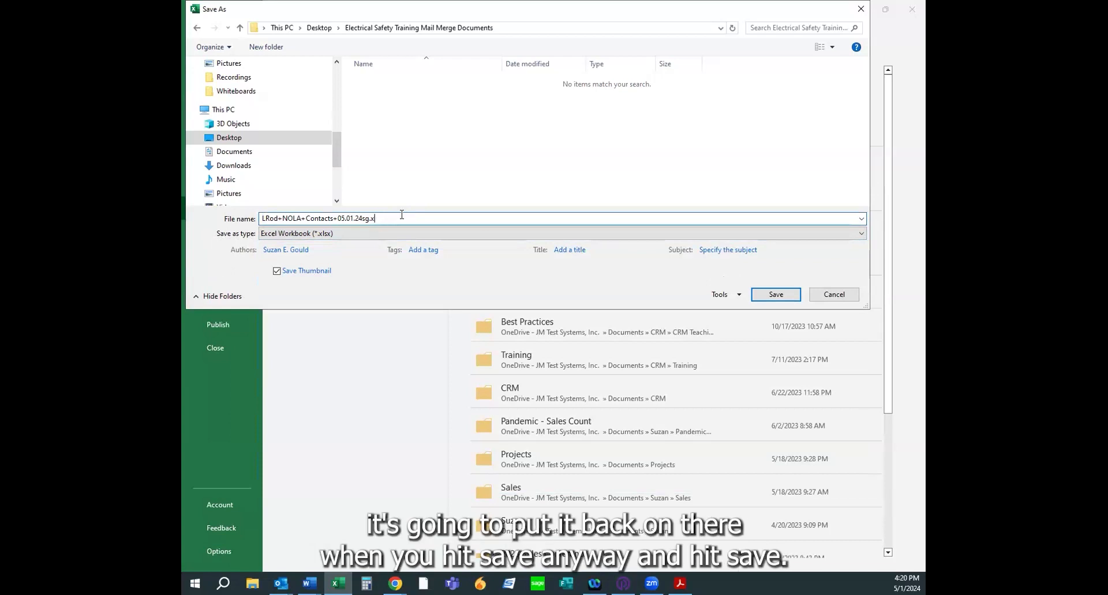
pyautogui.click(785, 295)
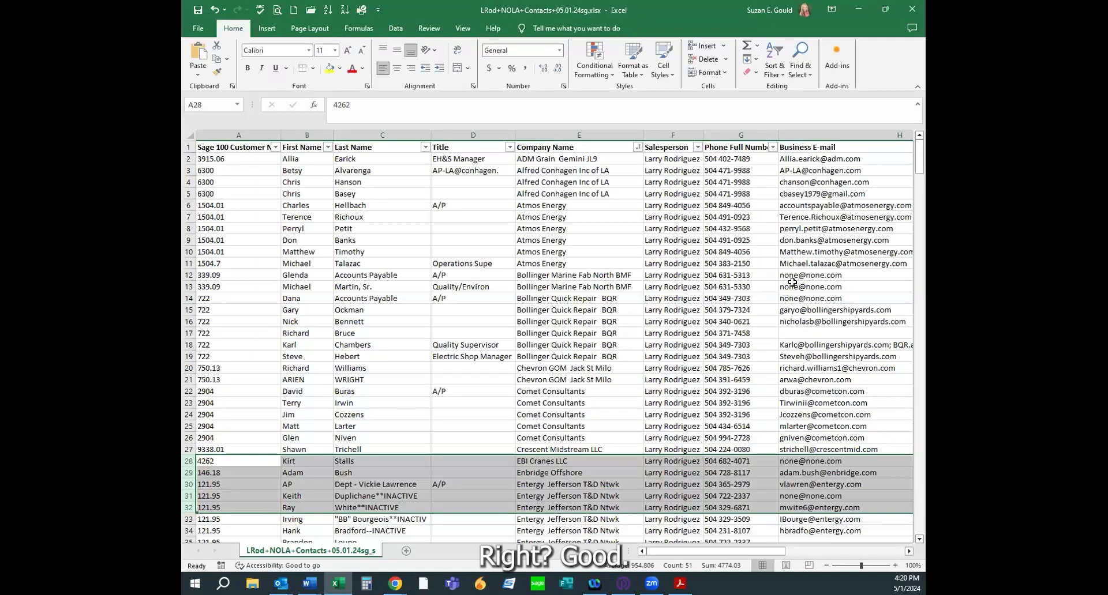
# - Minimize the spreadsheet and browser windows and open the Electrical Safety Training Mail Merge Documents folder on the desktop
pyautogui.click(858, 10)
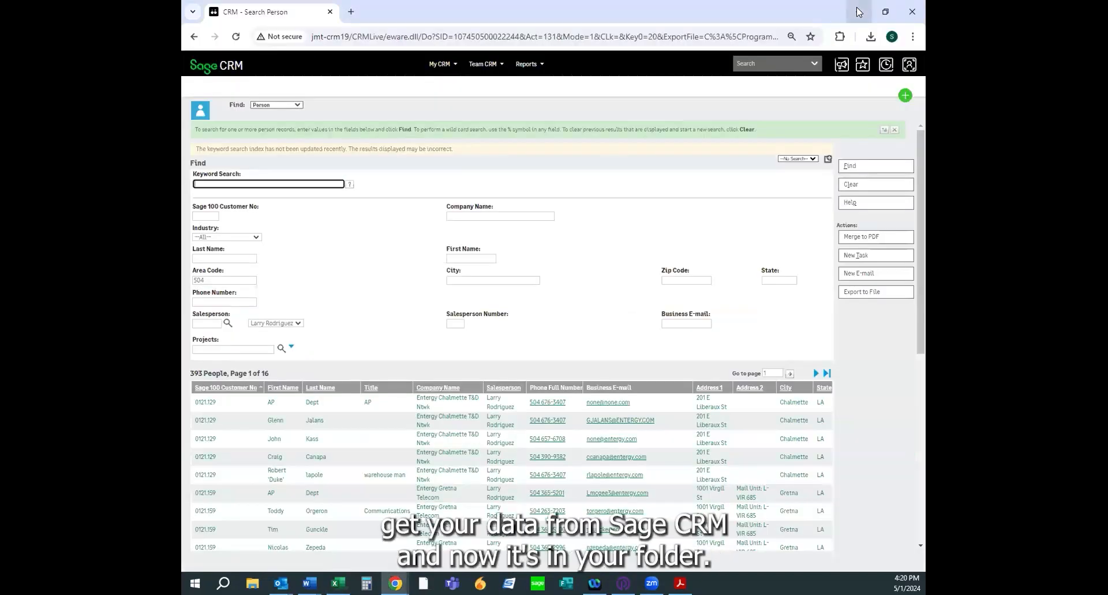
pyautogui.click(858, 11)
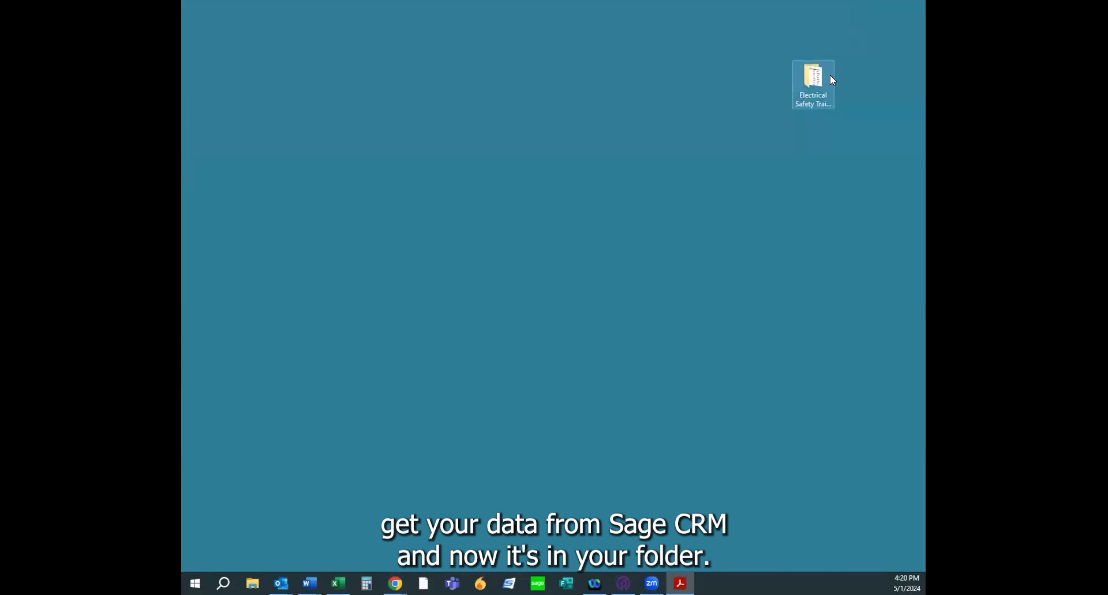
pyautogui.doubleClick(807, 84)
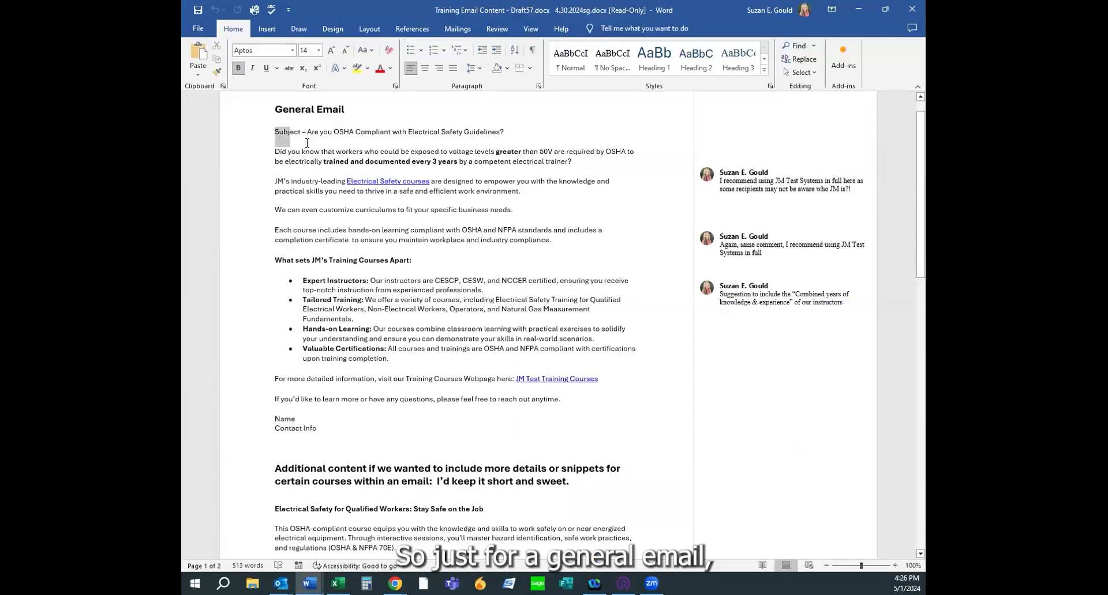
# - Examine the general email wording and the qualified, non-electrical and refresher course snippets in the Training Email Content document
pyautogui.moveTo(275, 132); pyautogui.dragTo(321, 428)
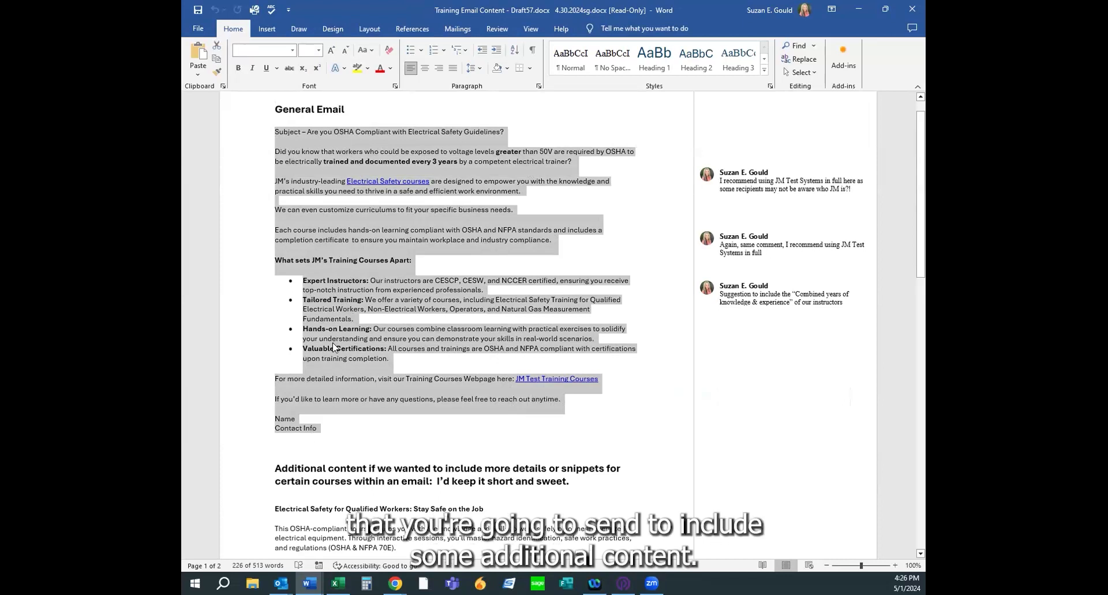
pyautogui.scroll(-6, 398, 350)
pyautogui.moveTo(276, 134); pyautogui.dragTo(452, 285)
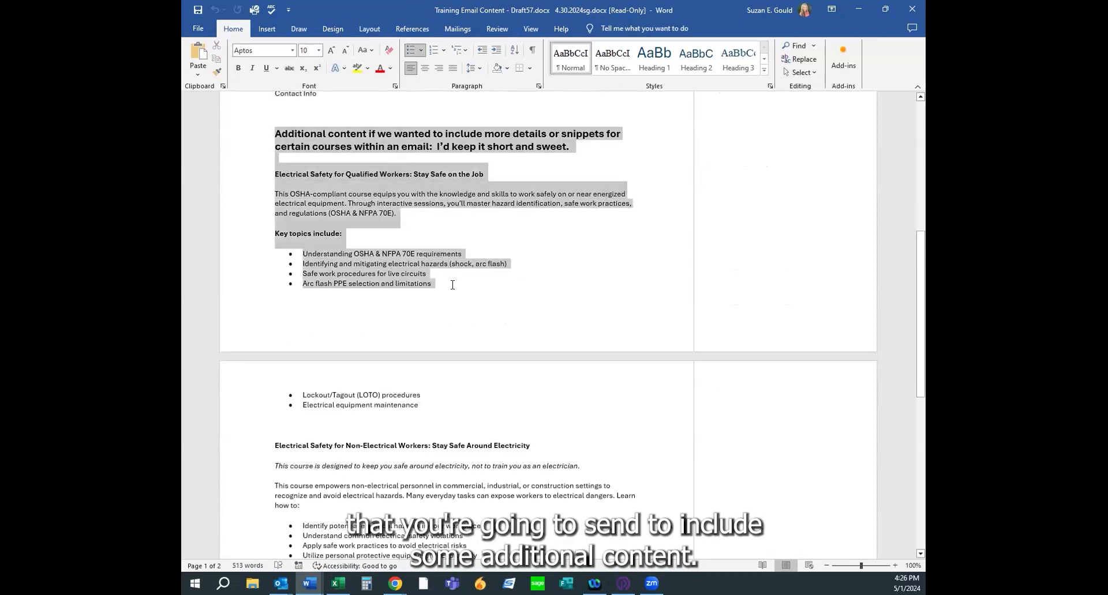
pyautogui.click(549, 234)
pyautogui.scroll(-5, 543, 254)
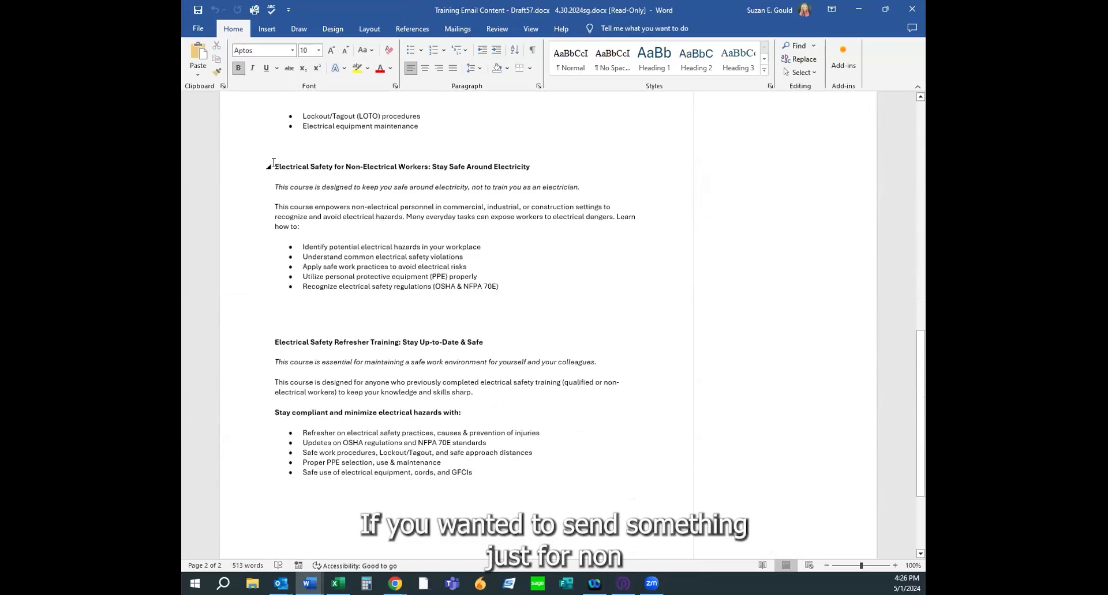
pyautogui.moveTo(276, 164); pyautogui.dragTo(528, 284)
pyautogui.click(534, 325)
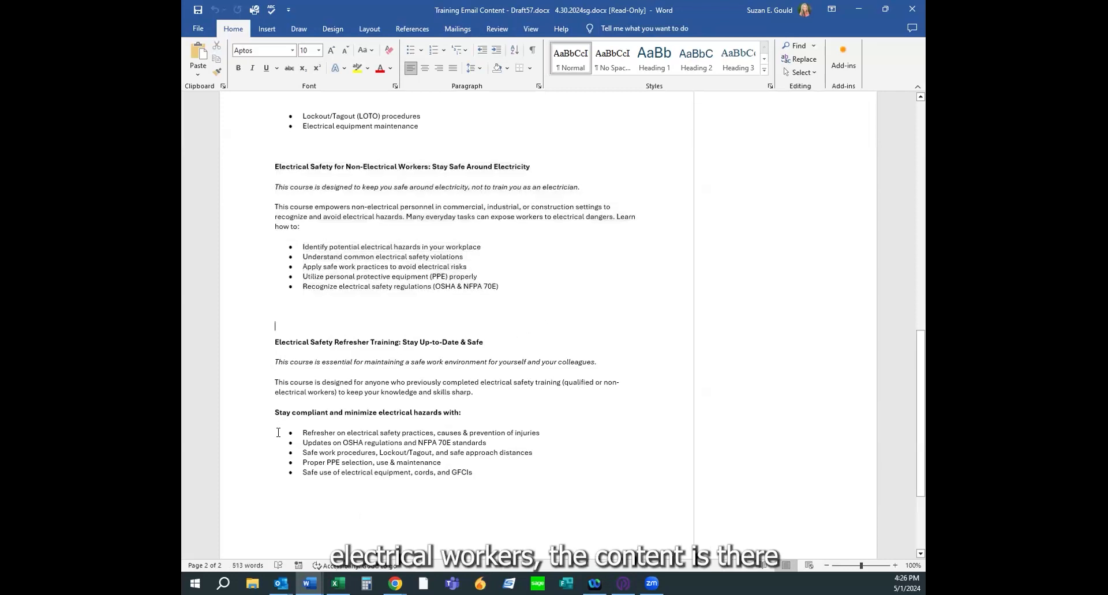
pyautogui.scroll(-2, 278, 433)
pyautogui.moveTo(273, 287); pyautogui.dragTo(489, 422)
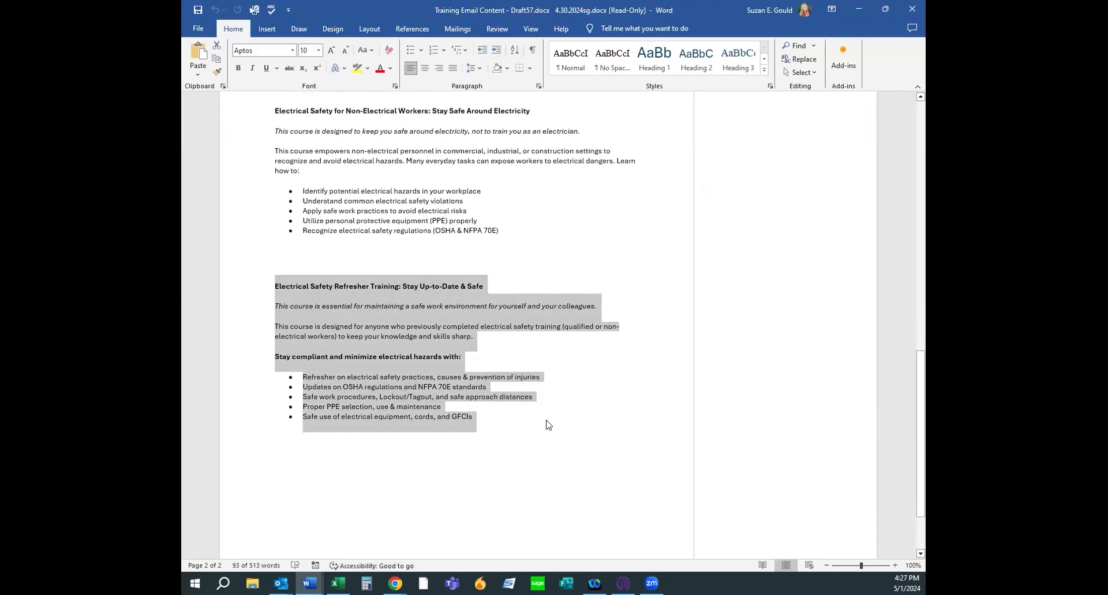
pyautogui.scroll(20, 548, 425)
pyautogui.click(539, 358)
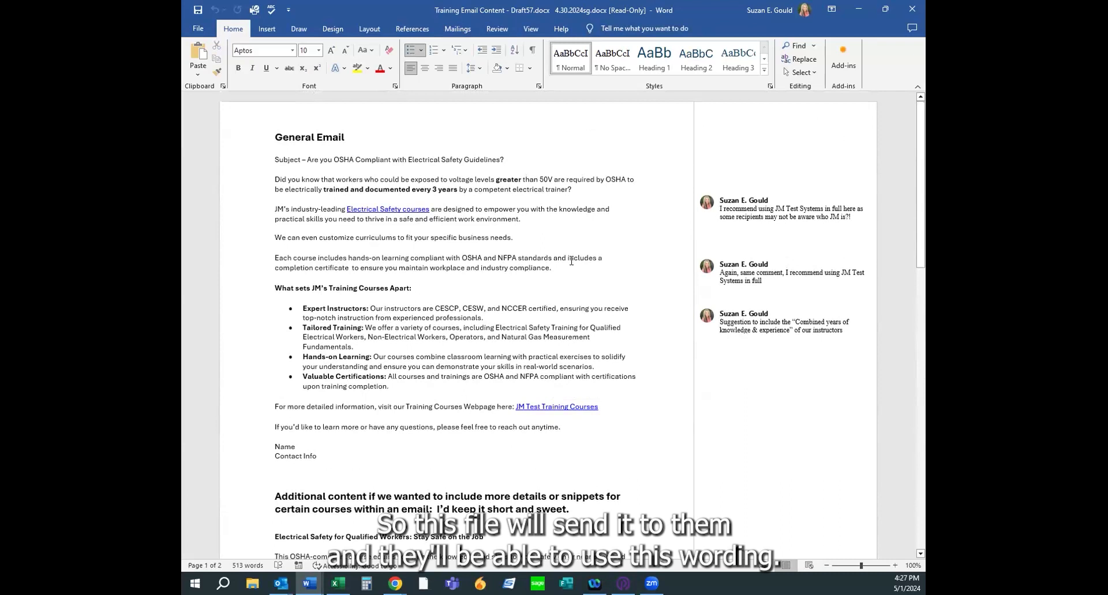
pyautogui.scroll(-3, 571, 259)
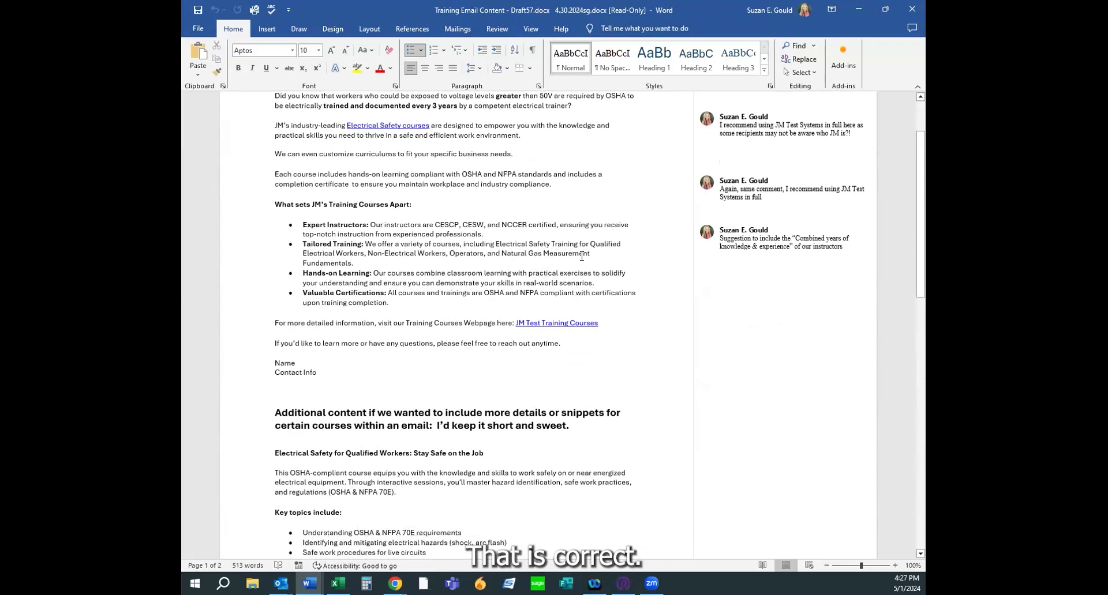
pyautogui.scroll(3, 456, 276)
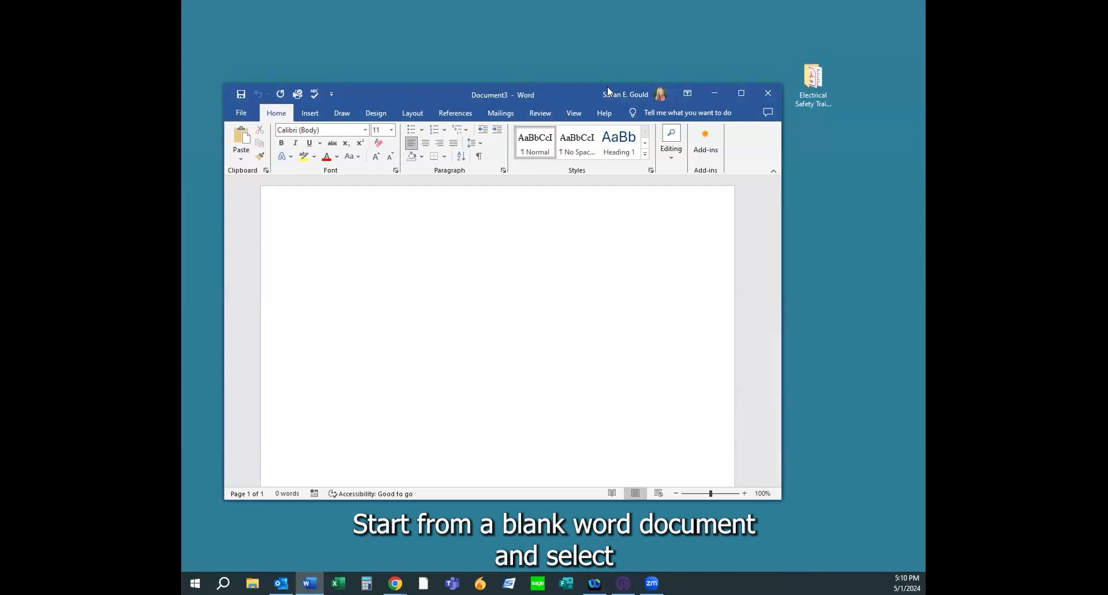
# - Maximize the blank Word document and start an E-mail Messages mail merge in it
pyautogui.click(741, 94)
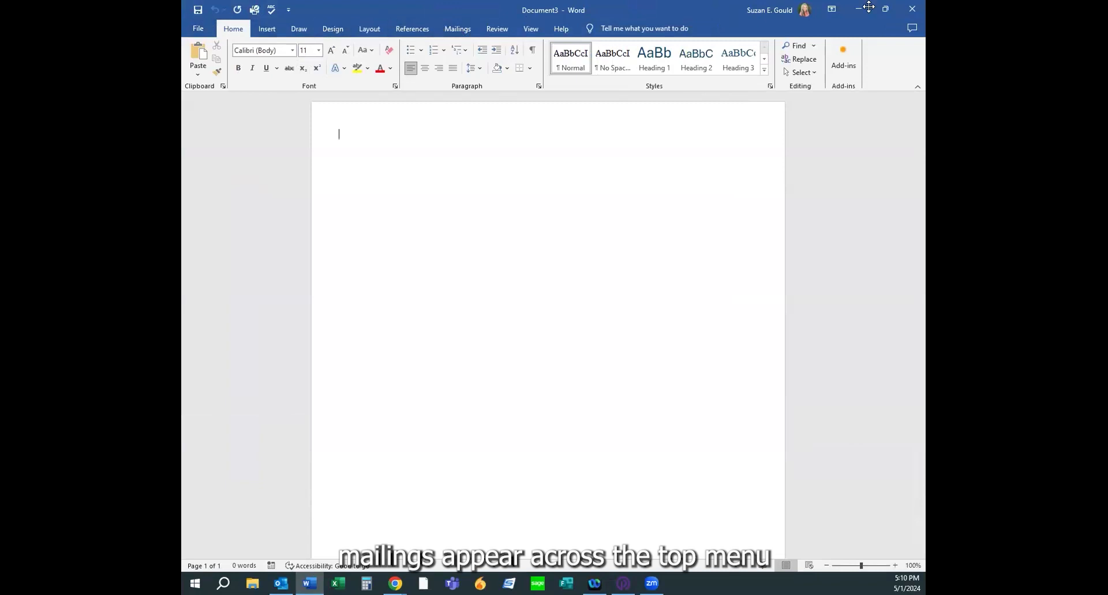
pyautogui.click(454, 29)
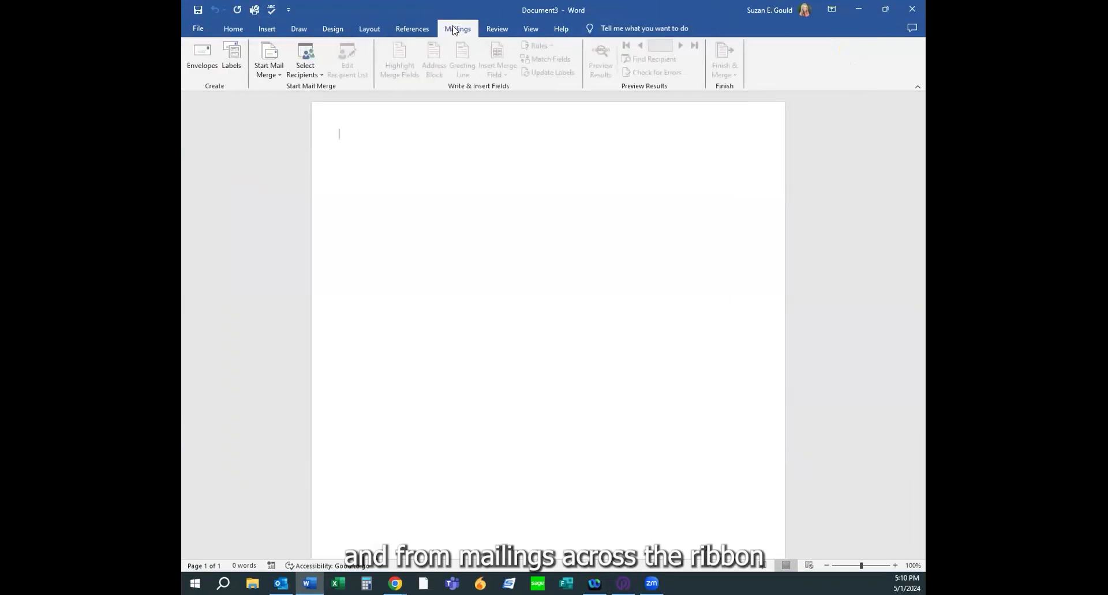
pyautogui.click(277, 75)
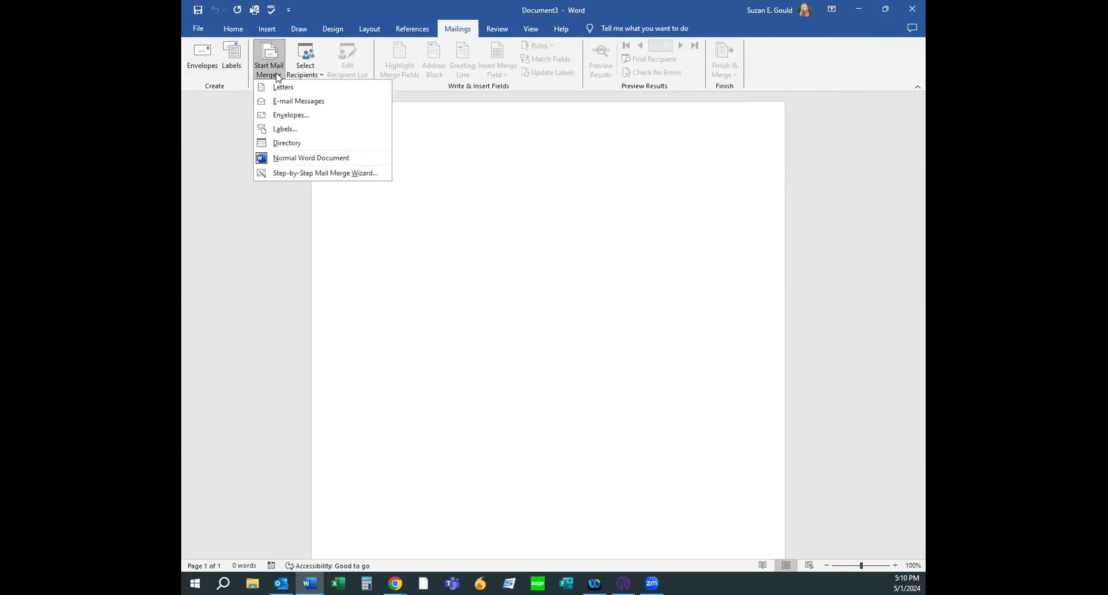
pyautogui.click(315, 102)
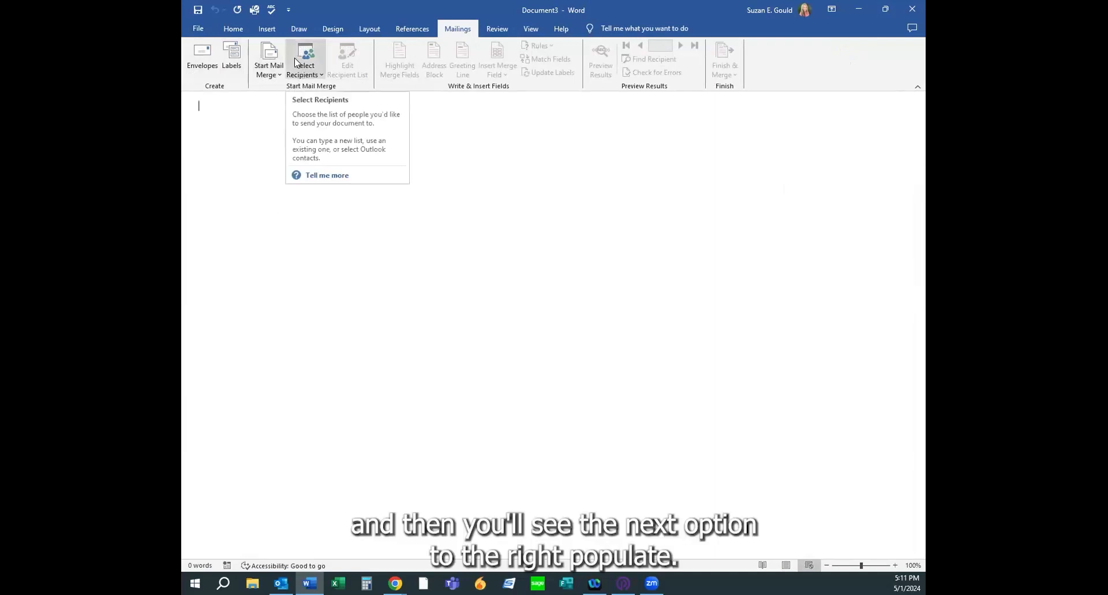
# - Use the existing list LRod+NOLA+Contacts+05.01.24sg.xlsx, with column headers in its first row, as the merge recipients and check its last and first records
pyautogui.click(322, 77)
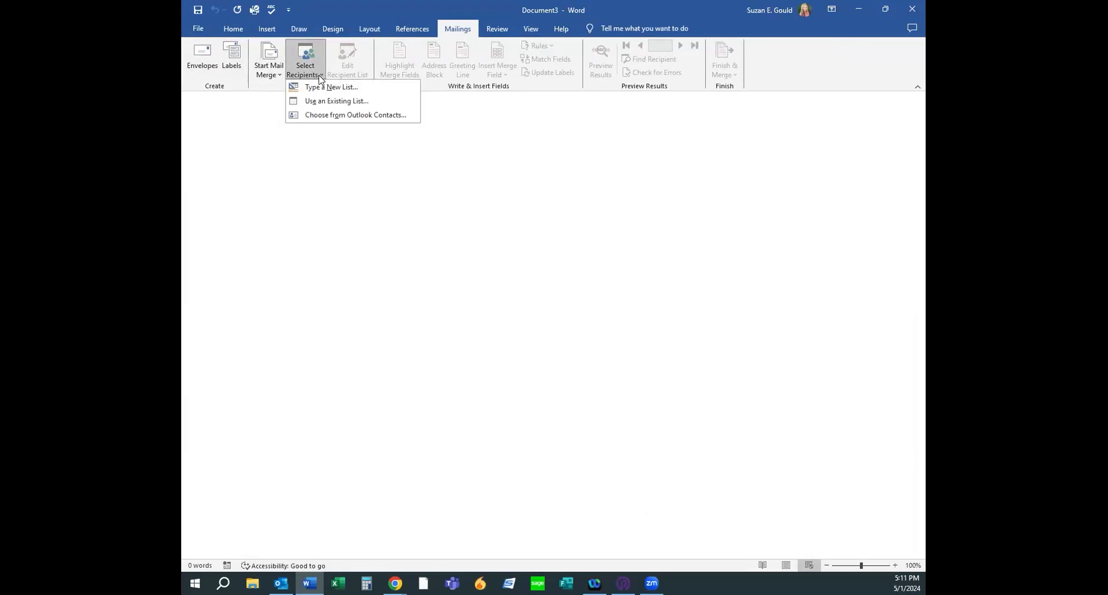
pyautogui.click(339, 102)
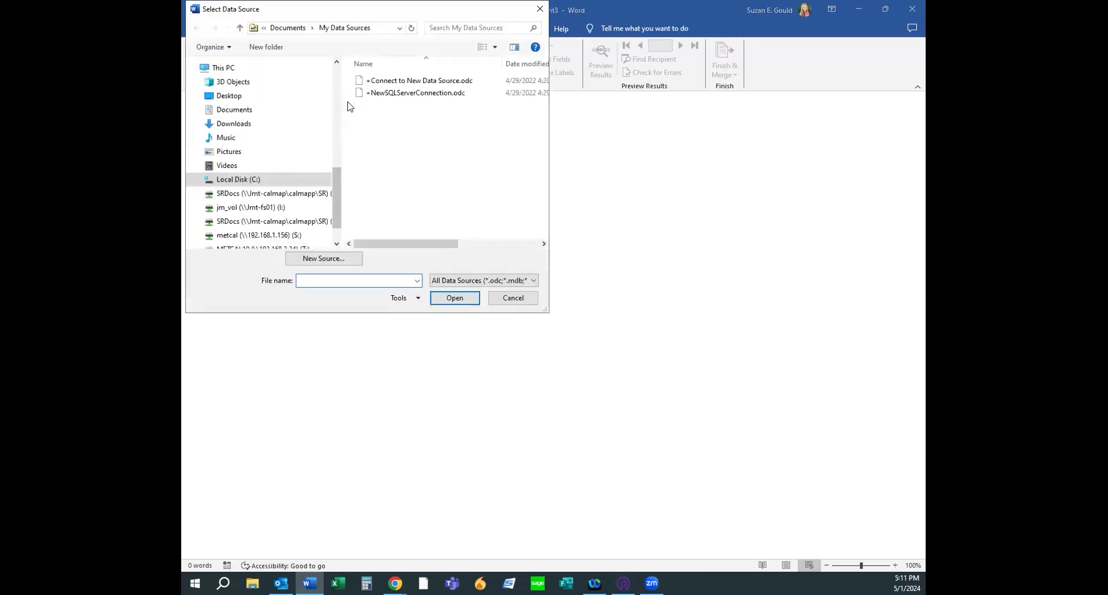
pyautogui.moveTo(335, 176); pyautogui.dragTo(334, 153)
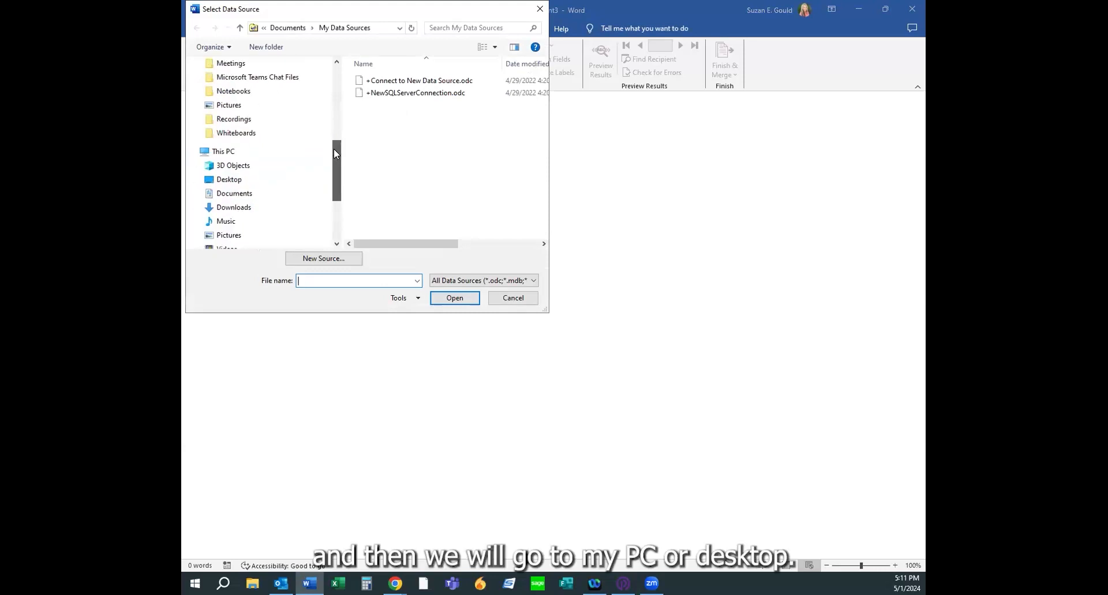
pyautogui.click(222, 183)
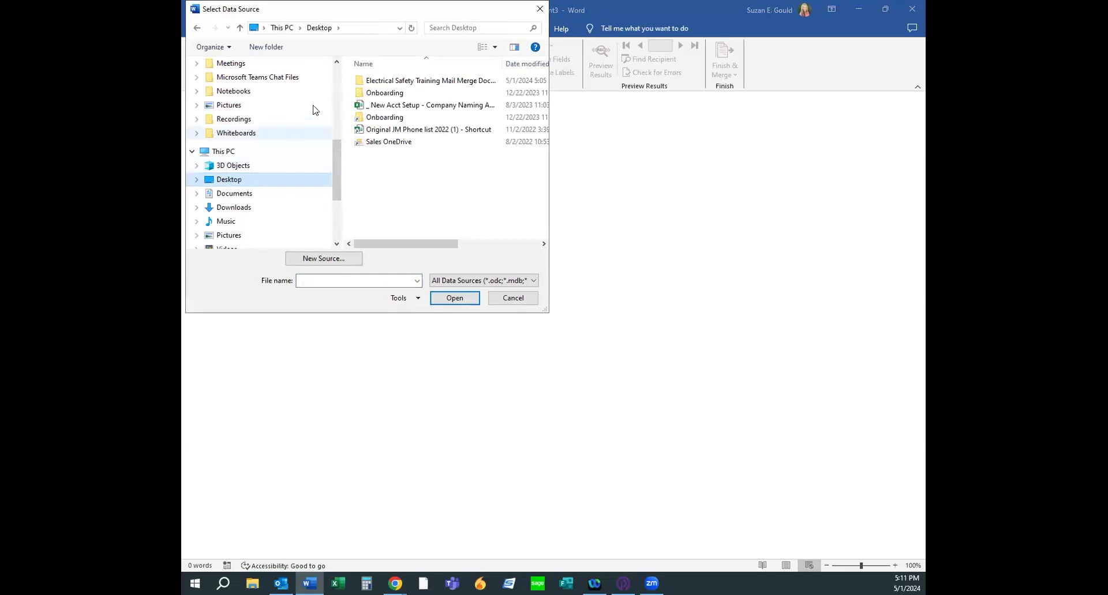
pyautogui.doubleClick(393, 83)
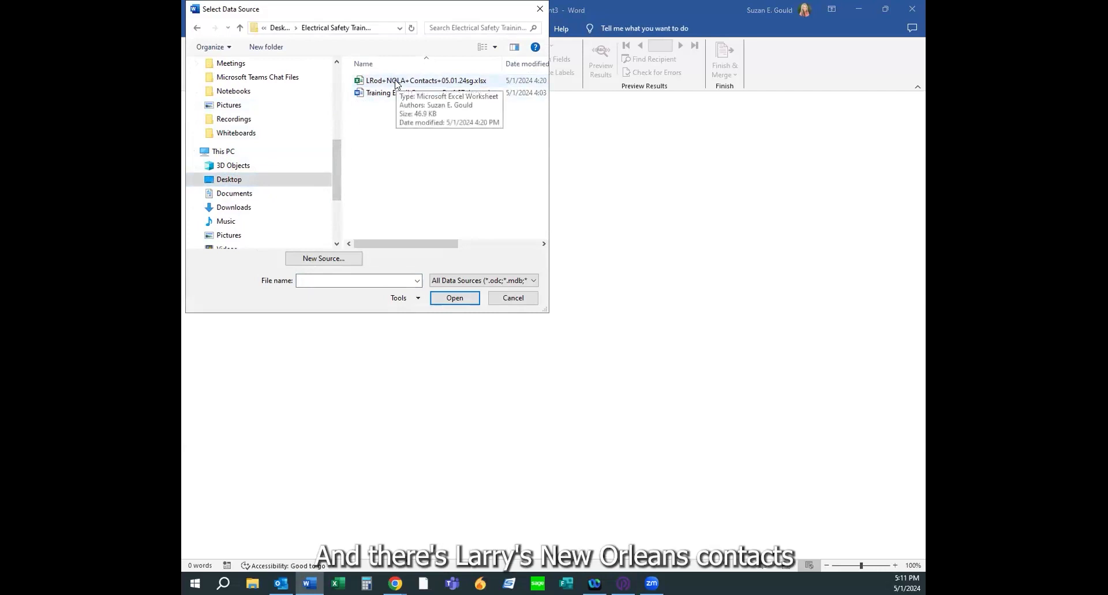
pyautogui.doubleClick(396, 81)
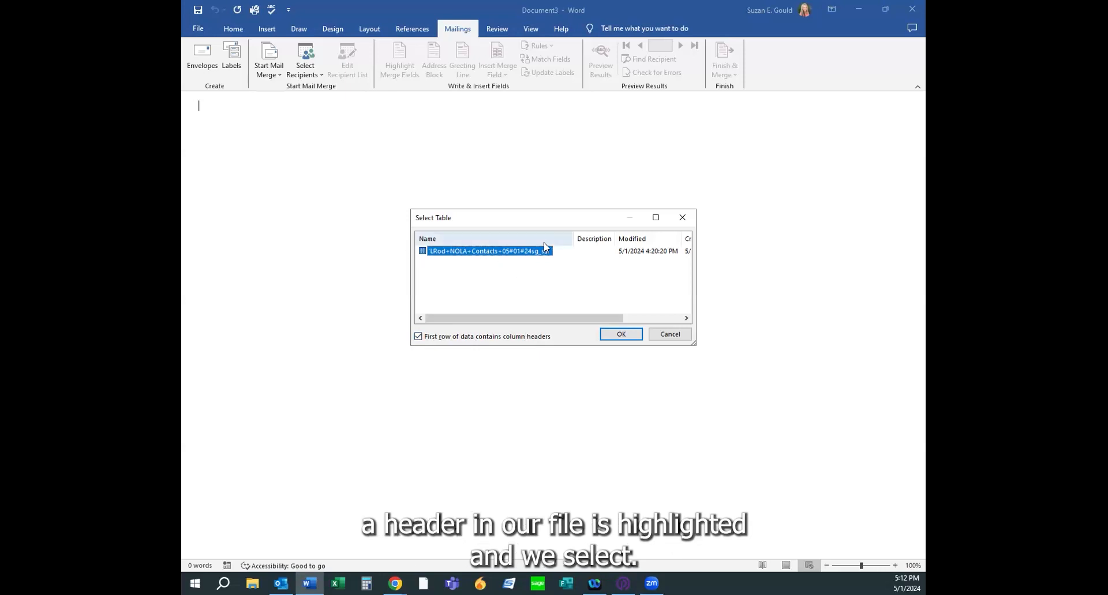
pyautogui.click(618, 336)
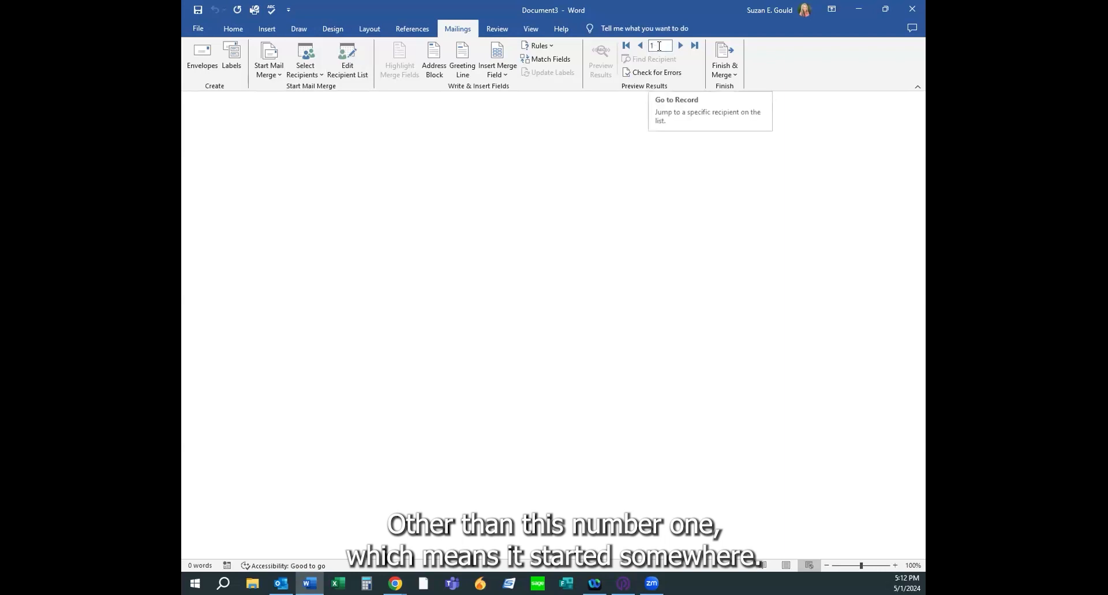
pyautogui.click(694, 46)
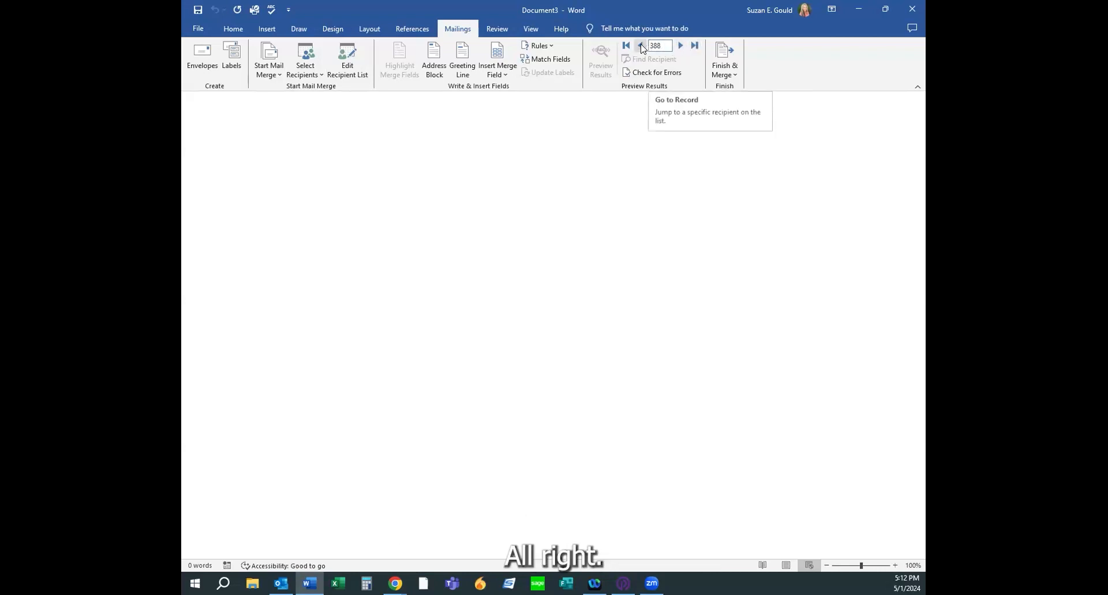
pyautogui.click(626, 45)
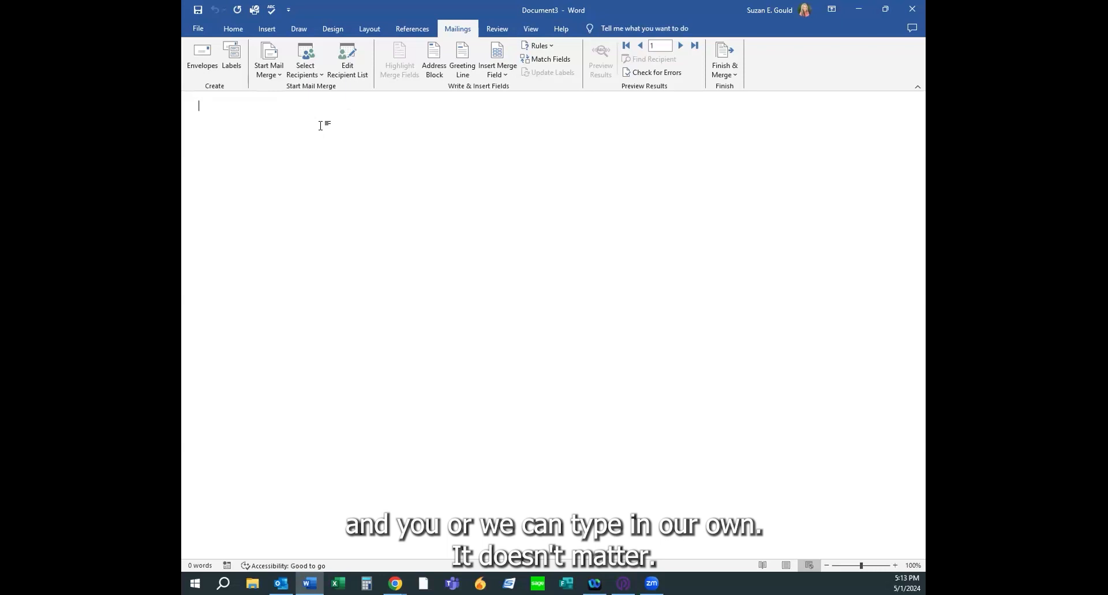
# - Insert the First_Name merge field at the start of the email, followed by a comma and a new line
pyautogui.click(504, 77)
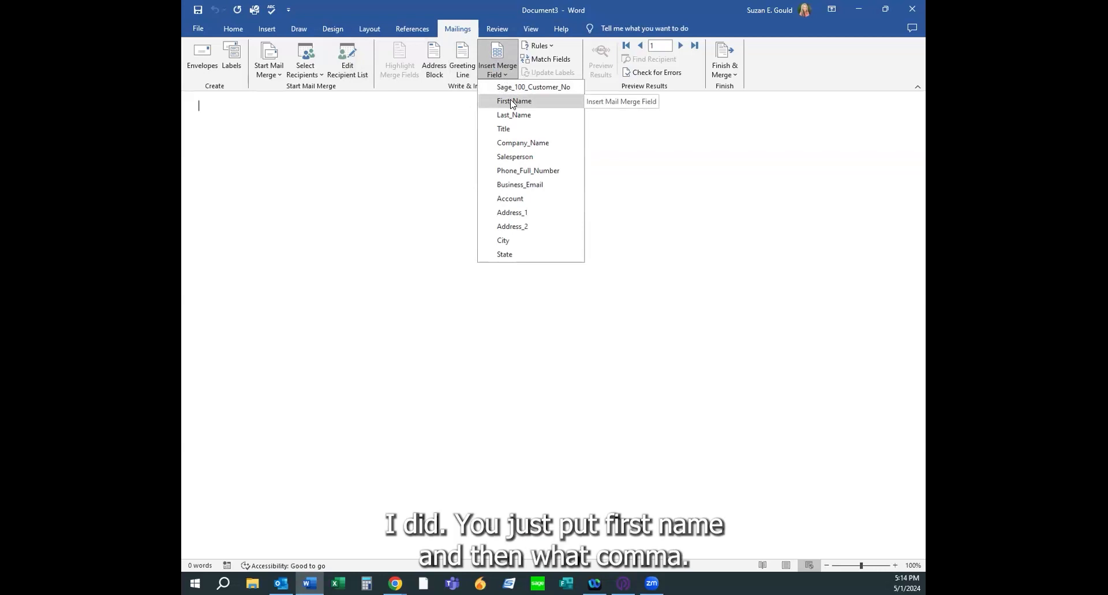
pyautogui.click(511, 103)
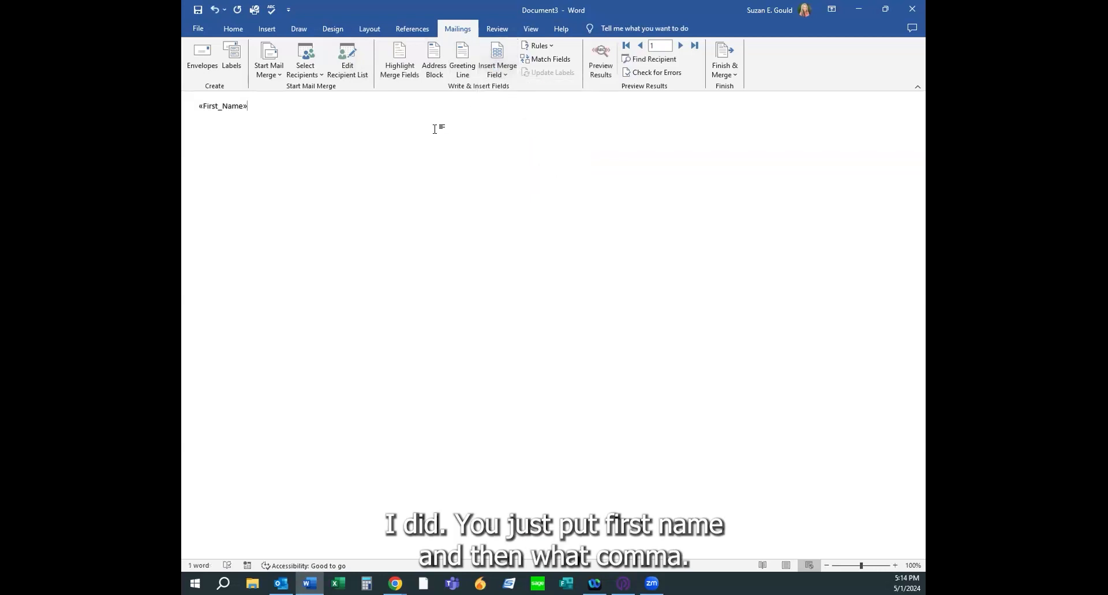
pyautogui.write(',')
pyautogui.press('Return')
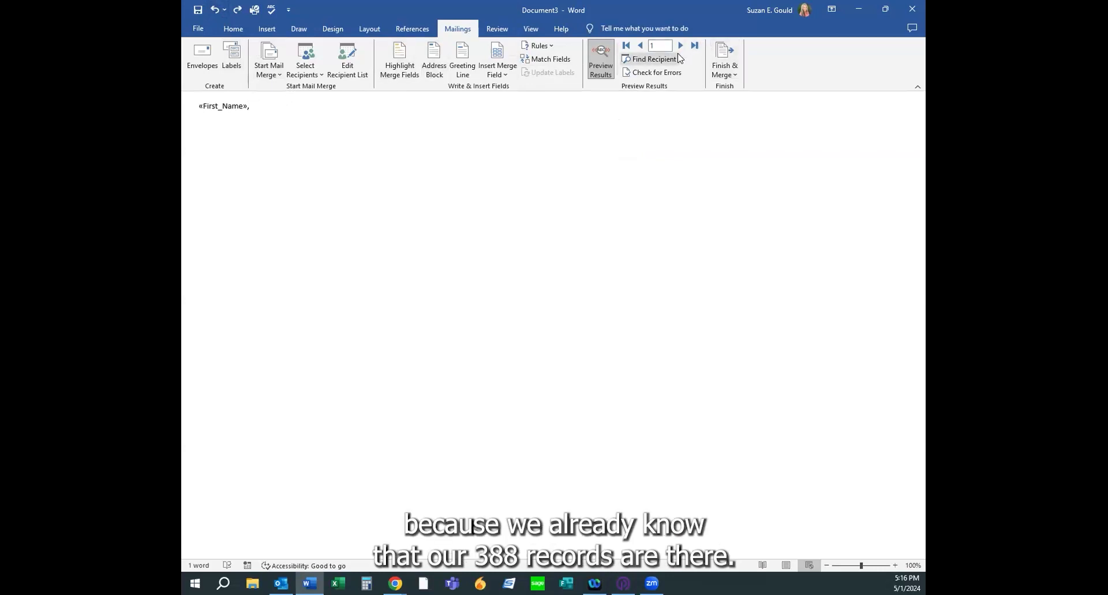
# - Preview the merged greeting for the last, first and second recipient records
pyautogui.click(695, 46)
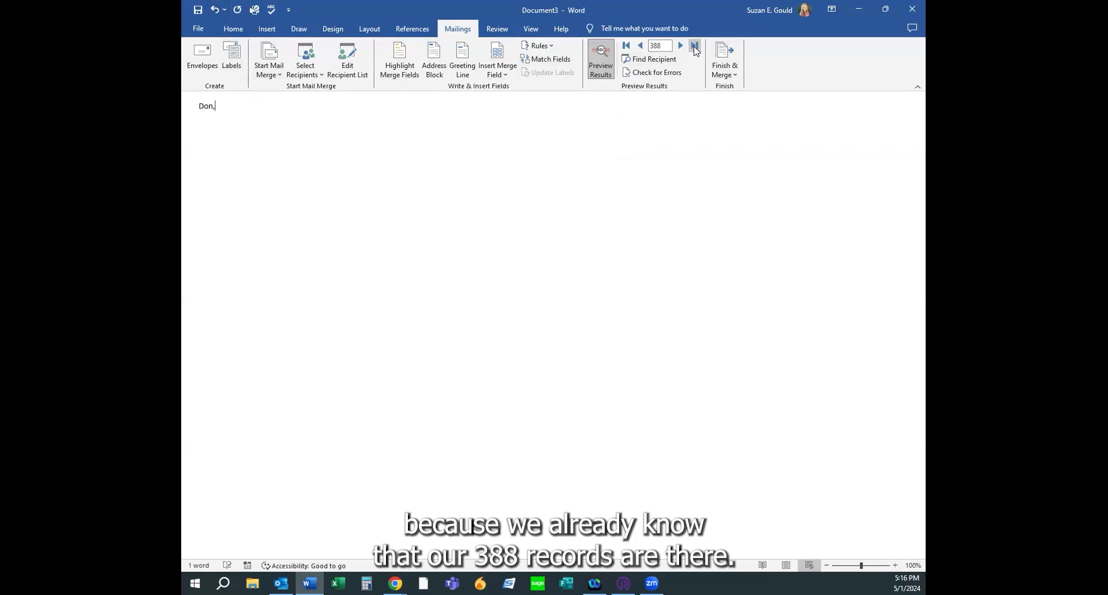
pyautogui.click(599, 61)
pyautogui.click(600, 61)
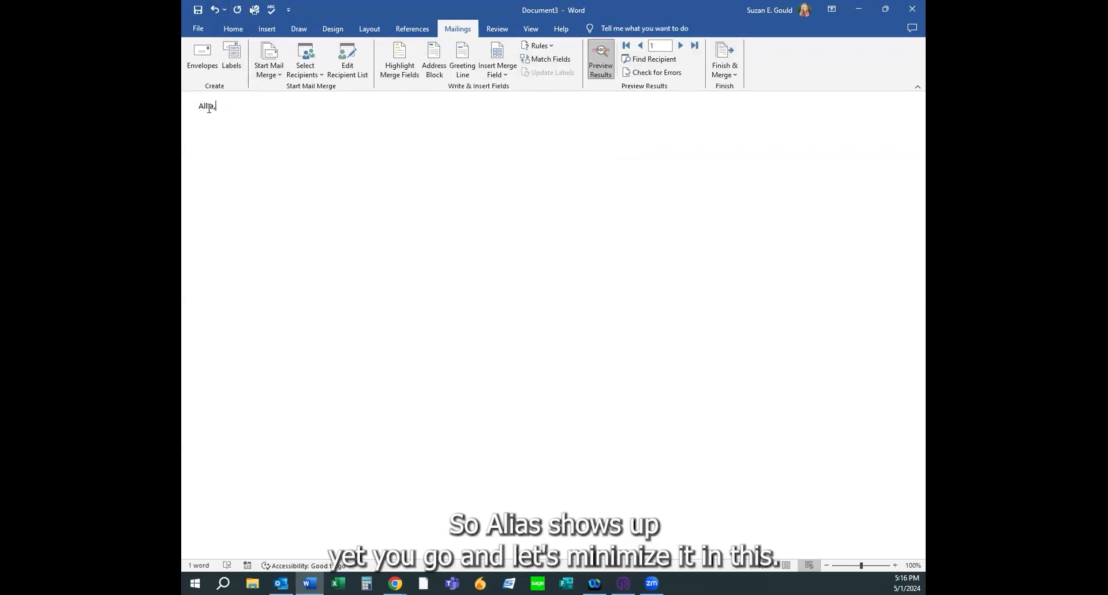
pyautogui.click(680, 45)
# - Open the Training Email Content document from the desktop training folder and copy the general email wording from "Did you know" through "Contact Info"
pyautogui.doubleClick(582, 20)
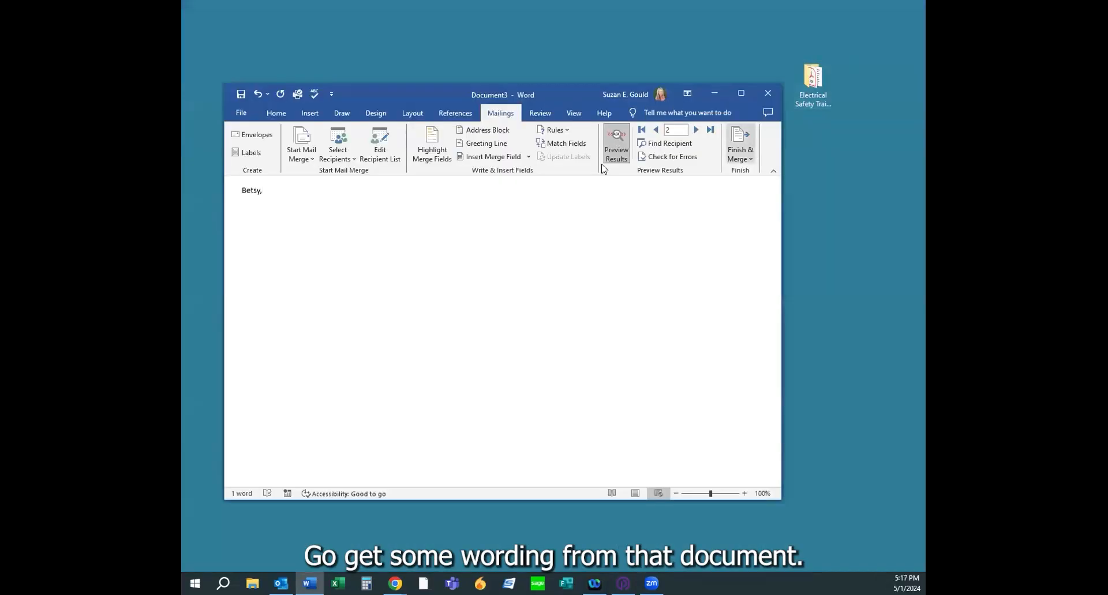
pyautogui.click(281, 584)
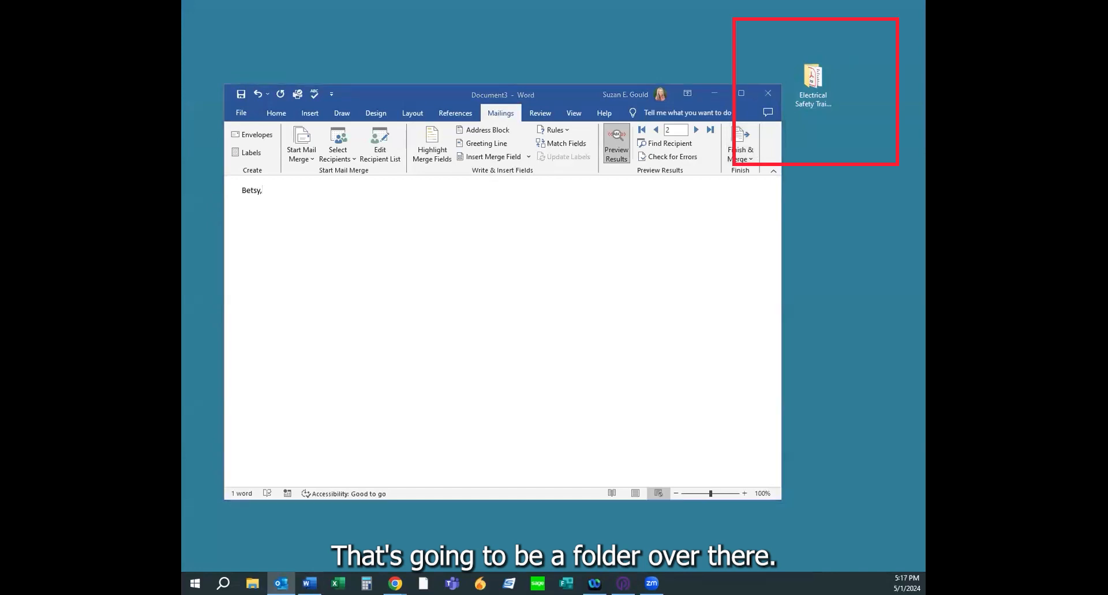
pyautogui.doubleClick(813, 82)
pyautogui.doubleClick(433, 212)
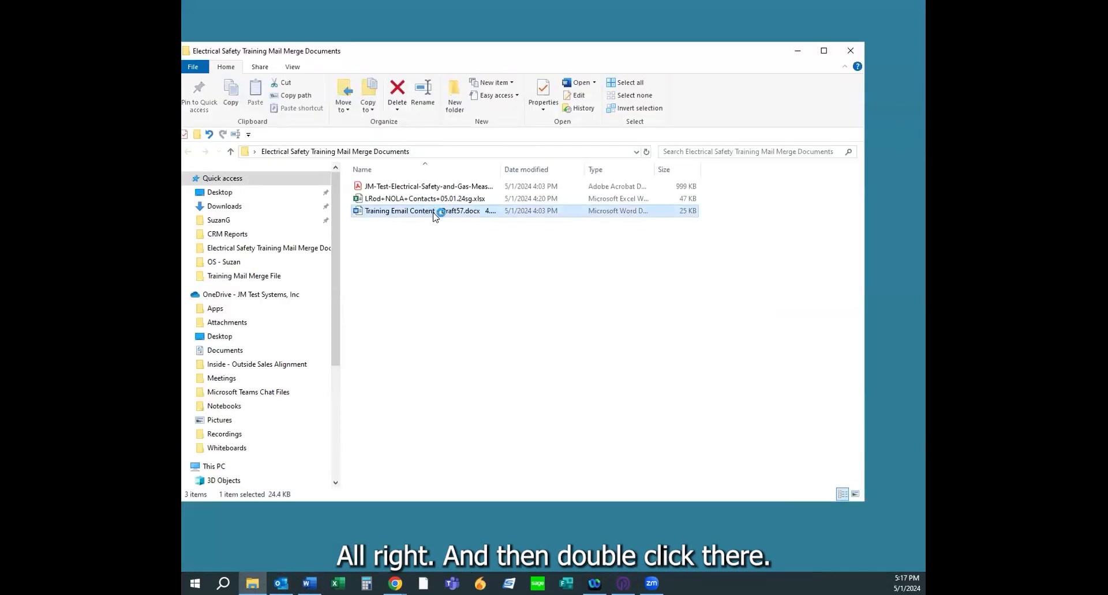
pyautogui.scroll(-2, 389, 258)
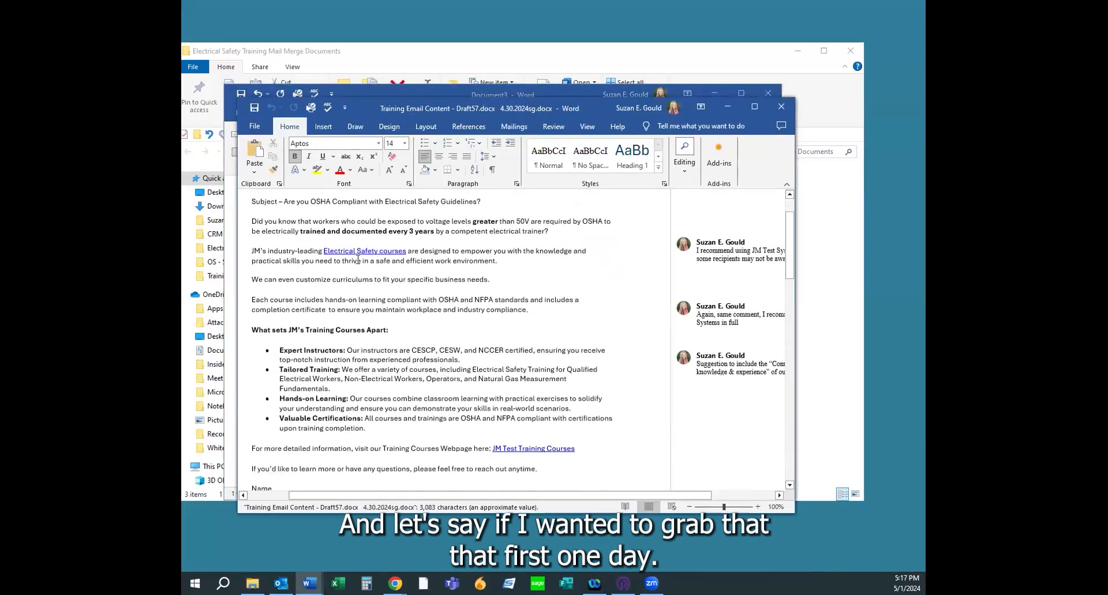
pyautogui.moveTo(252, 222); pyautogui.dragTo(310, 417)
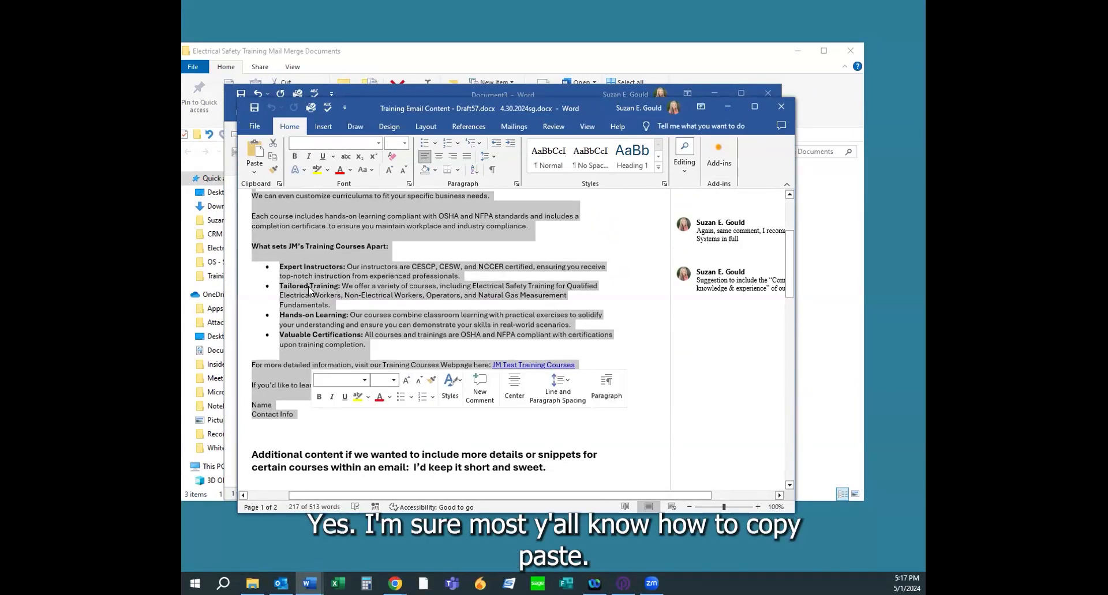
pyautogui.rightClick(307, 269)
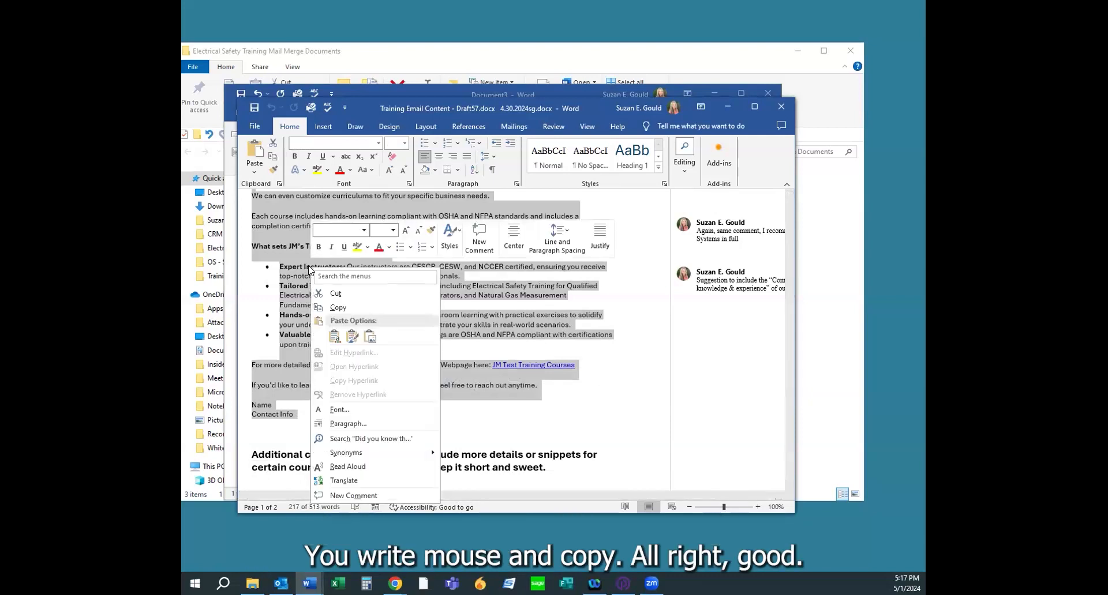
pyautogui.click(341, 309)
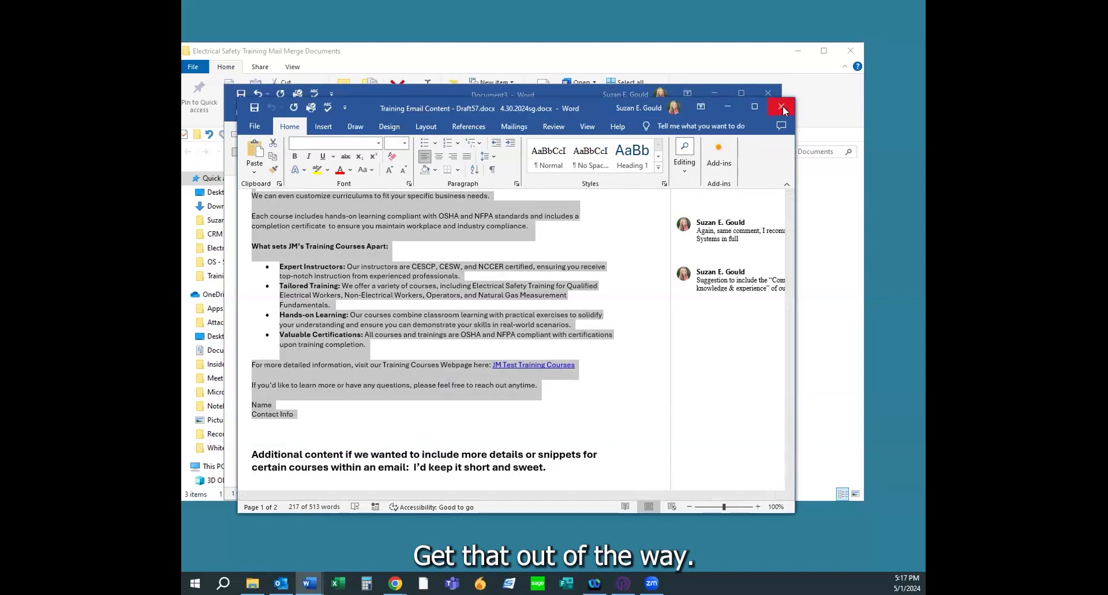
# - Minimize the content document and paste the copied wording below the greeting in the merge email
pyautogui.click(729, 107)
pyautogui.press('Return')
pyautogui.hotkey('ctrl', 'v')
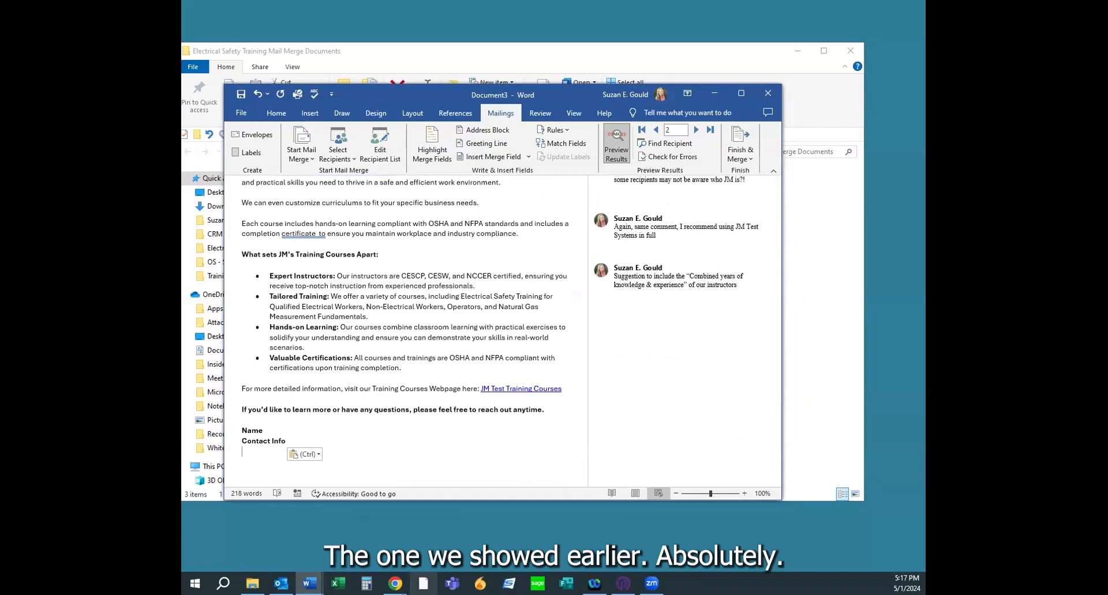
# - Switch to Chrome, go to jmtest.com/training/ and open the JM Test 2024 Training Course Schedule
pyautogui.click(395, 584)
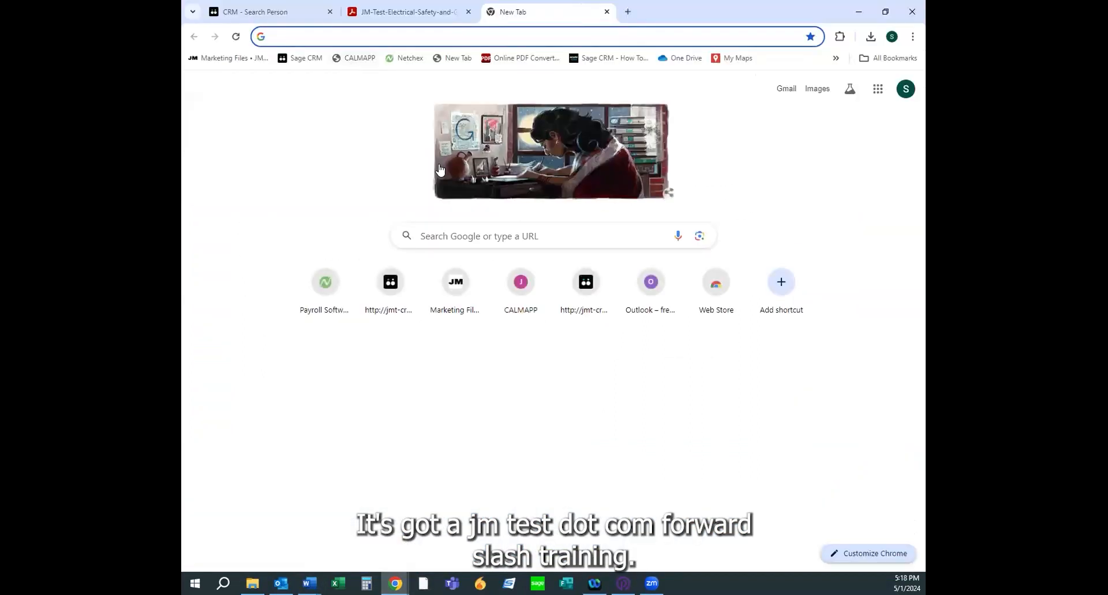
pyautogui.write('jmtest.com/')
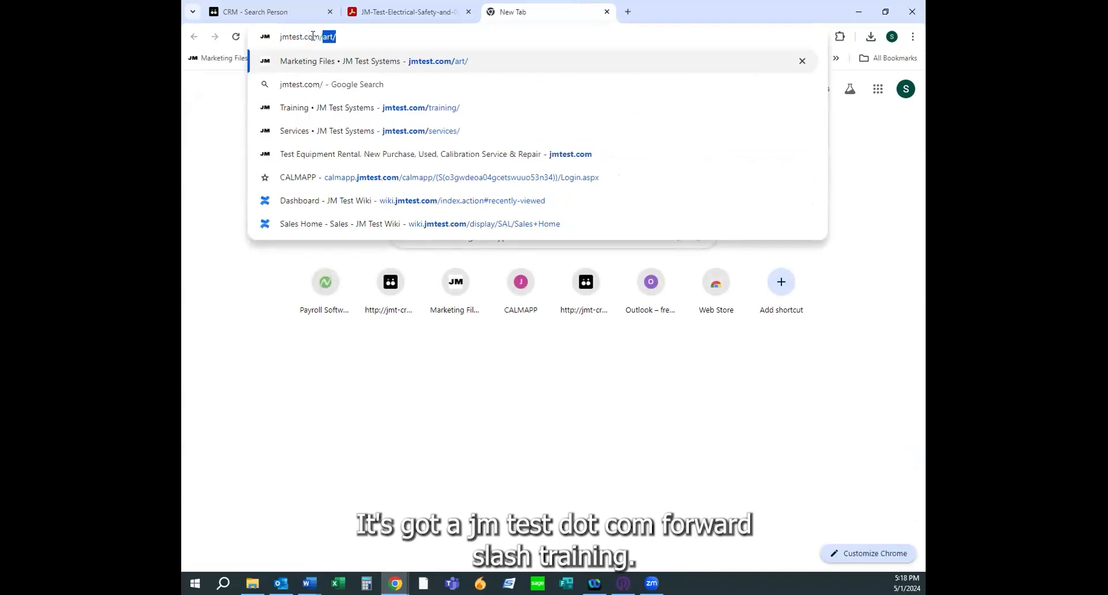
pyautogui.scroll(-5, 455, 140)
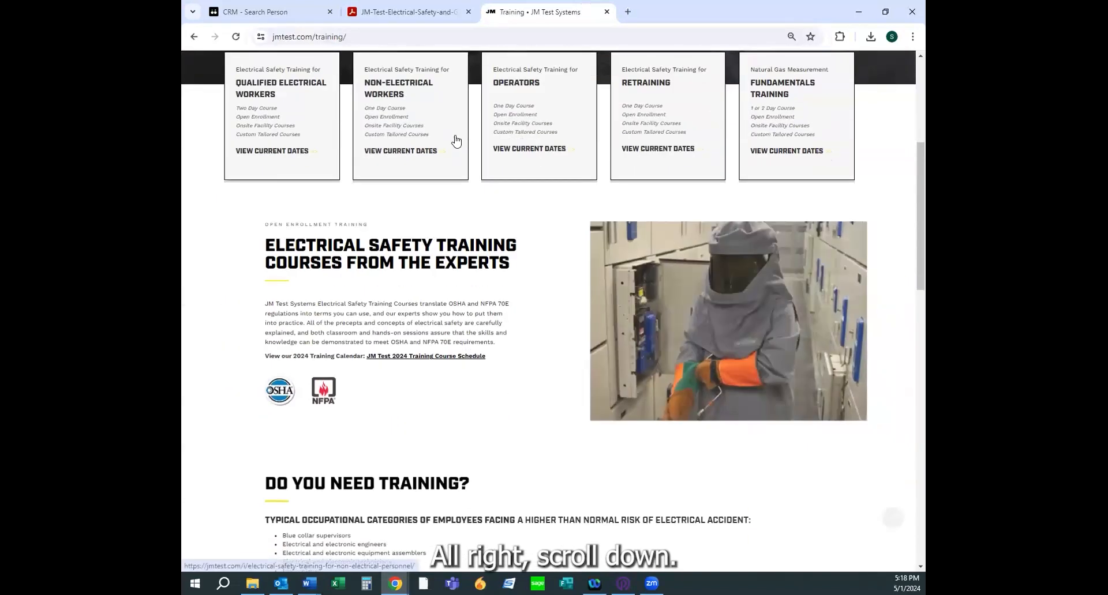
pyautogui.scroll(1, 351, 351)
pyautogui.scroll(-2, 317, 229)
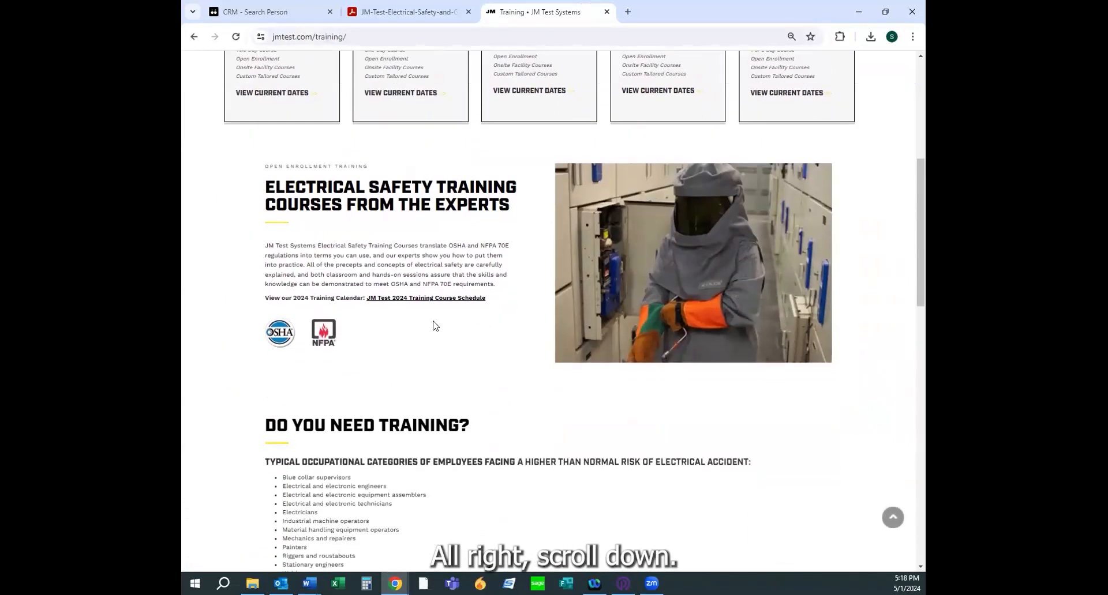
pyautogui.click(435, 299)
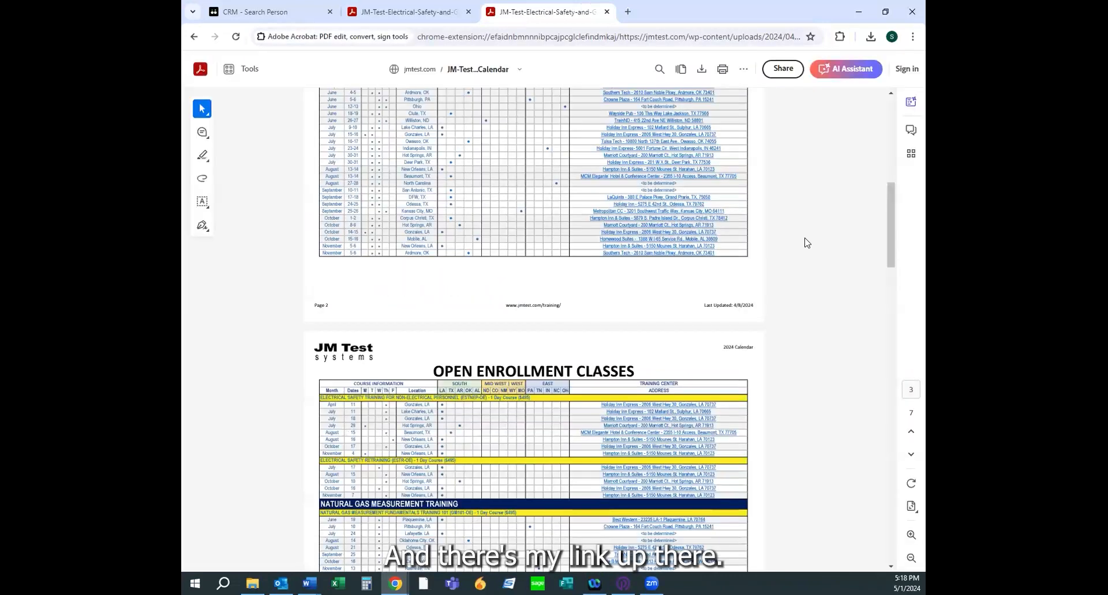
# - Look over the open enrollment classes in the training calendar PDF and copy its web address
pyautogui.scroll(-1, 805, 243)
pyautogui.scroll(4, 804, 242)
pyautogui.click(705, 35)
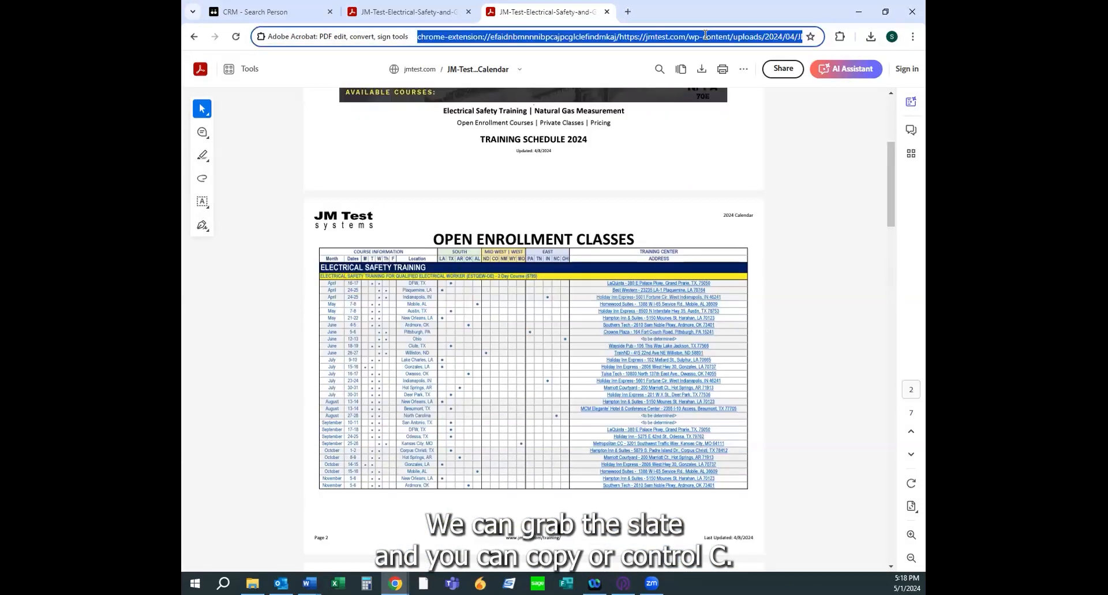
pyautogui.rightClick(599, 37)
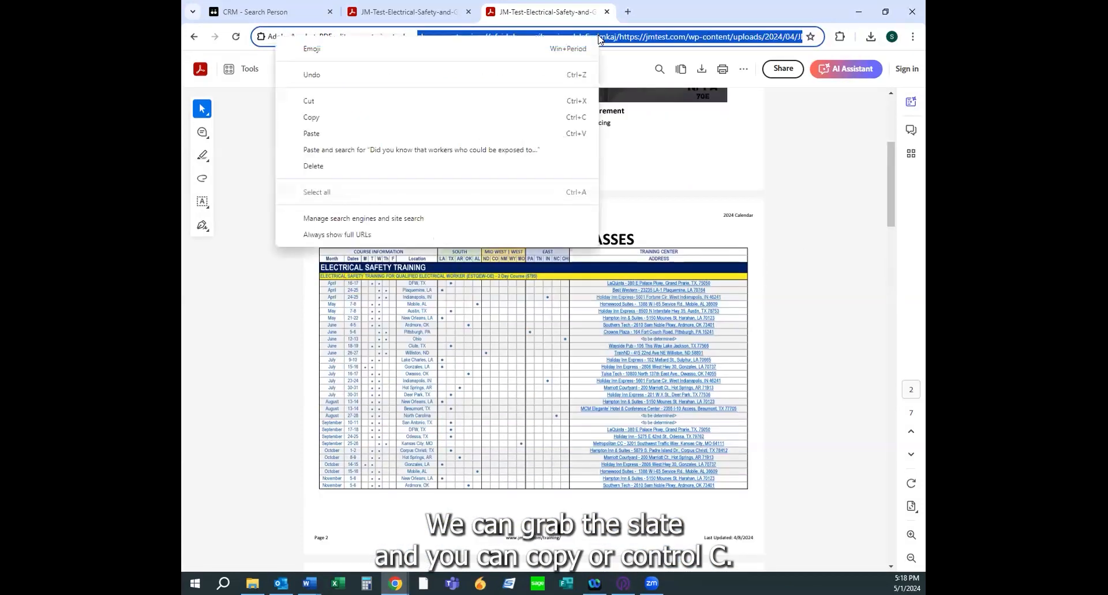
pyautogui.click(311, 118)
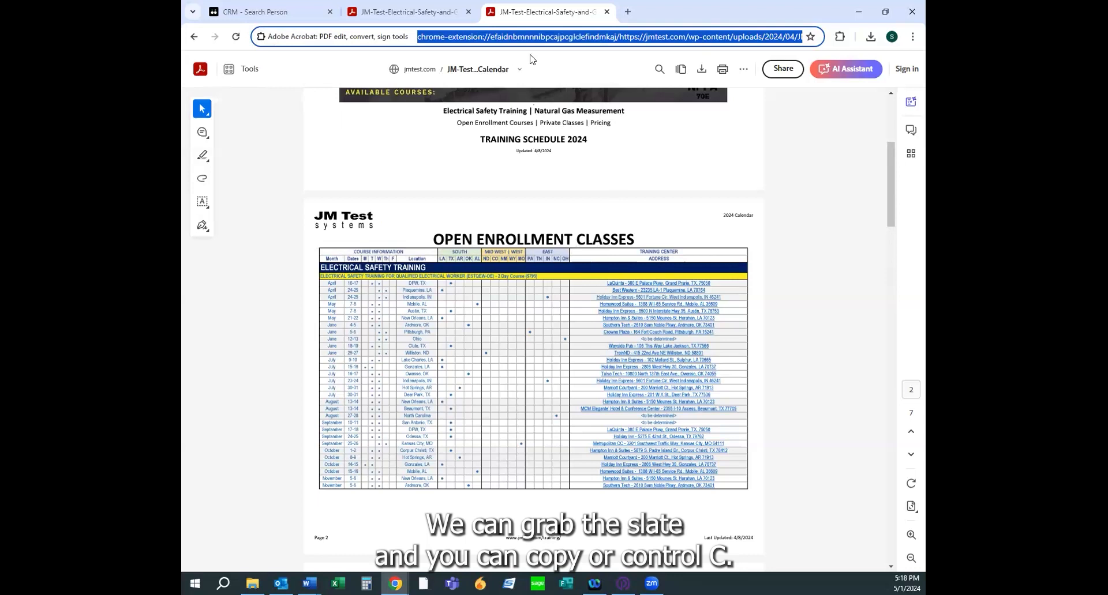
# - Return to the Word merge email and paste the calendar link below the Training Courses Webpage line
pyautogui.hotkey('alt', 'Tab')
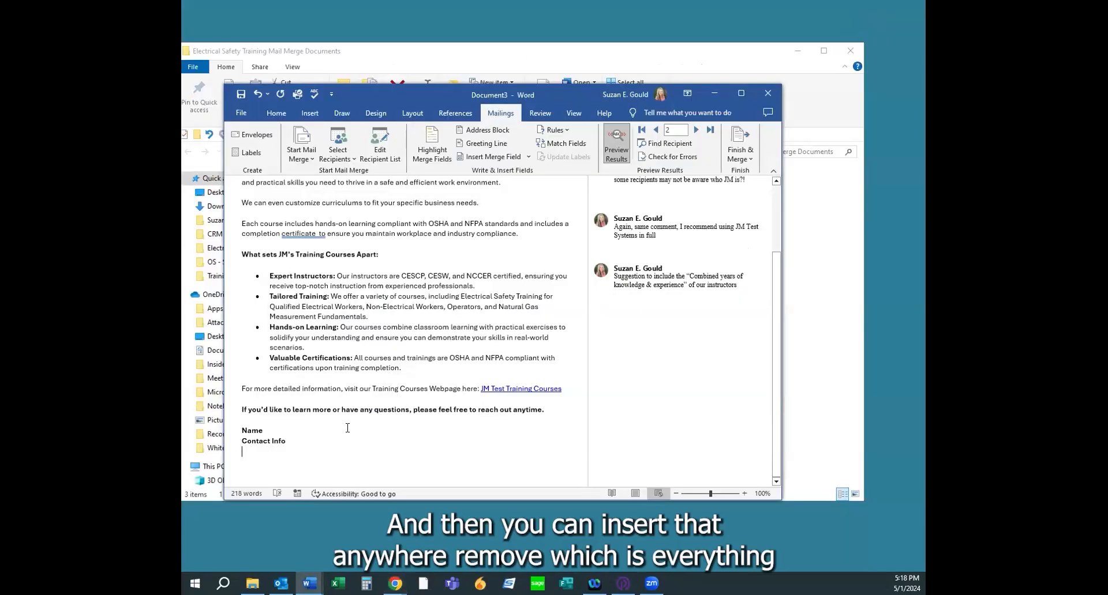
pyautogui.scroll(2, 347, 428)
pyautogui.scroll(-4, 347, 428)
pyautogui.hotkey('ctrl', 'v')
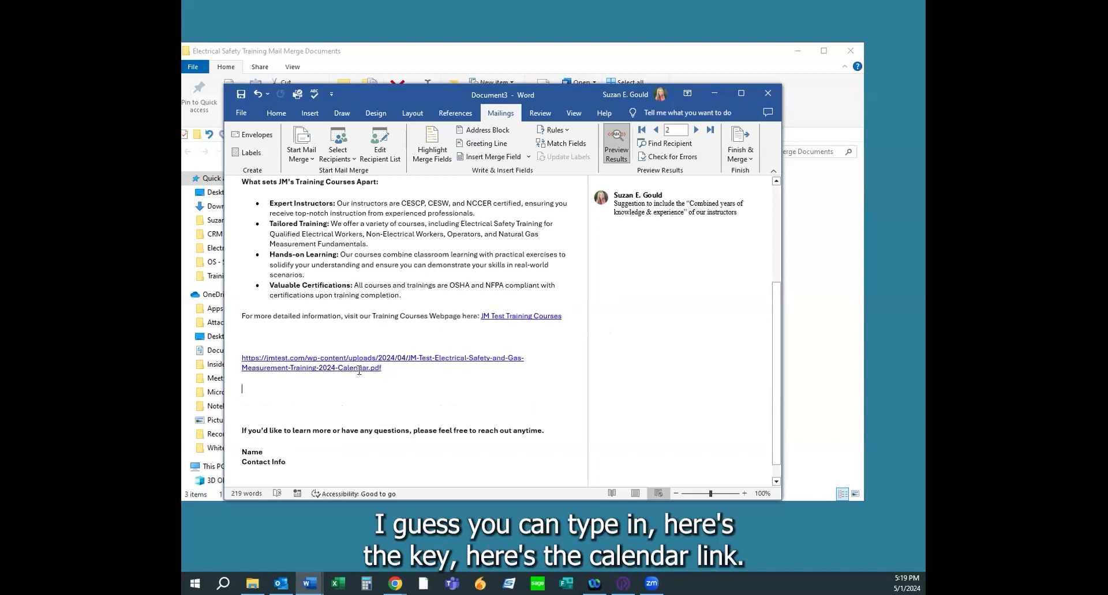
pyautogui.click(312, 337)
pyautogui.write('Please find')
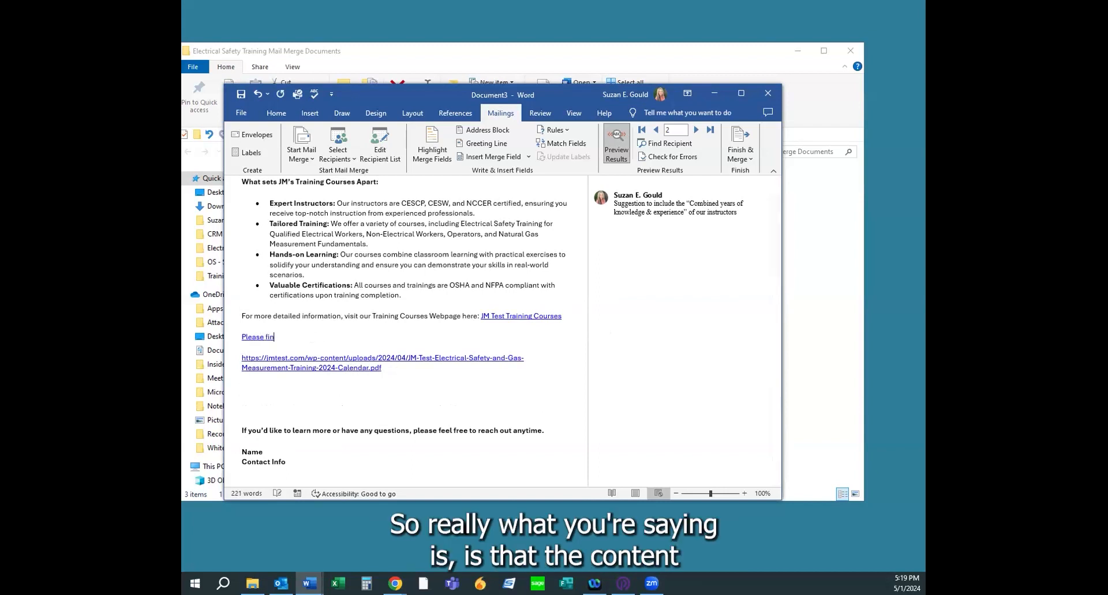
pyautogui.press('BackSpace')
pyautogui.press('BackSpace')
pyautogui.press('BackSpace')
pyautogui.press('BackSpace')
pyautogui.press('BackSpace')
pyautogui.press('BackSpace')
pyautogui.press('BackSpace')
pyautogui.press('BackSpace')
pyautogui.press('BackSpace')
pyautogui.press('BackSpace')
pyautogui.press('BackSpace')
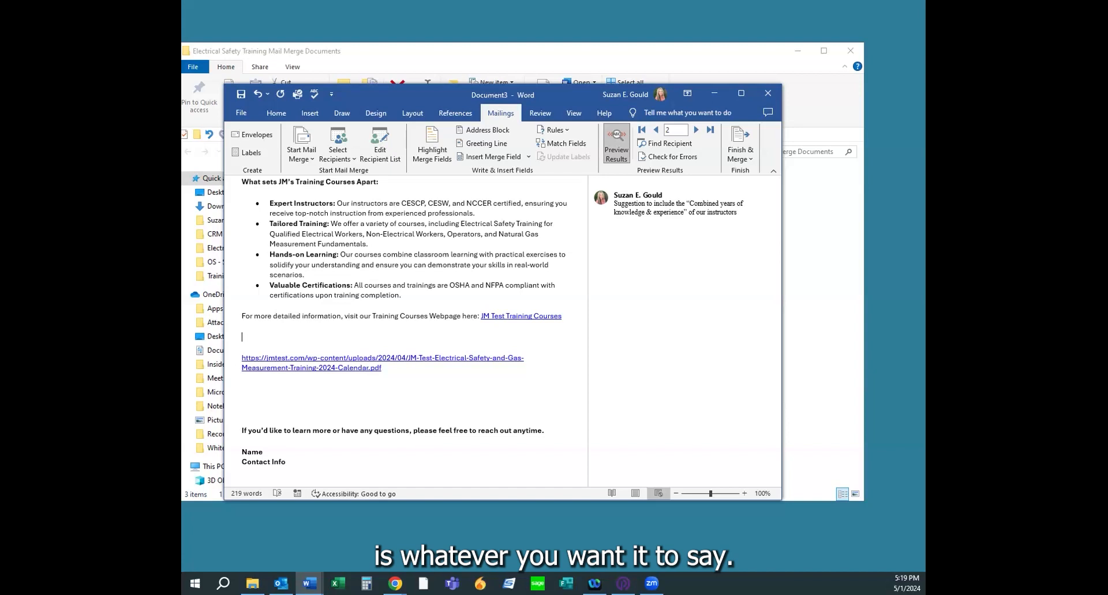
pyautogui.scroll(2, 277, 339)
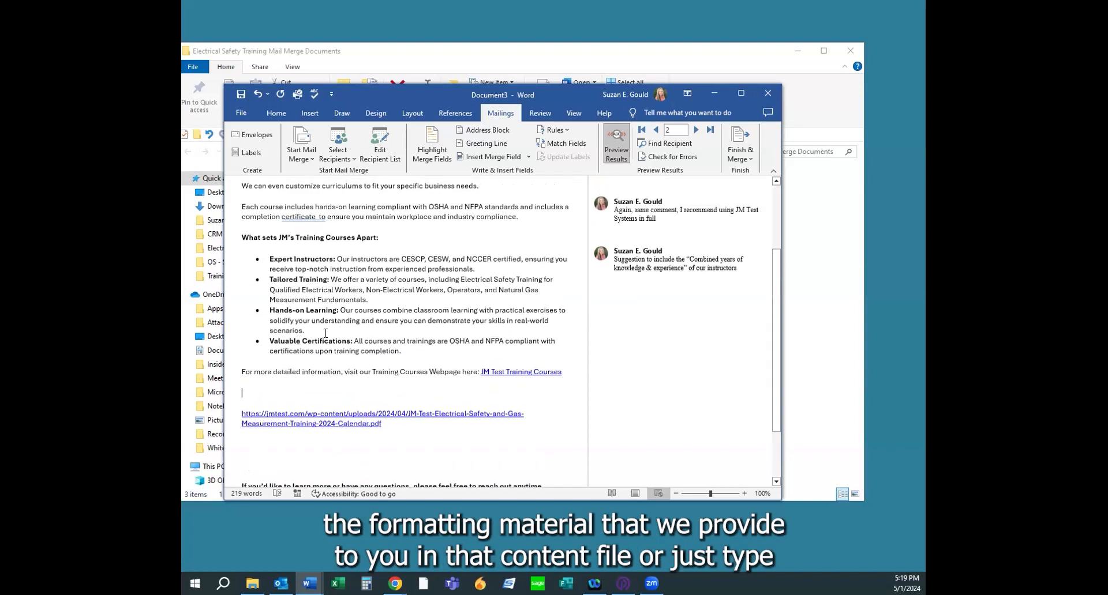
# - Finish the merge as email messages and set the recipient field to Business_Email
pyautogui.scroll(-1, 325, 334)
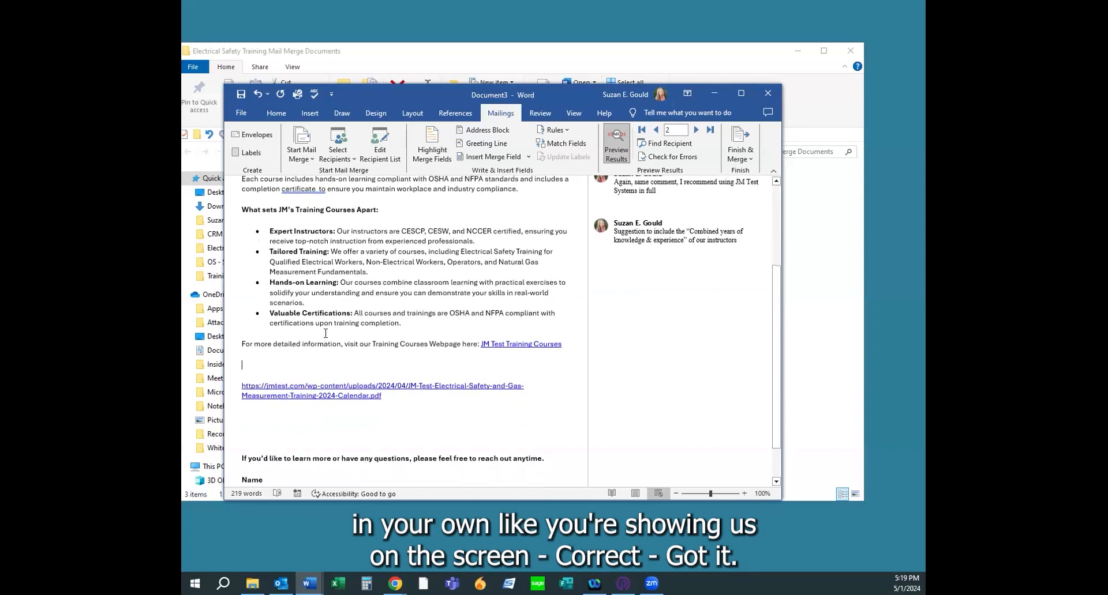
pyautogui.scroll(5, 404, 191)
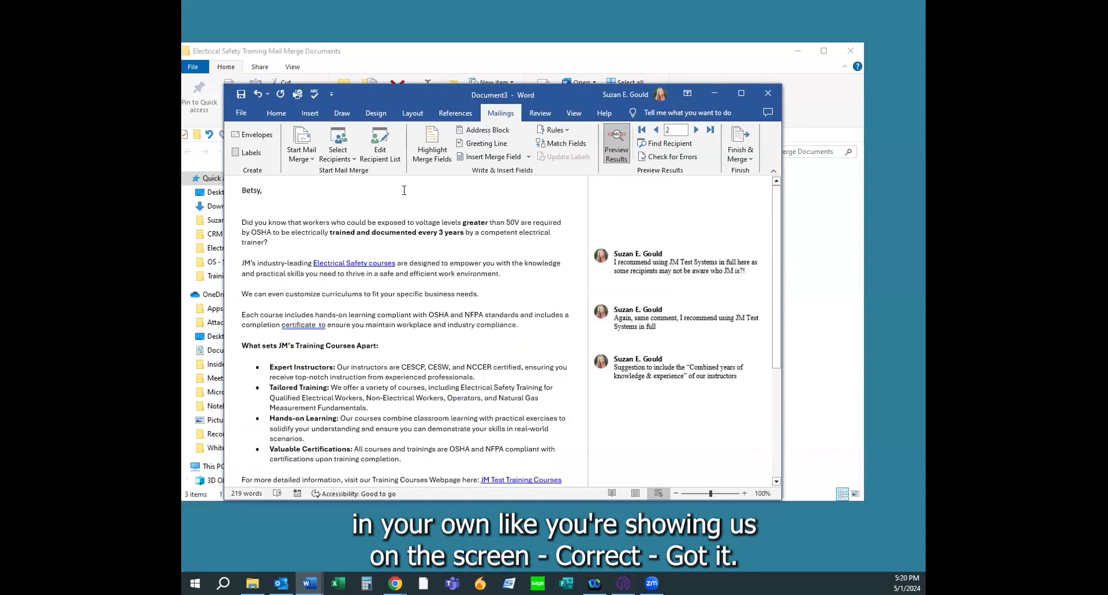
pyautogui.scroll(-6, 404, 246)
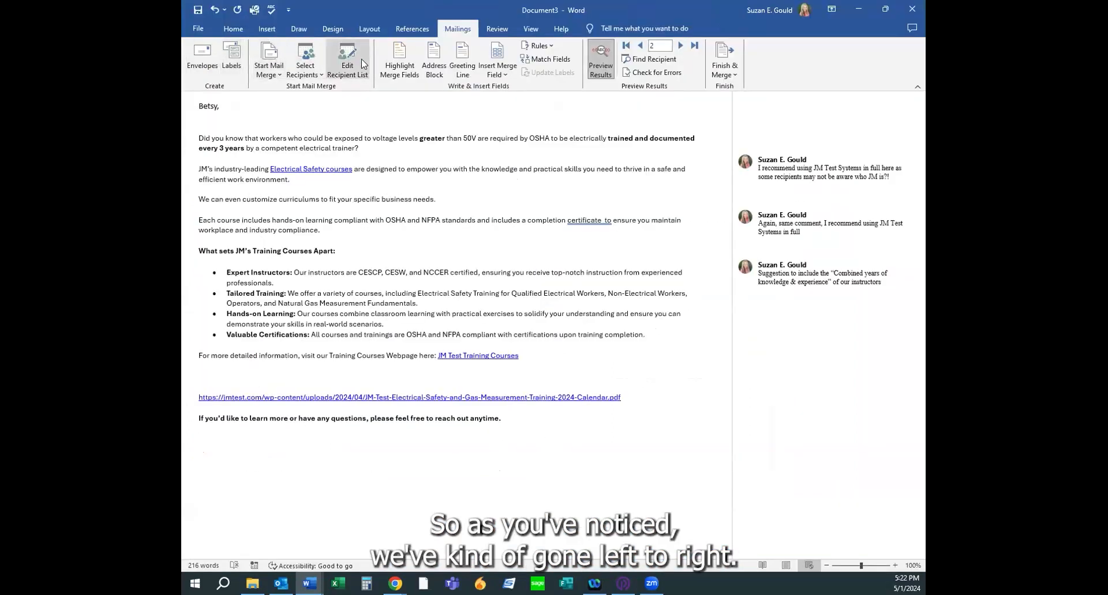
pyautogui.click(734, 78)
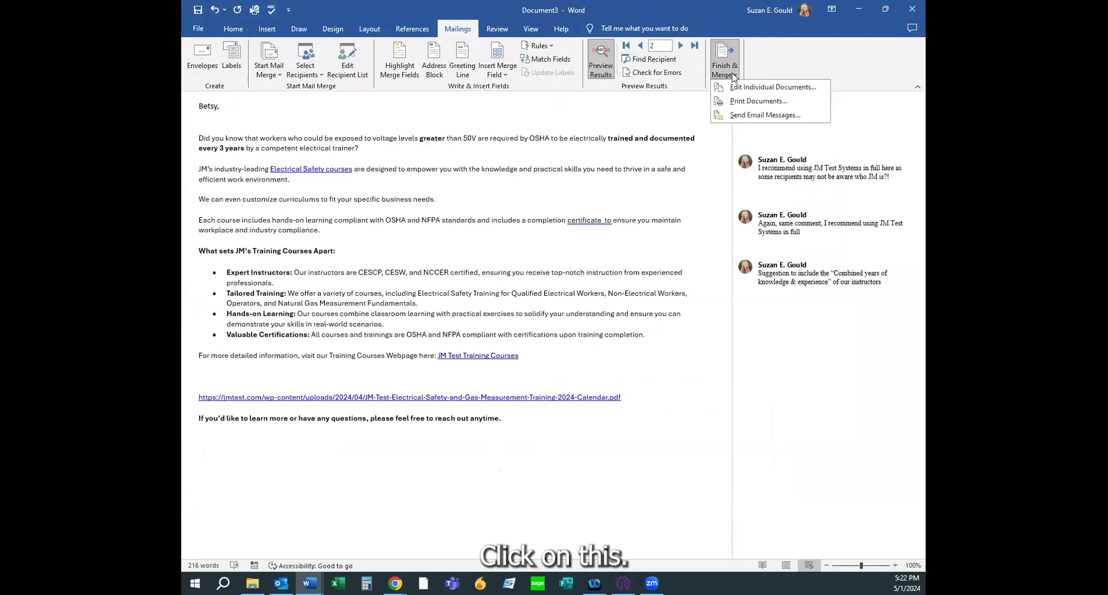
pyautogui.click(754, 115)
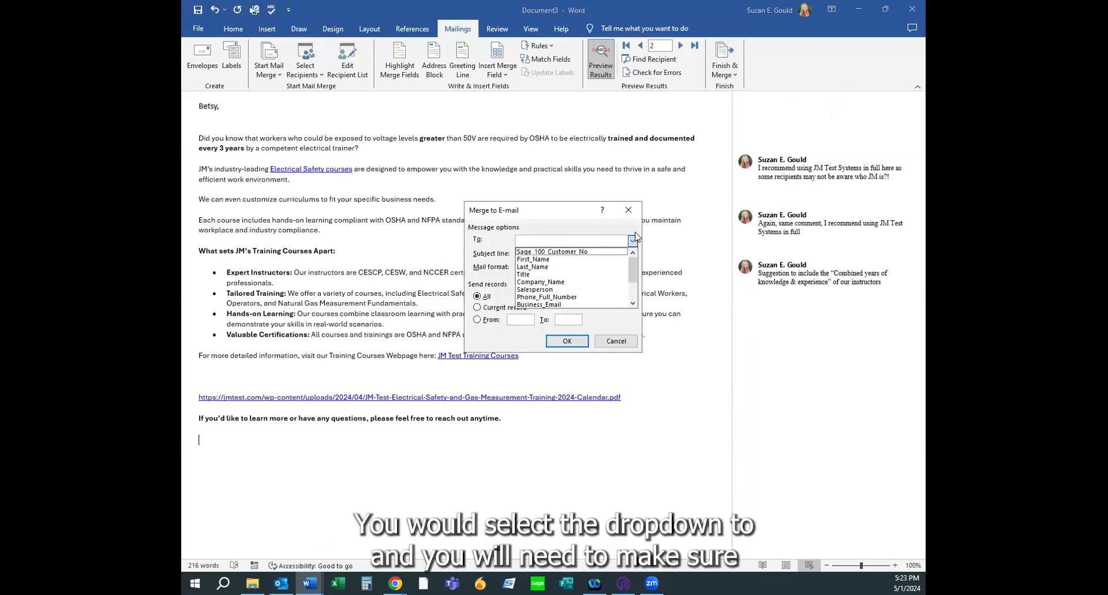
pyautogui.scroll(-1, 586, 275)
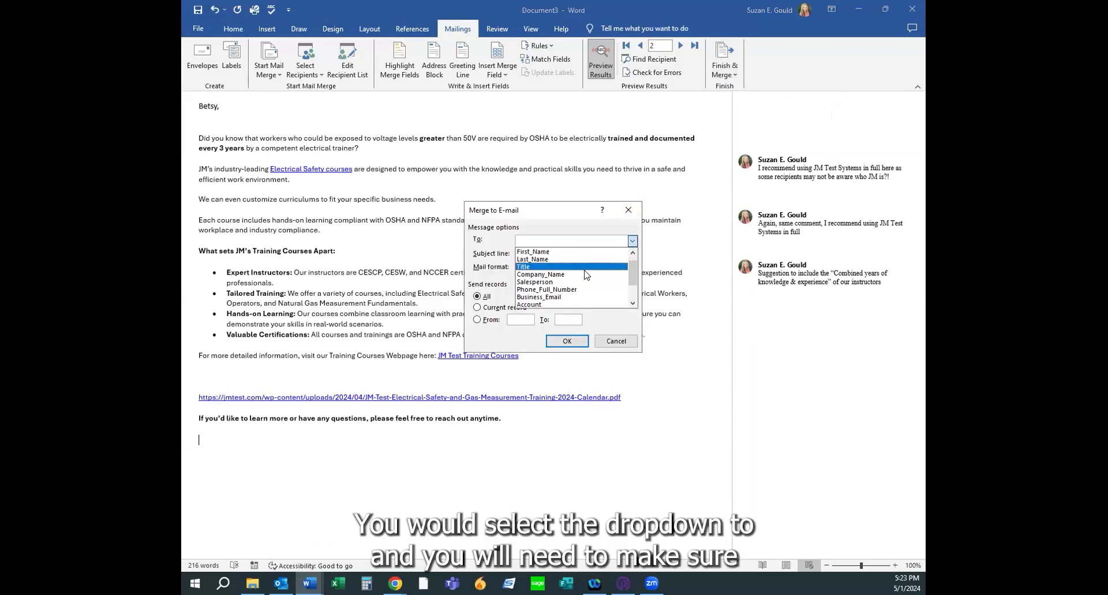
pyautogui.click(542, 297)
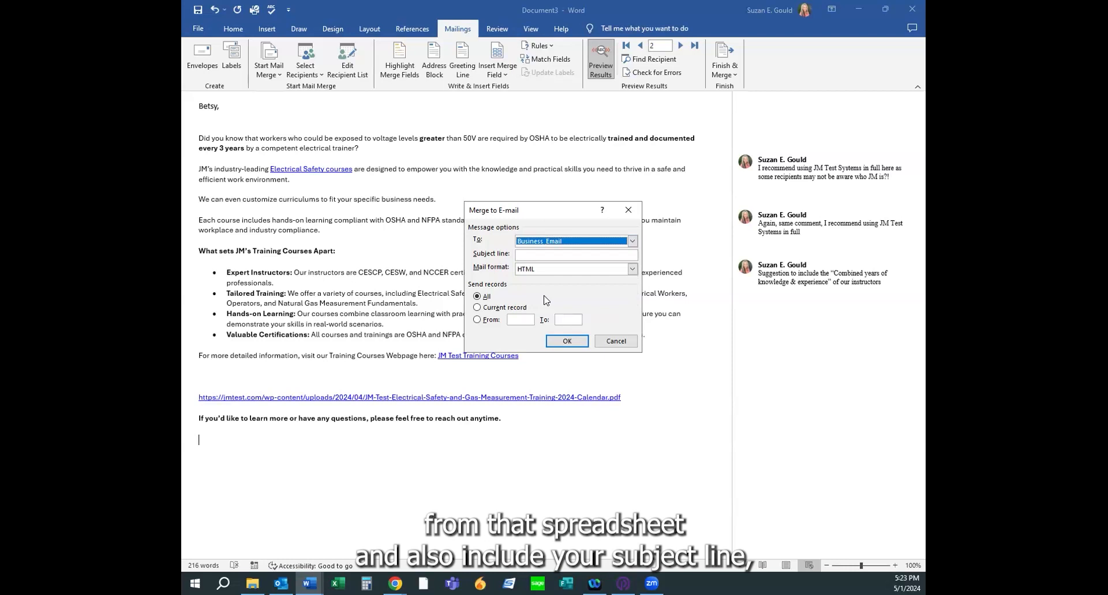
# - Enter the subject line "New Orleans Upcoming Training Classes" and choose HTML as the mail format
pyautogui.click(529, 254)
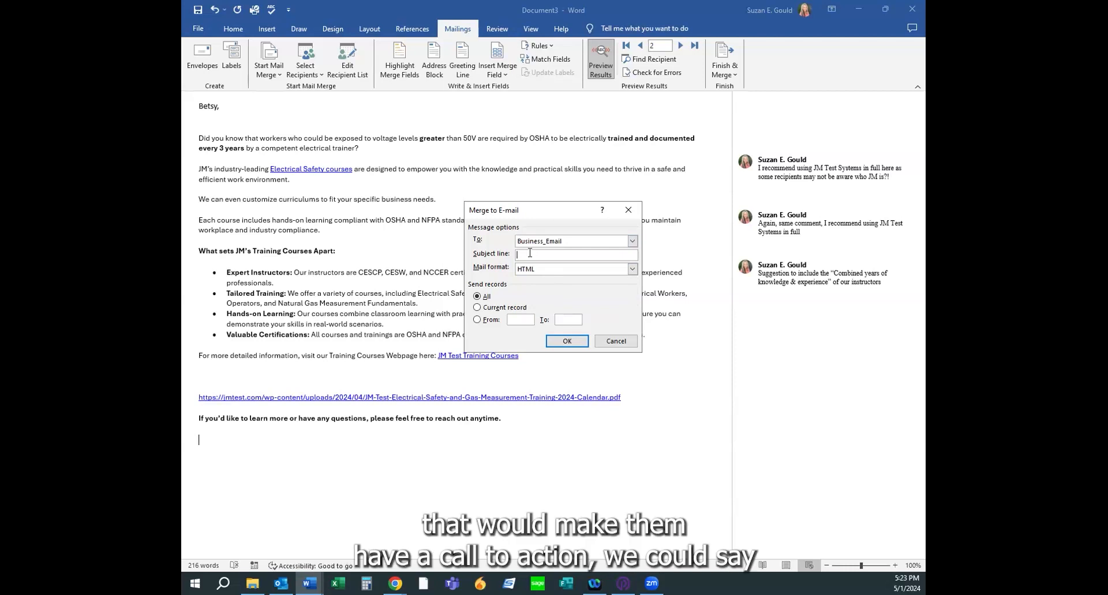
pyautogui.write('w Orleans Upcoming Training Classe')
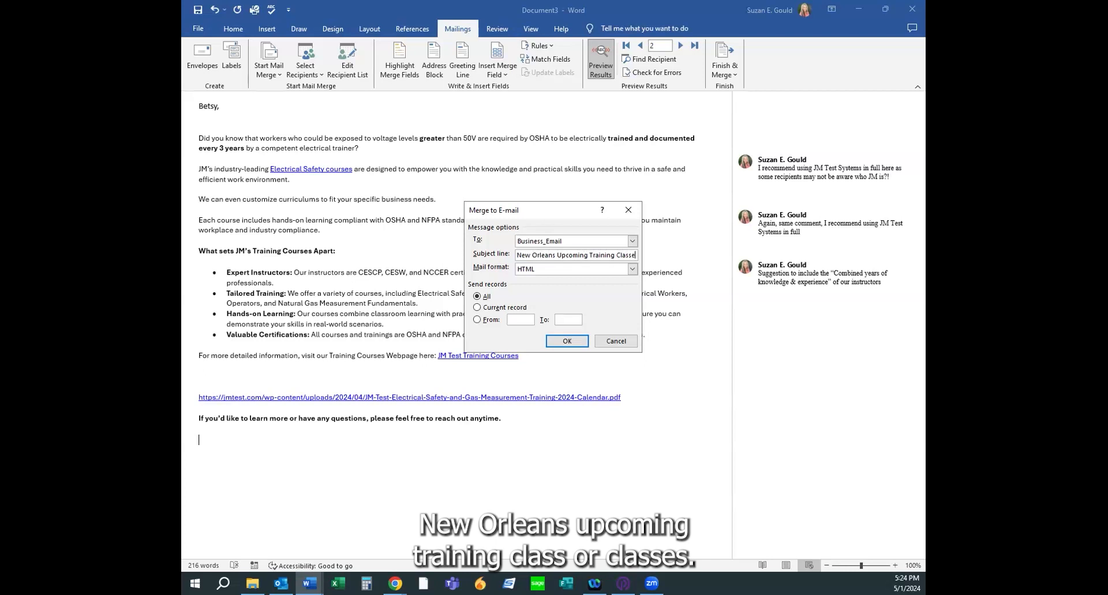
pyautogui.write('s')
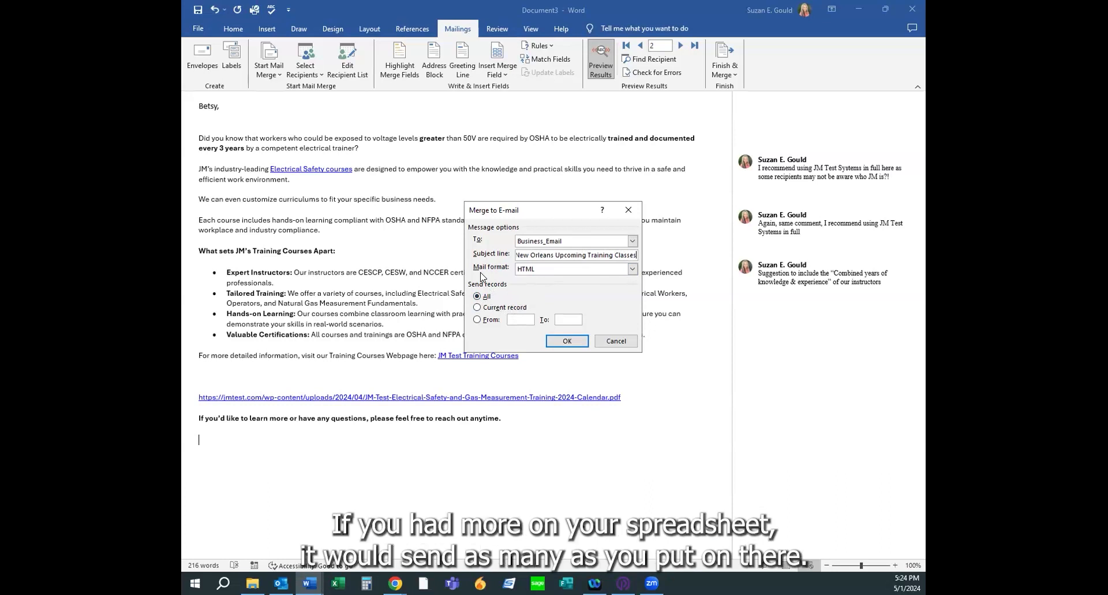
pyautogui.click(632, 268)
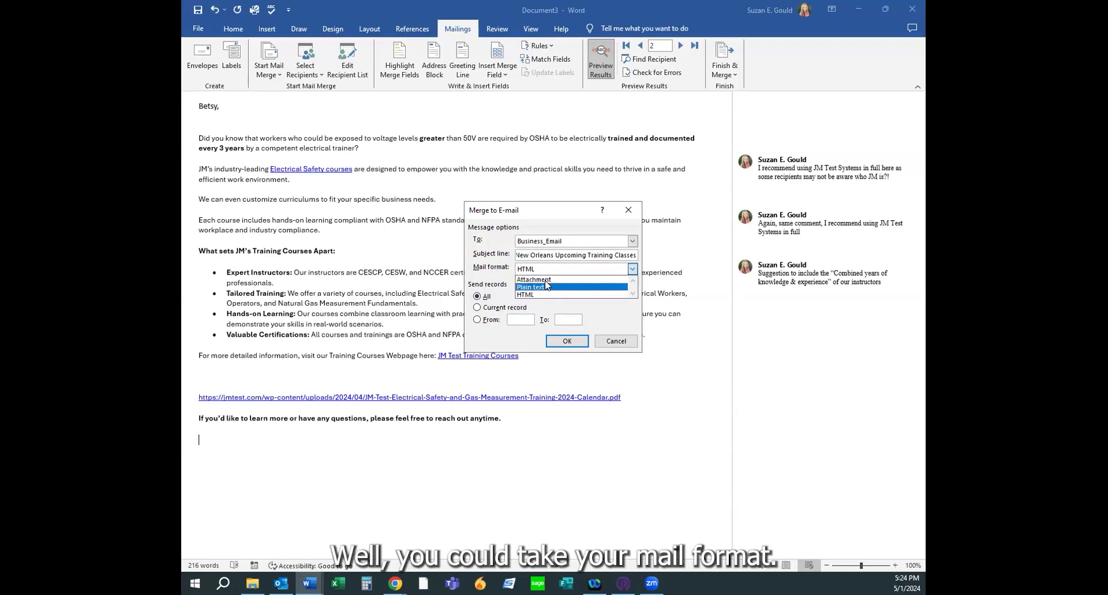
pyautogui.click(543, 295)
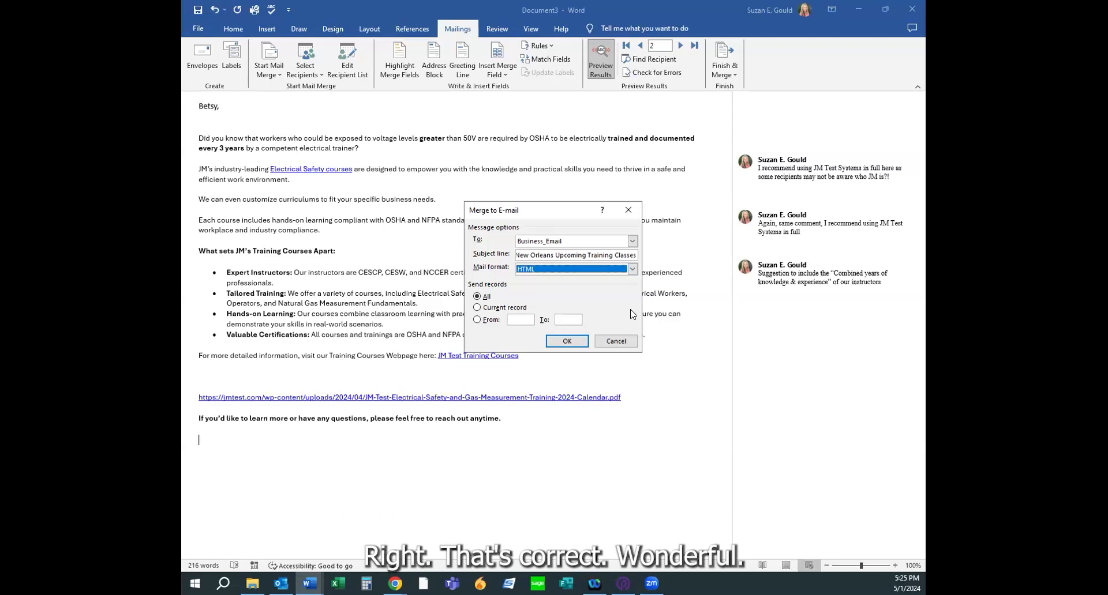
# - Switch to Outlook to look at the mail folders, including the Outbox, and return to the Word email merge settings
pyautogui.hotkey('alt', 'Tab')
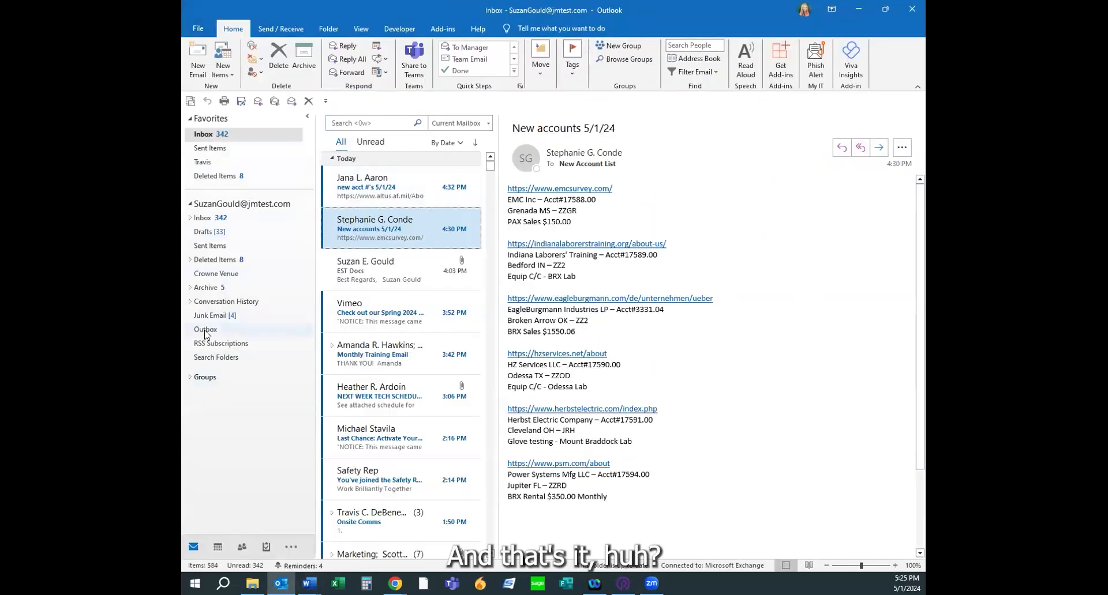
pyautogui.hotkey('alt', 'Tab')
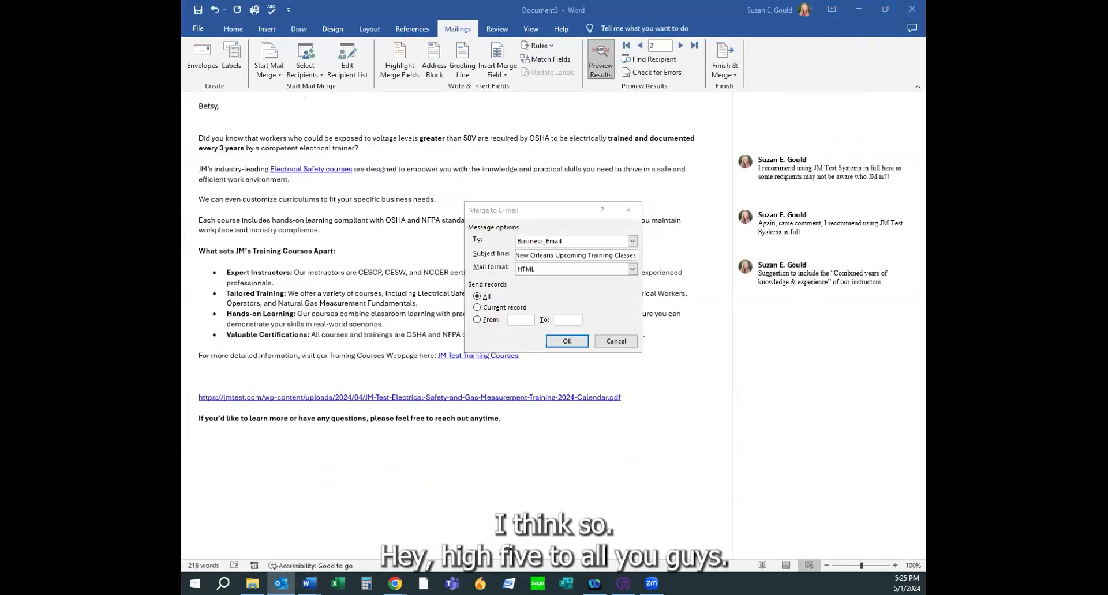